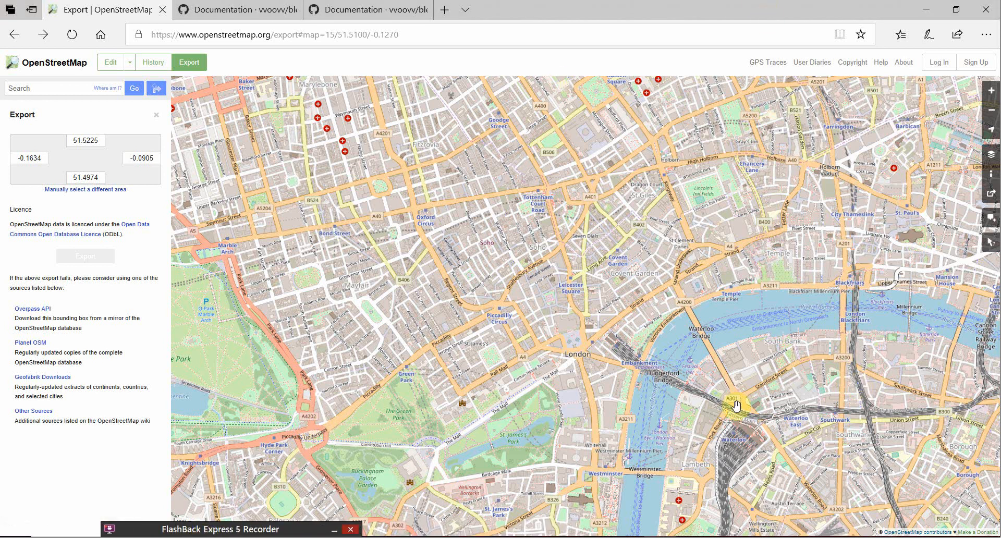
Switch to Blender and examine the imported city blocks and streets in testosm.blend from several angles.
mouse_move(563, 537)
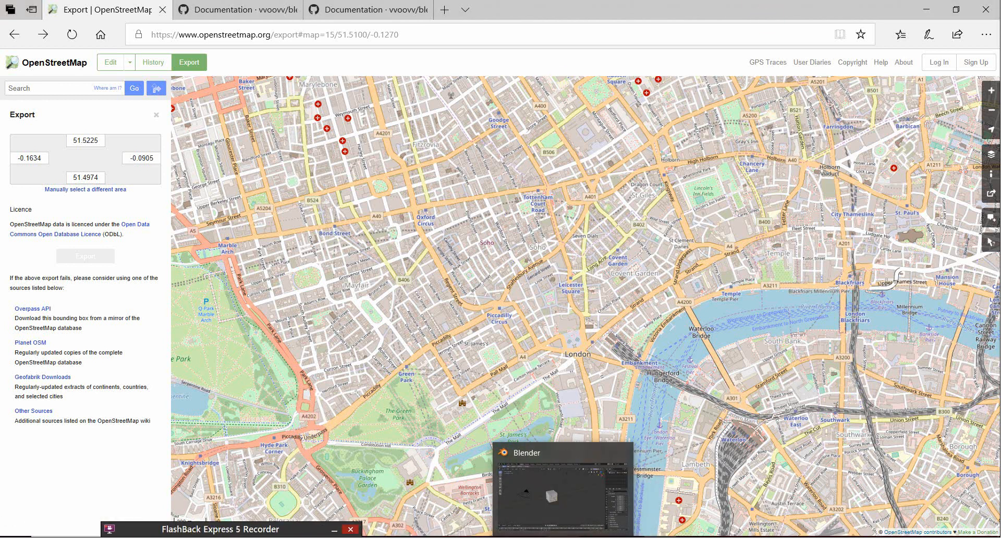
left_click(563, 537)
middle_click_drag(267, 107, 289, 89)
double_click(278, 4)
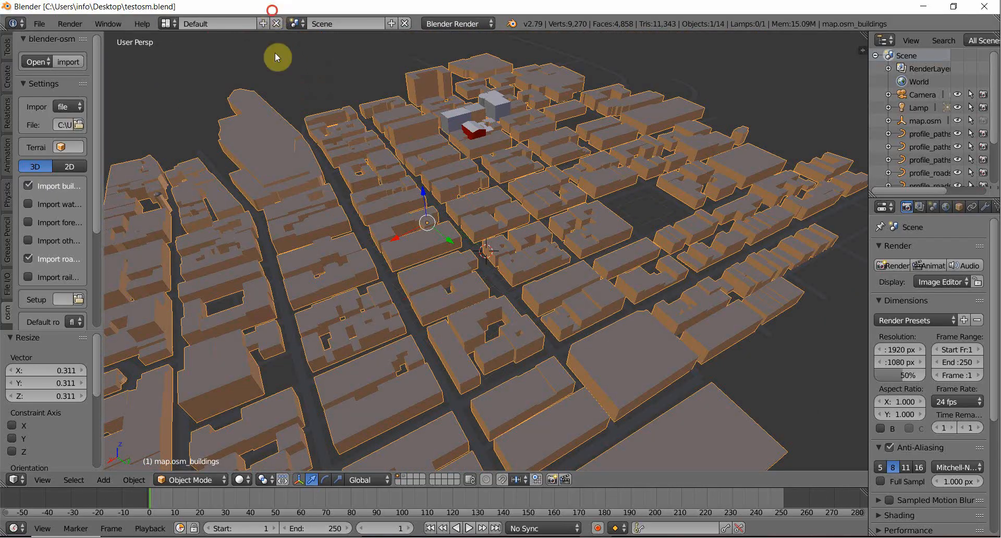
left_click_drag(479, 281, 435, 33)
left_click(471, 284)
key("alt+Home")
middle_click_drag(403, 287, 574, 303)
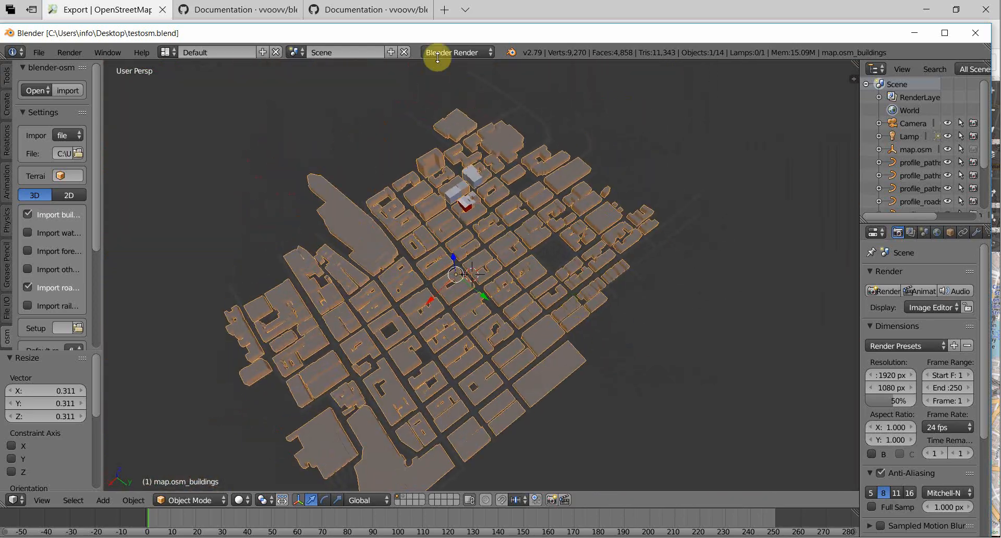
left_click_drag(421, 34, 420, 429)
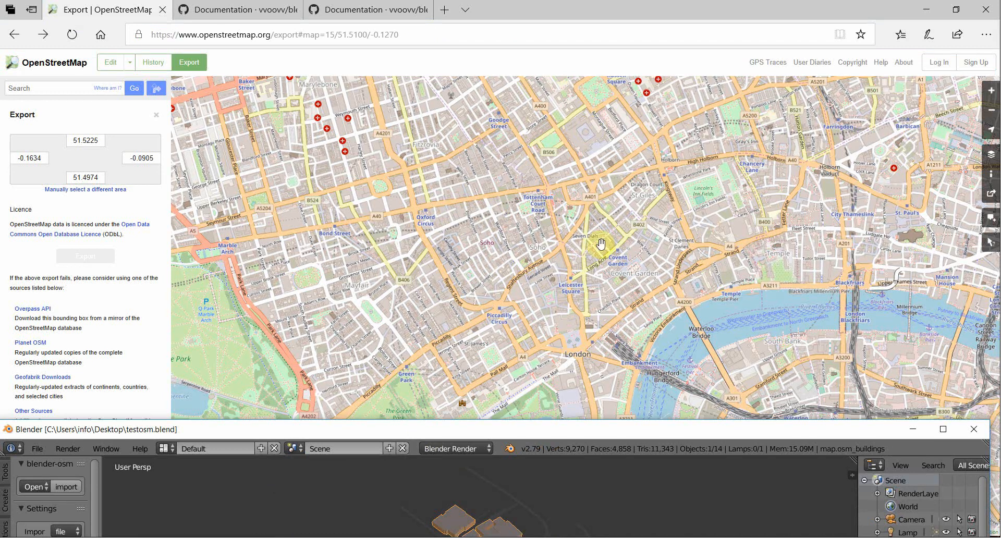
double_click(392, 434)
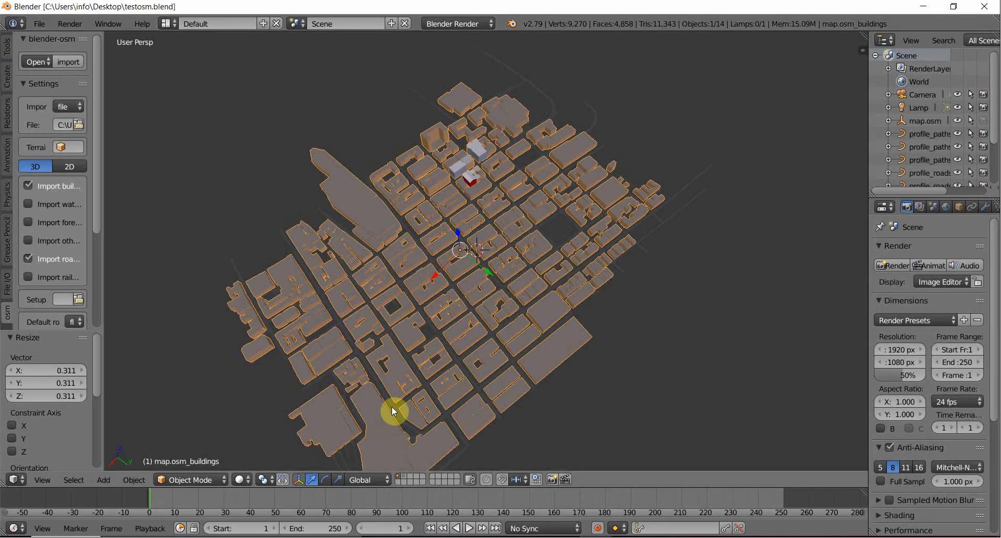
middle_click_drag(447, 260, 487, 249)
scroll(465, 219, "up", 5)
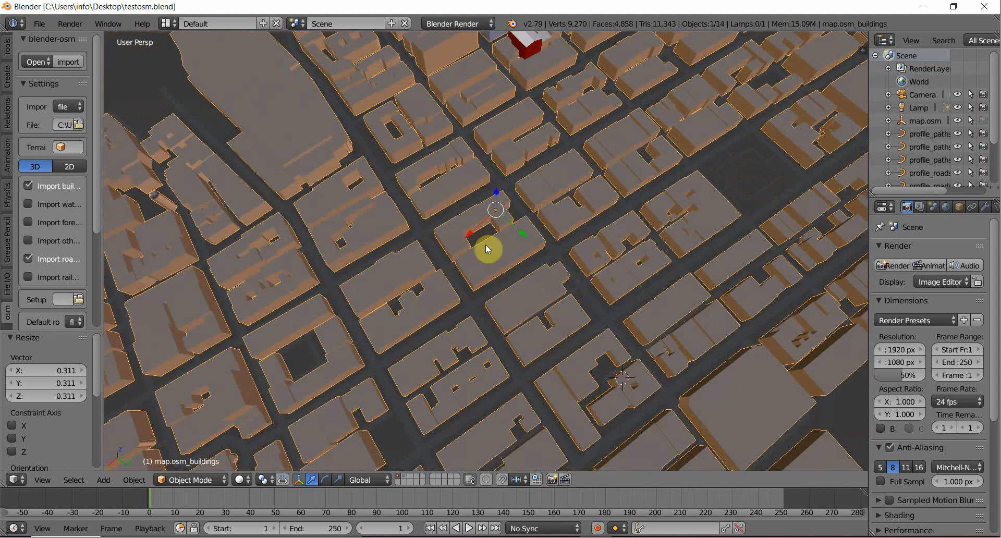
Start a new Blender file with the default startup scene.
left_click(39, 23)
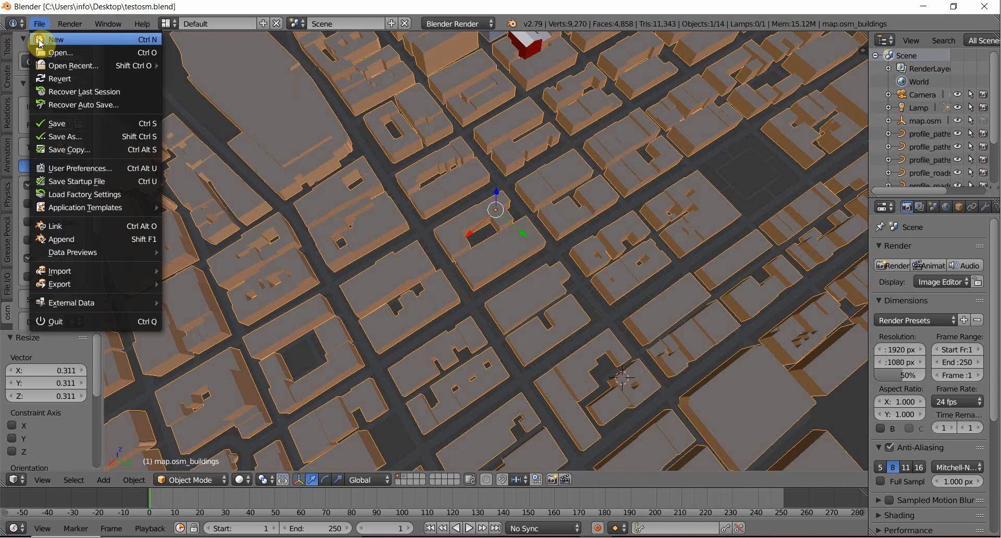
left_click(40, 23)
left_click(40, 39)
left_click(39, 47)
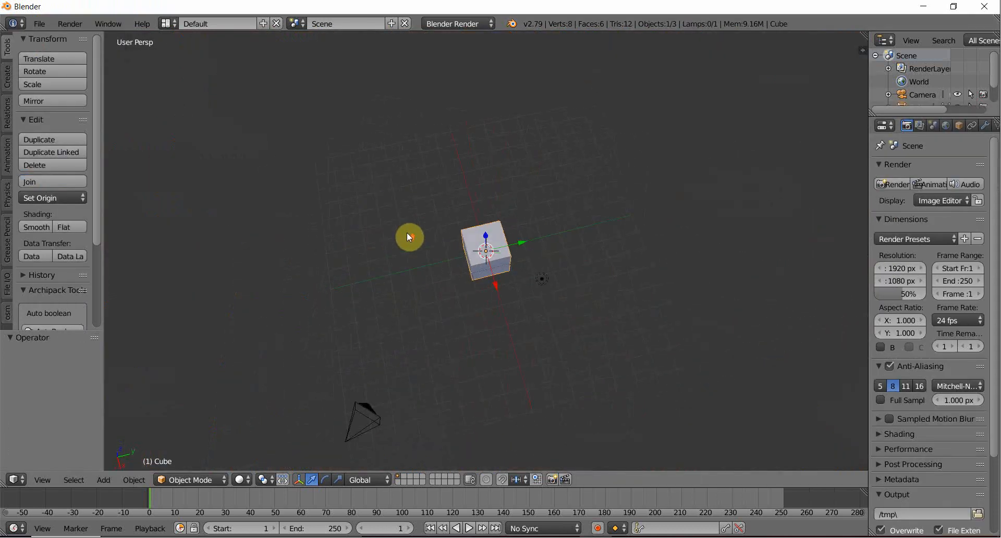
scroll(402, 240, "up", 5)
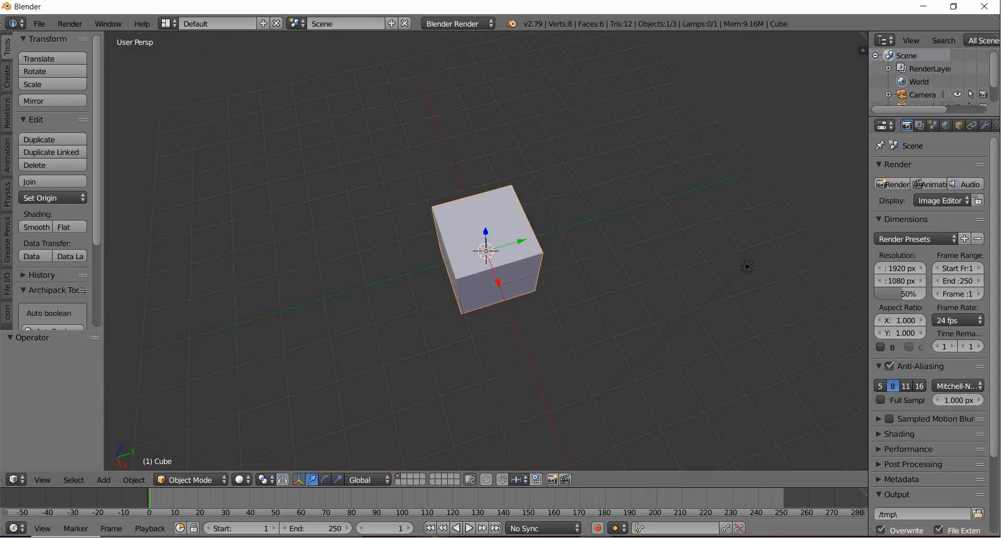
Switch to the browser and review the blender-osm Documentation wiki page, including its sample images, contents list and introduction.
mouse_move(435, 534)
left_click(440, 494)
scroll(418, 232, "down", 2)
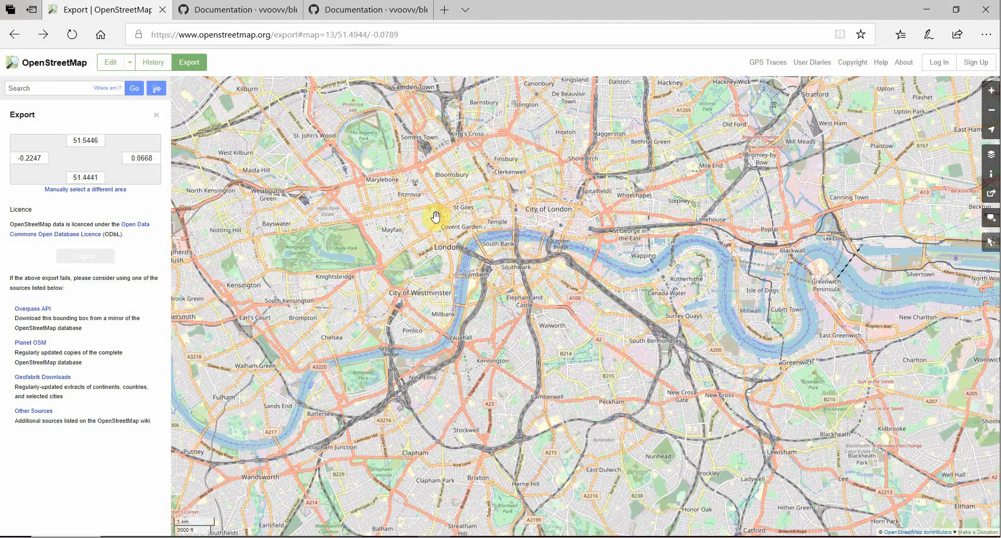
left_click(237, 10)
scroll(227, 276, "up", 1)
scroll(228, 317, "down", 3)
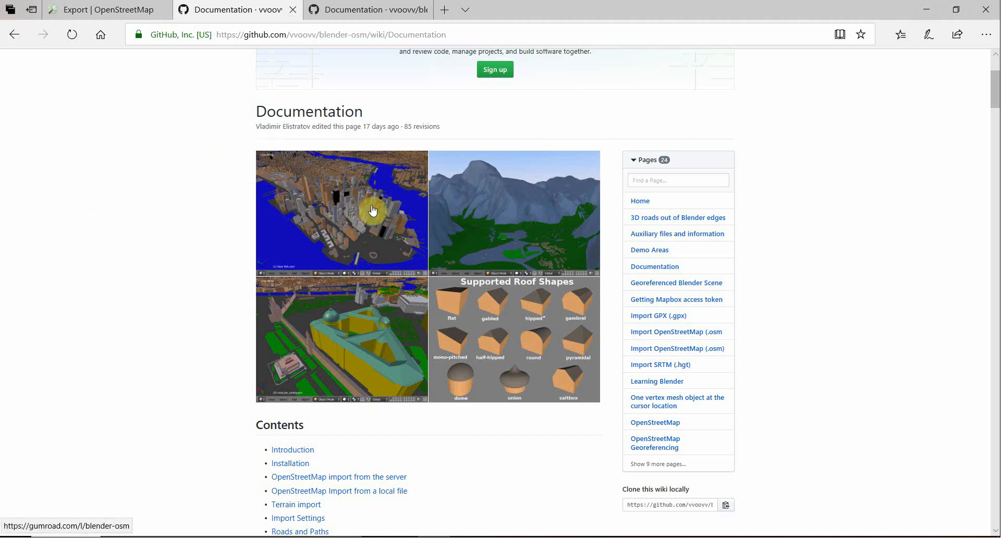
scroll(315, 219, "down", 2)
scroll(320, 224, "up", 5)
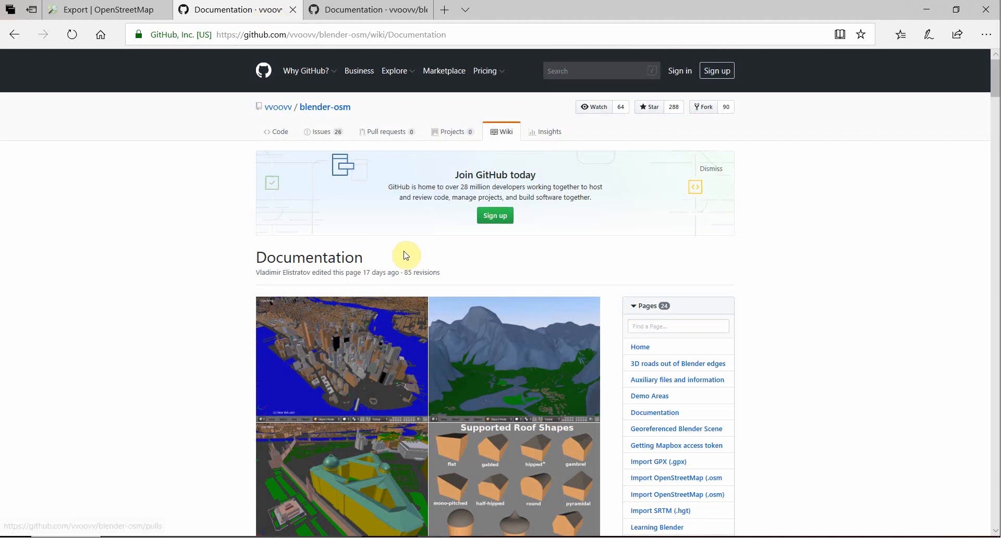
scroll(297, 353, "down", 3)
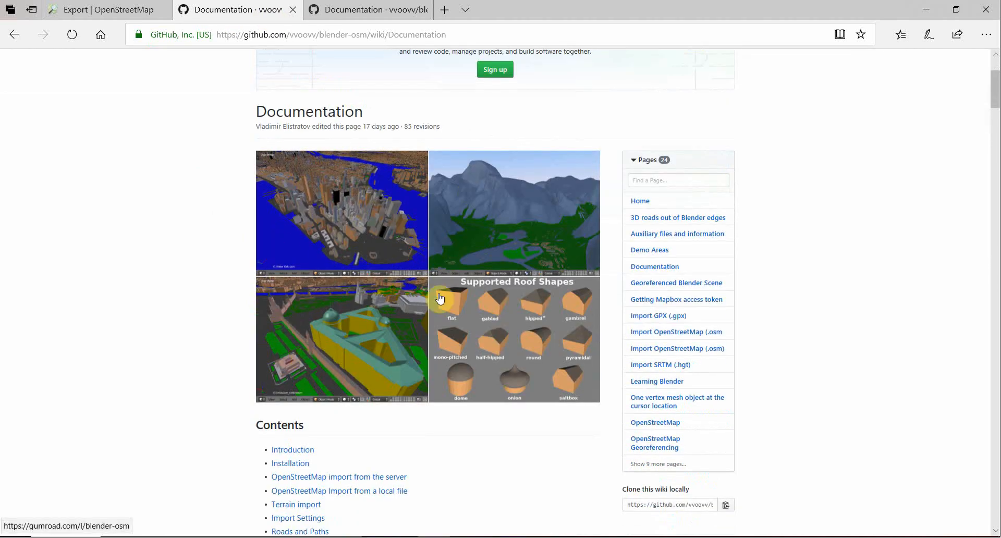
scroll(385, 299, "down", 5)
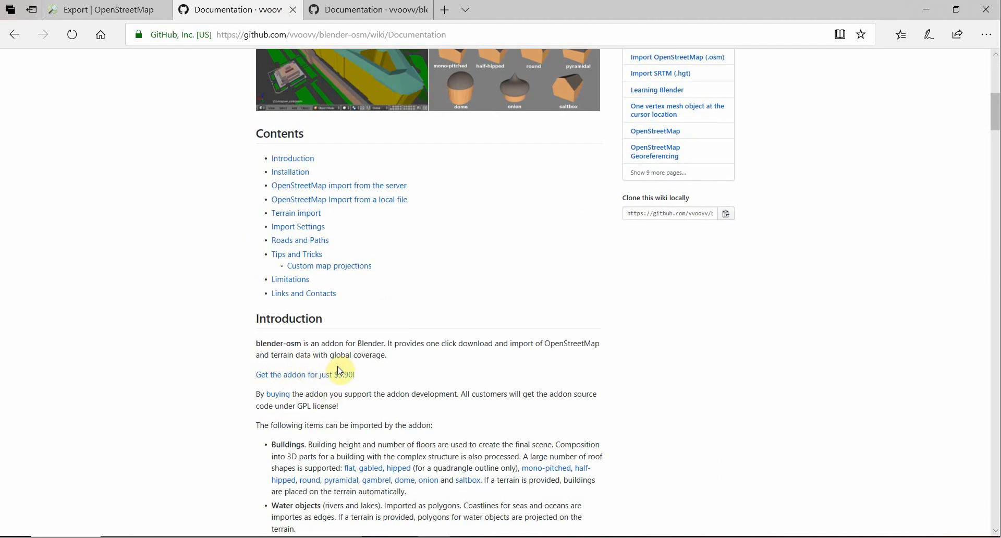
scroll(341, 380, "up", 6)
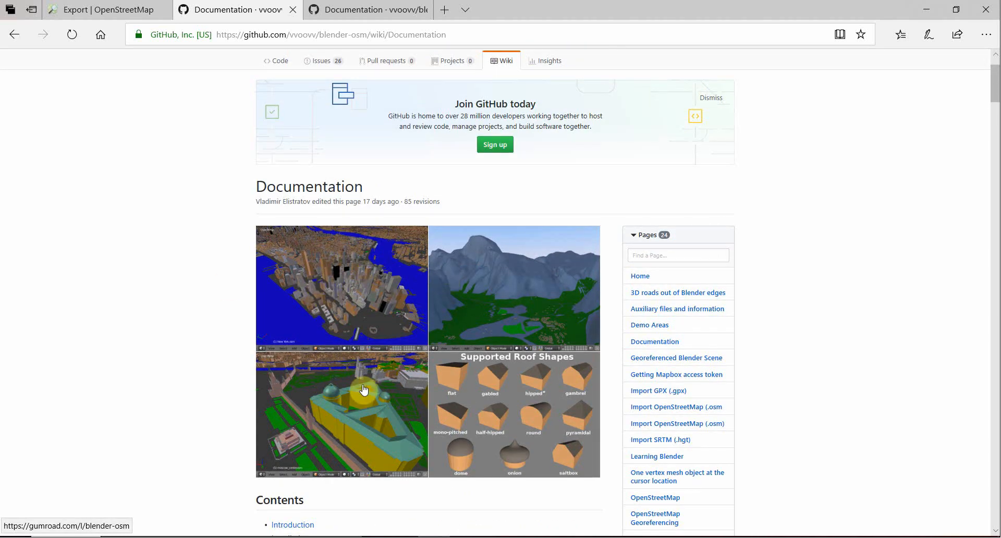
scroll(261, 365, "down", 18)
scroll(280, 367, "up", 15)
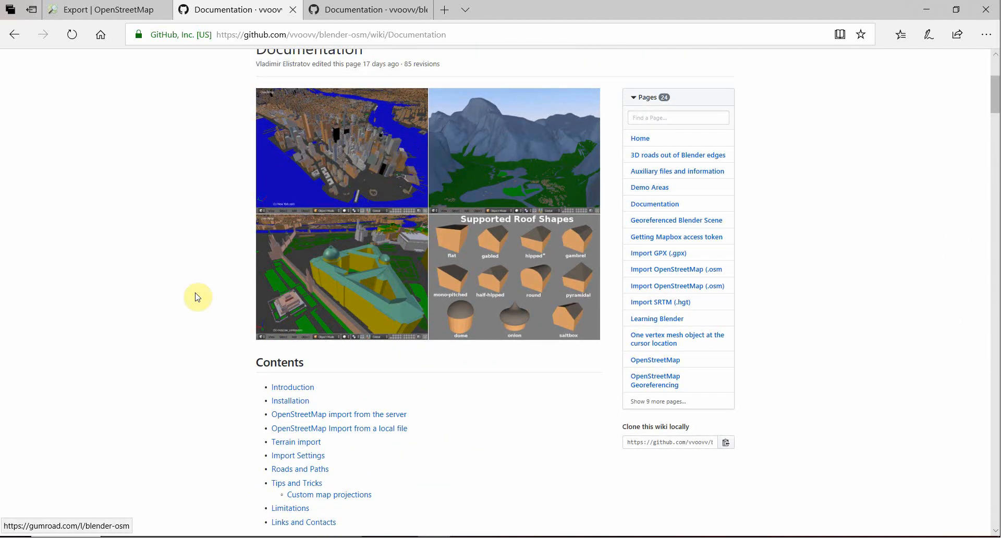
scroll(389, 375, "up", 2)
scroll(470, 324, "up", 2)
scroll(328, 409, "down", 8)
scroll(394, 386, "up", 8)
scroll(394, 386, "up", 2)
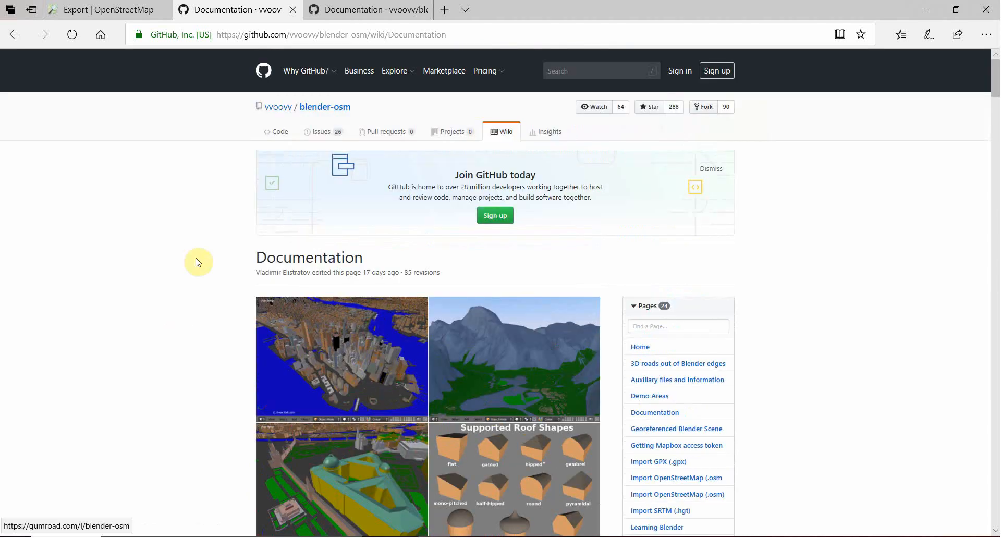
Return to the OpenStreetMap export page and bring the map from London across the Atlantic to New York.
left_click(113, 7)
left_click_drag(474, 315, 470, 332)
scroll(425, 333, "down", 4)
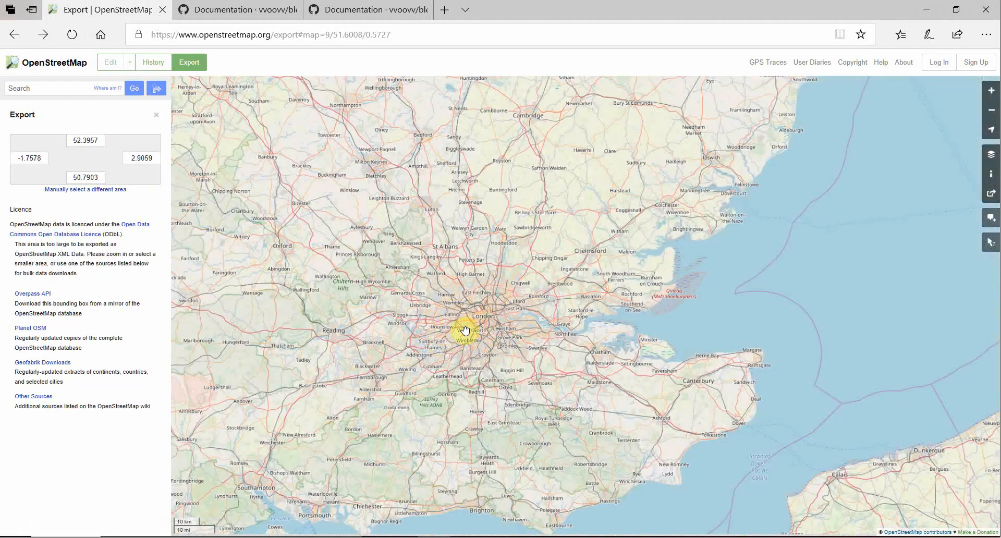
left_click_drag(758, 387, 774, 392)
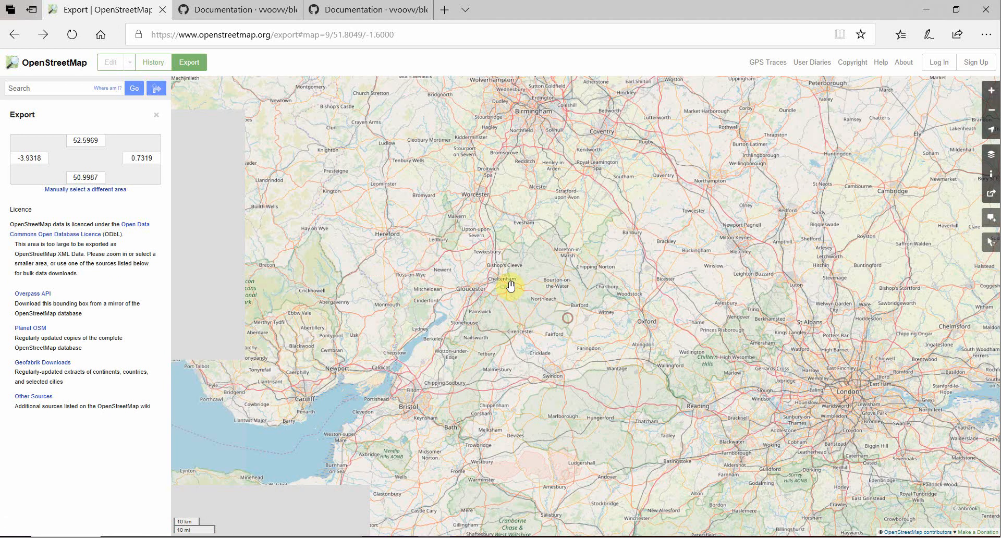
scroll(376, 306, "down", 3)
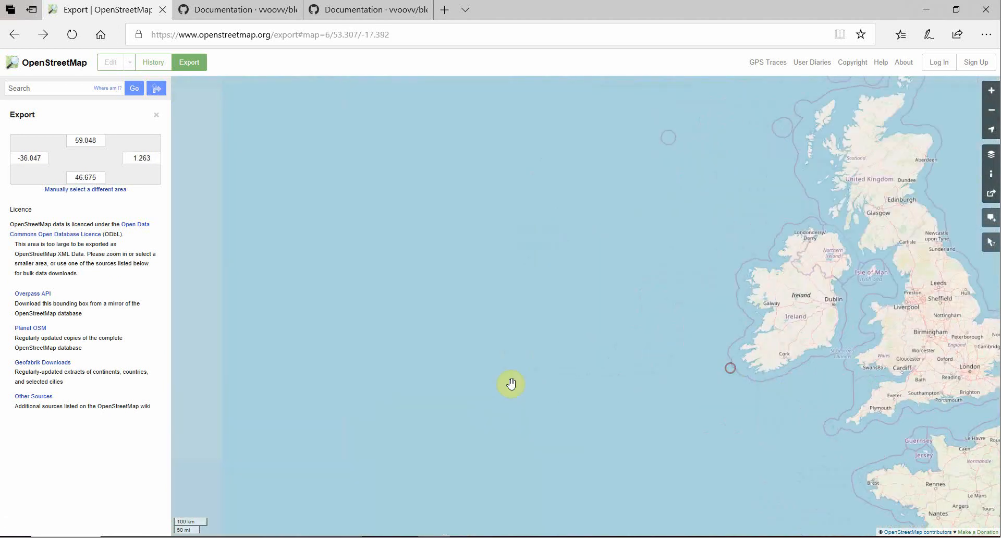
left_click_drag(509, 384, 848, 246)
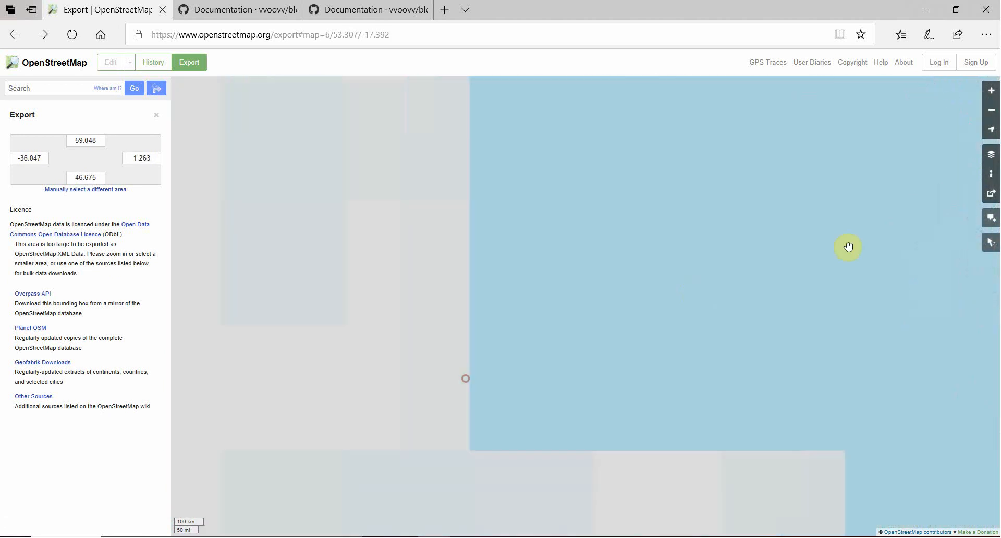
left_click_drag(373, 311, 852, 284)
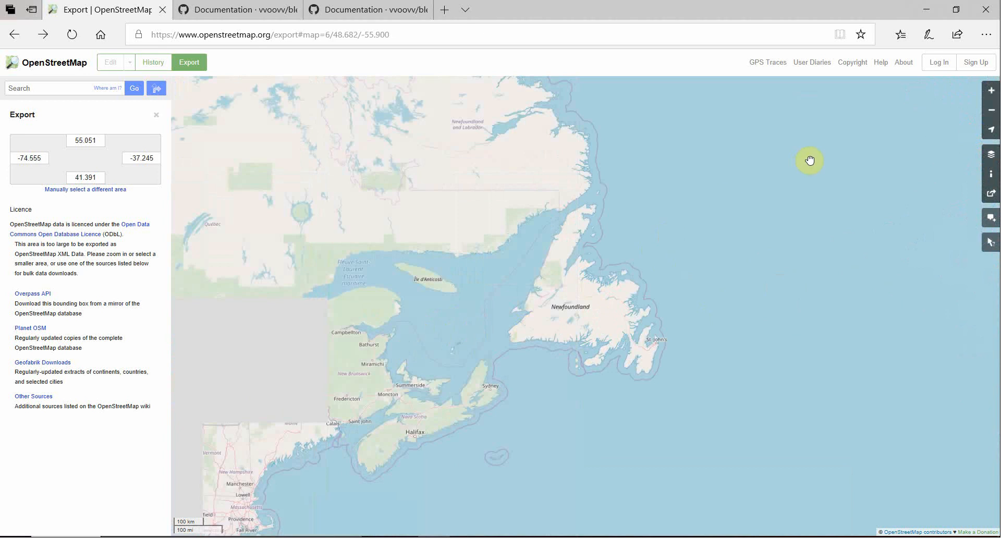
scroll(427, 365, "up", 1)
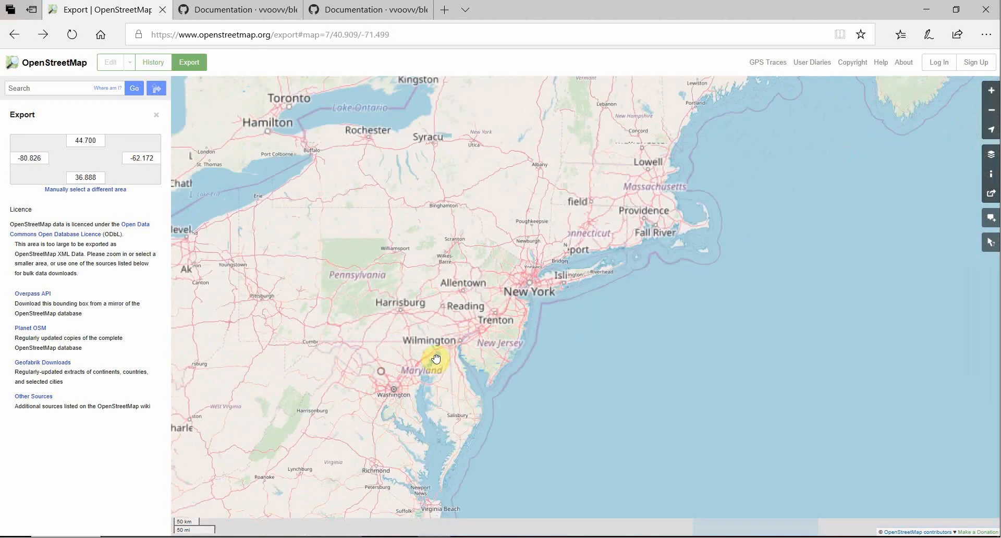
scroll(344, 376, "up", 1)
scroll(436, 294, "up", 3)
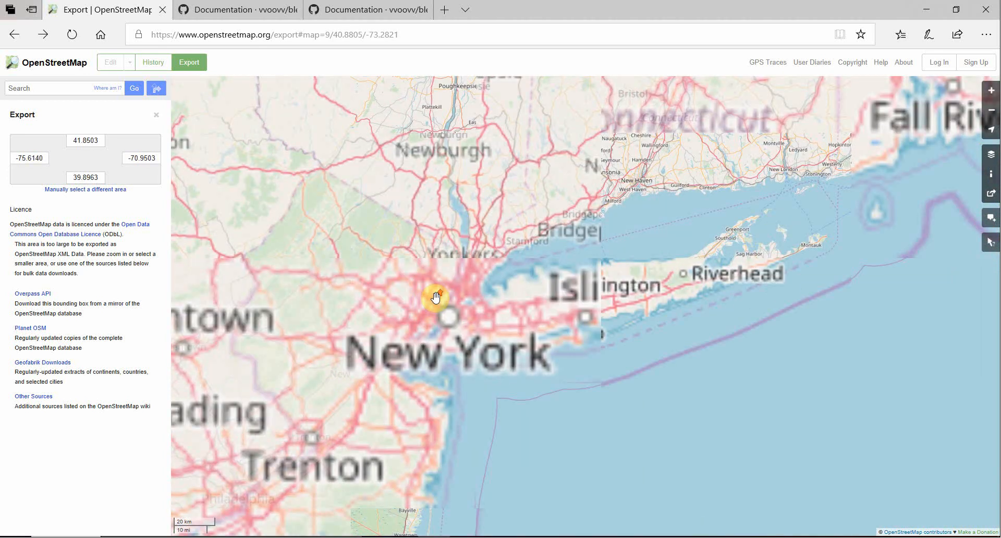
scroll(437, 303, "up", 2)
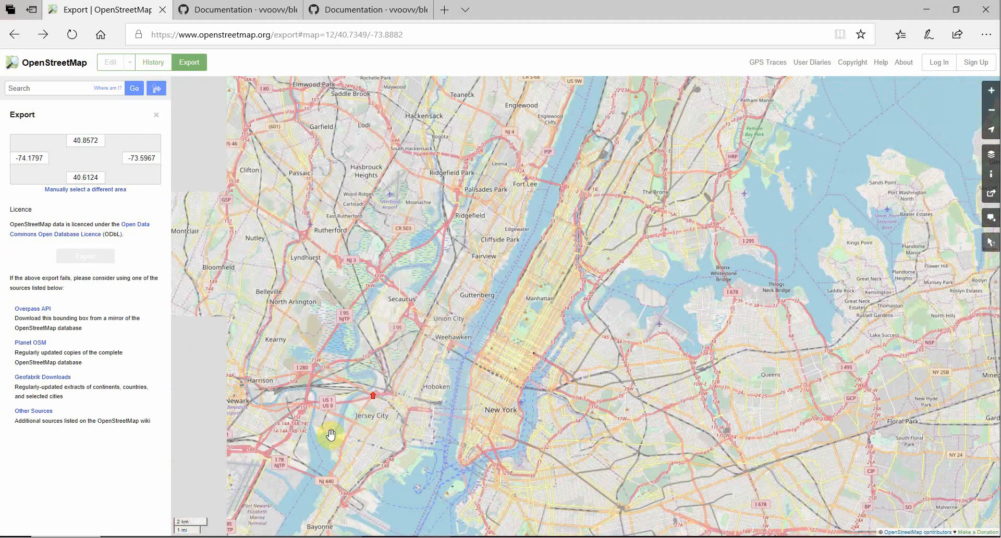
Frame Lower Manhattan's Financial District around Wall Street and Battery Place on the export map at street level.
scroll(368, 403, "up", 1)
left_click_drag(432, 241, 527, 182)
left_click_drag(456, 312, 513, 218)
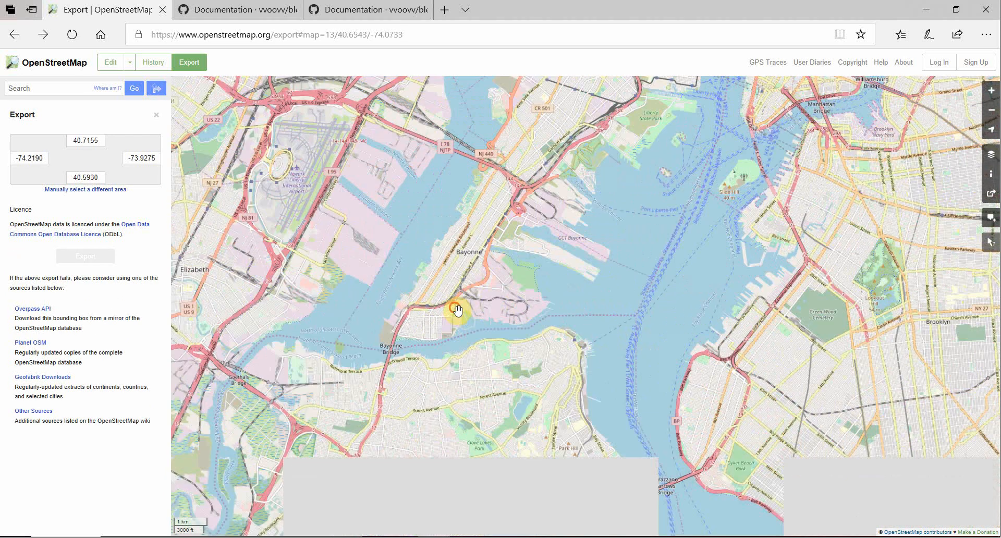
left_click_drag(463, 290, 521, 196)
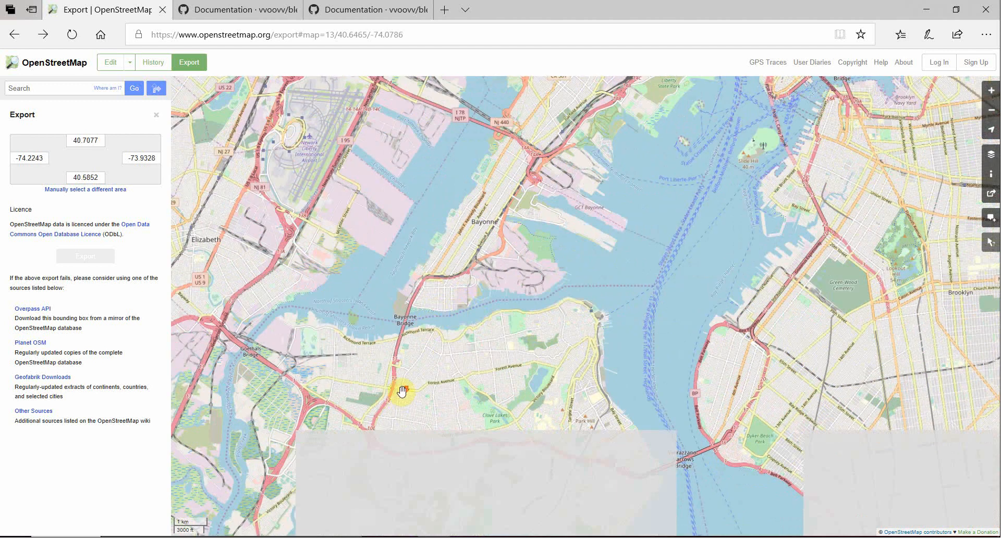
scroll(402, 391, "down", 1)
left_click_drag(565, 286, 393, 388)
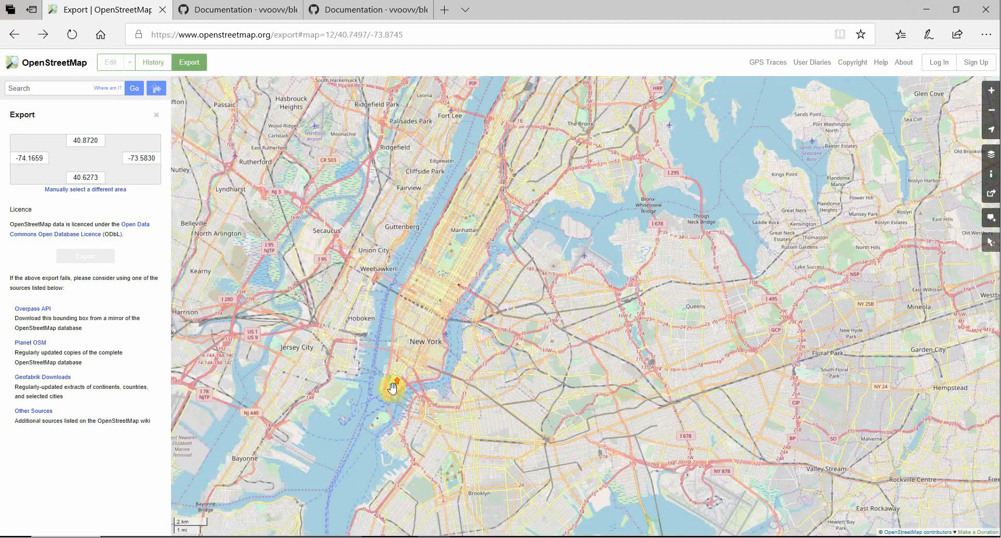
scroll(379, 388, "up", 1)
scroll(446, 458, "up", 1)
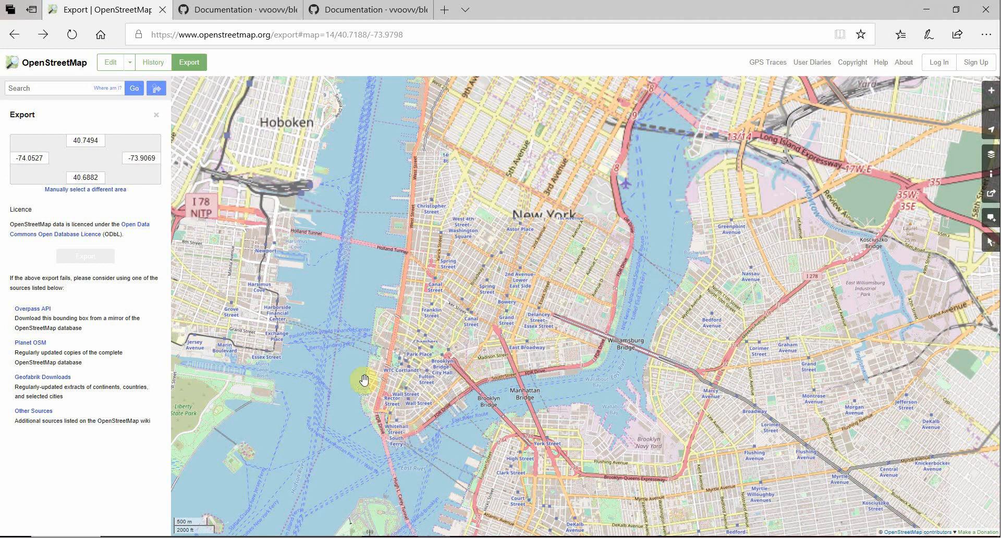
scroll(442, 315, "up", 2)
left_click_drag(443, 315, 524, 271)
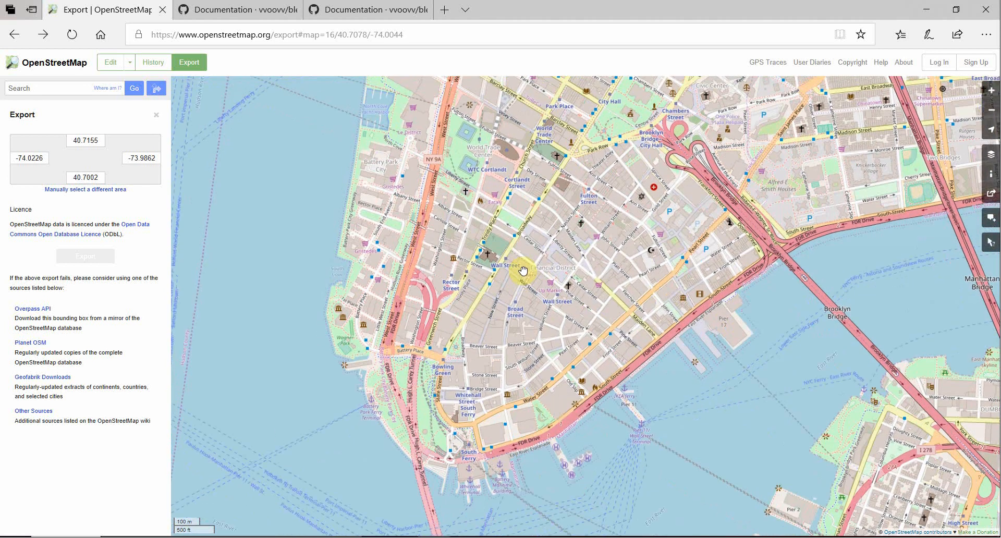
scroll(511, 289, "up", 1)
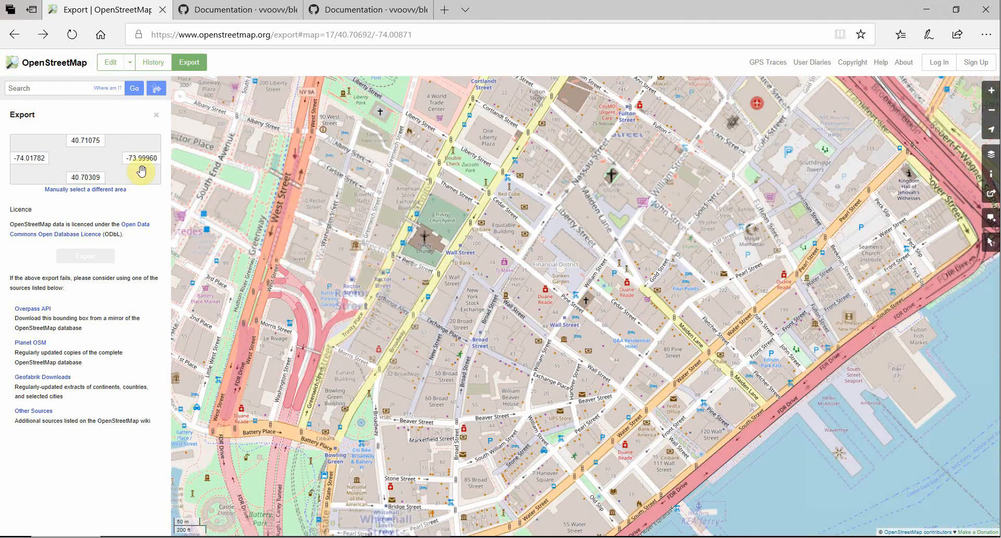
left_click_drag(364, 311, 406, 242)
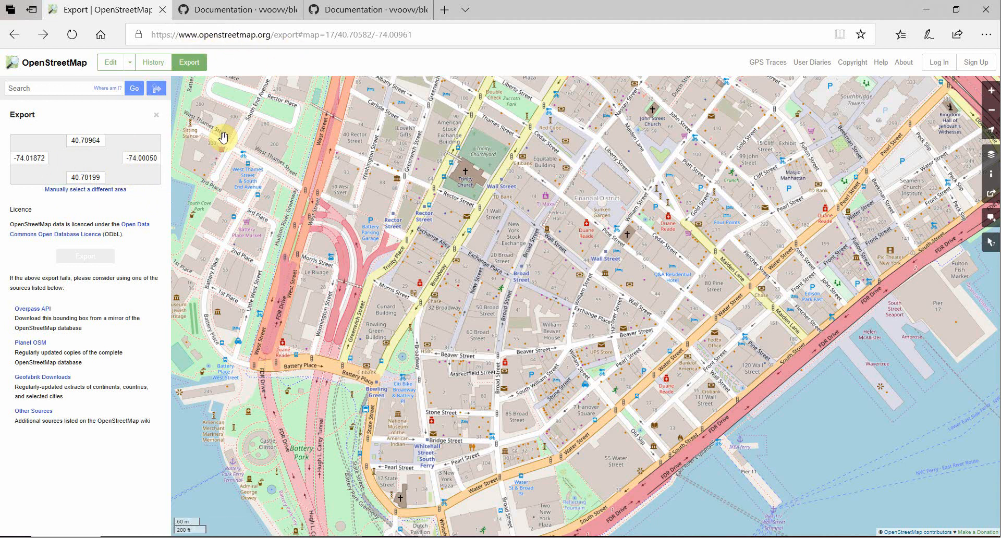
Manually select an export area over Lower Manhattan spanning latitudes 40.70348 to 40.70763 and longitudes -74.01753 to -74.00616.
left_click(86, 190)
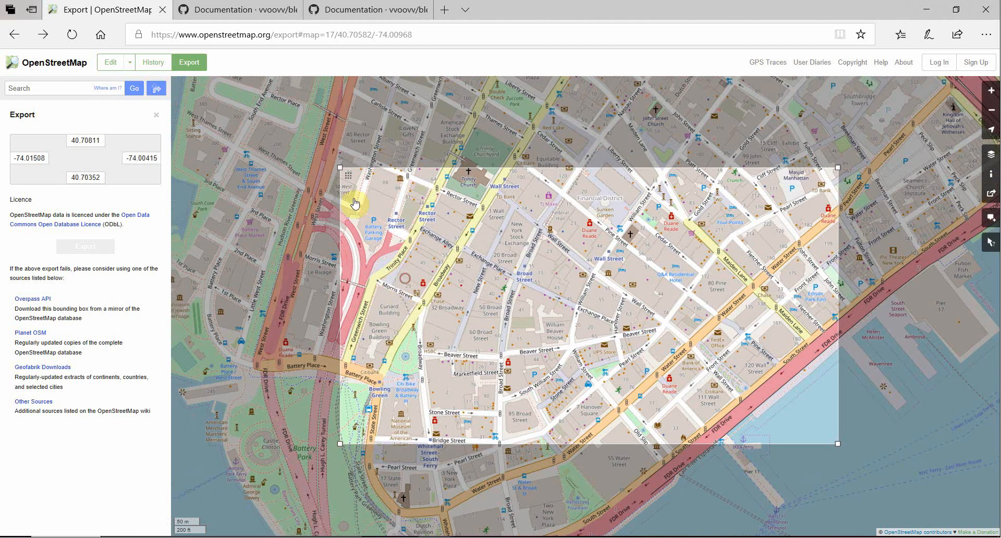
left_click_drag(337, 165, 373, 195)
left_click_drag(370, 463, 229, 496)
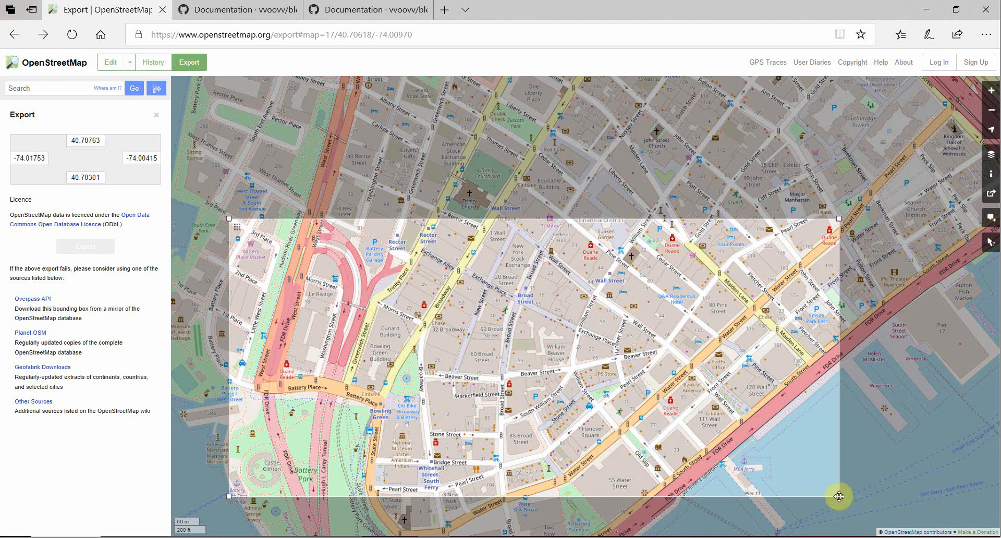
left_click_drag(789, 478, 748, 468)
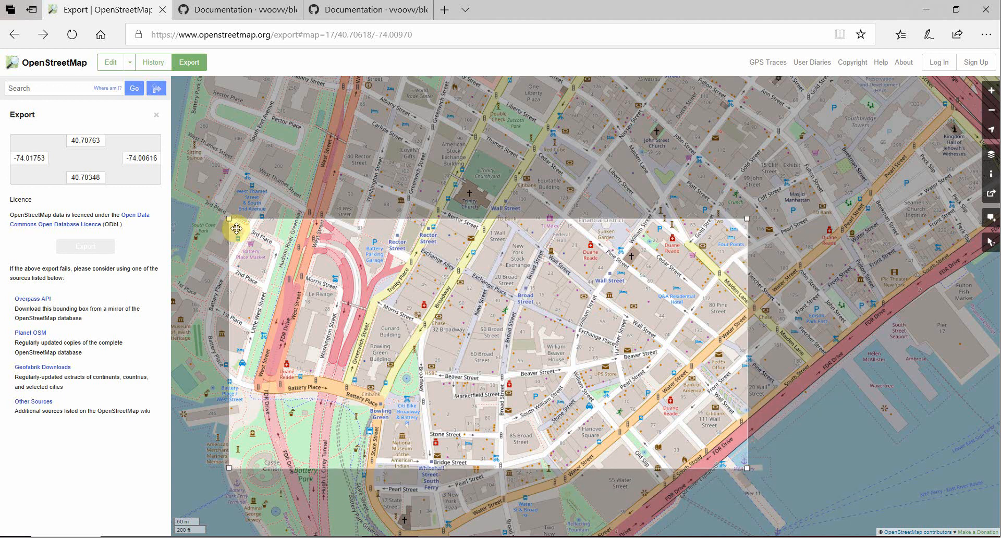
Try moving the export area's northwest corner to latitude 40.70821 and longitude -74.01720, and reset the selection to the visible map.
left_click_drag(232, 218, 257, 184)
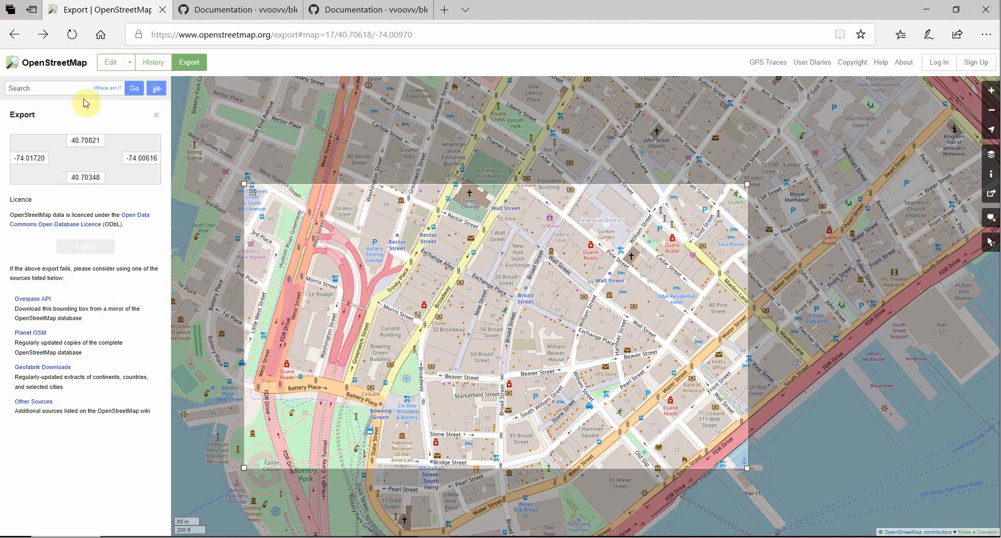
left_click(190, 62)
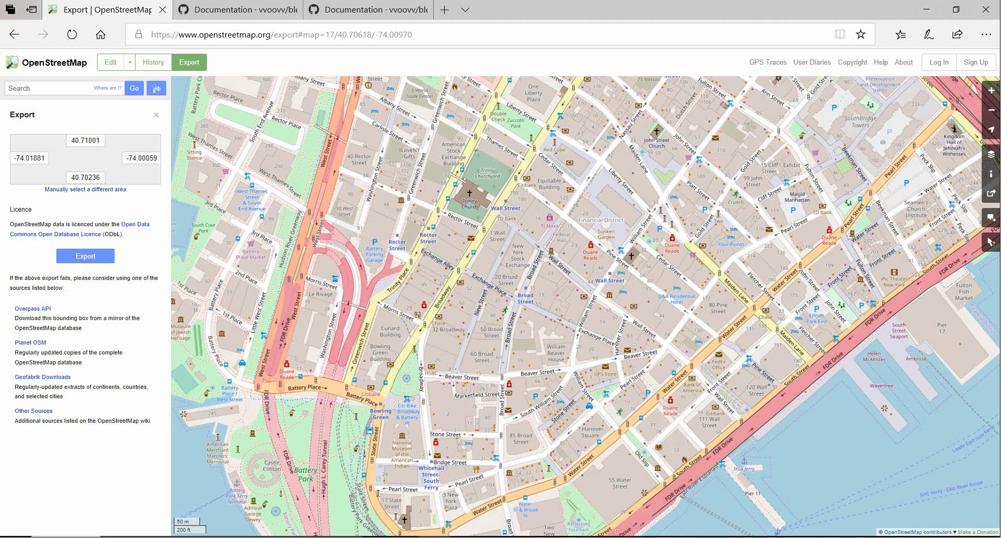
Switch to the OpenStreetMap export page in Chrome and bring its map from London to the United States east coast.
key("alt+Tab")
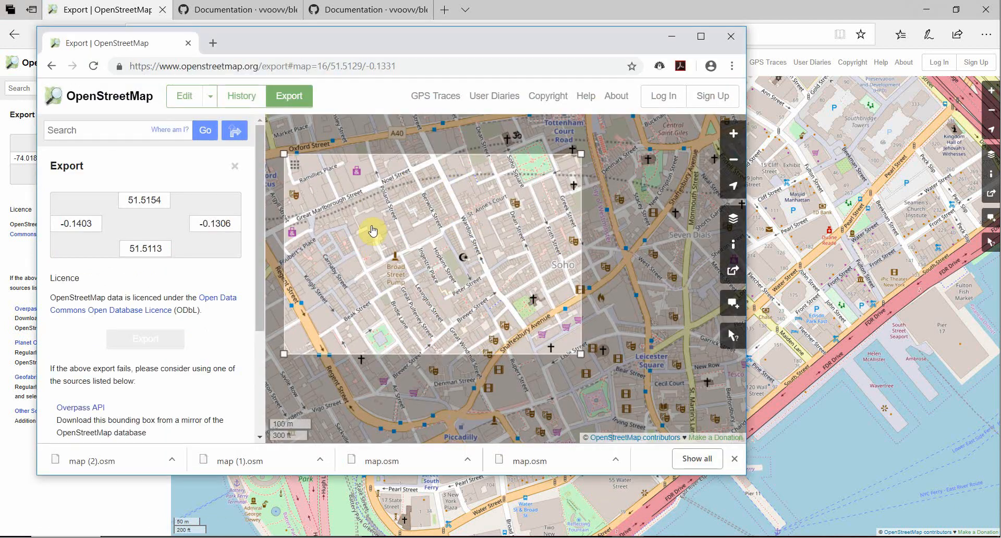
scroll(372, 230, "down", 4)
scroll(377, 228, "down", 6)
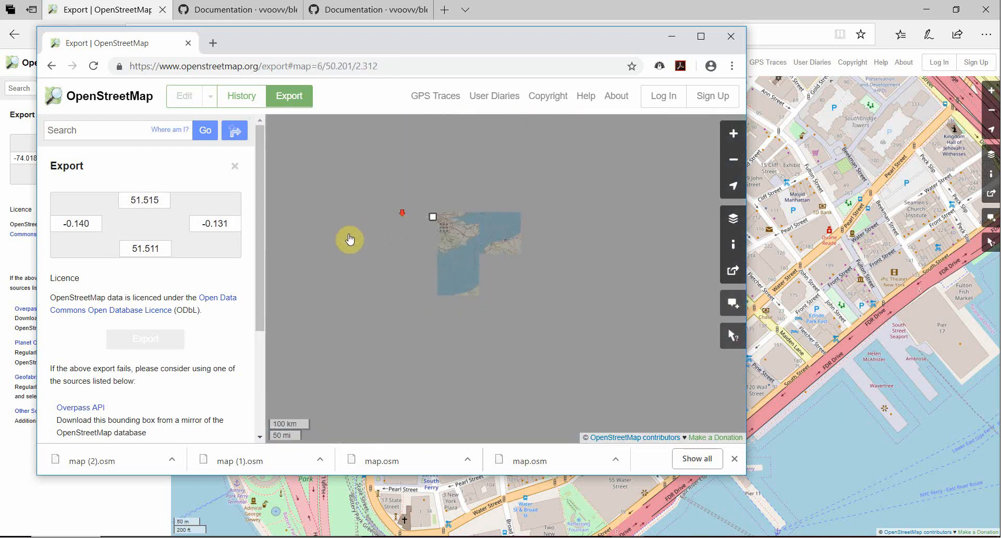
left_click_drag(349, 239, 487, 297)
scroll(302, 221, "down", 2)
left_click_drag(301, 221, 487, 81)
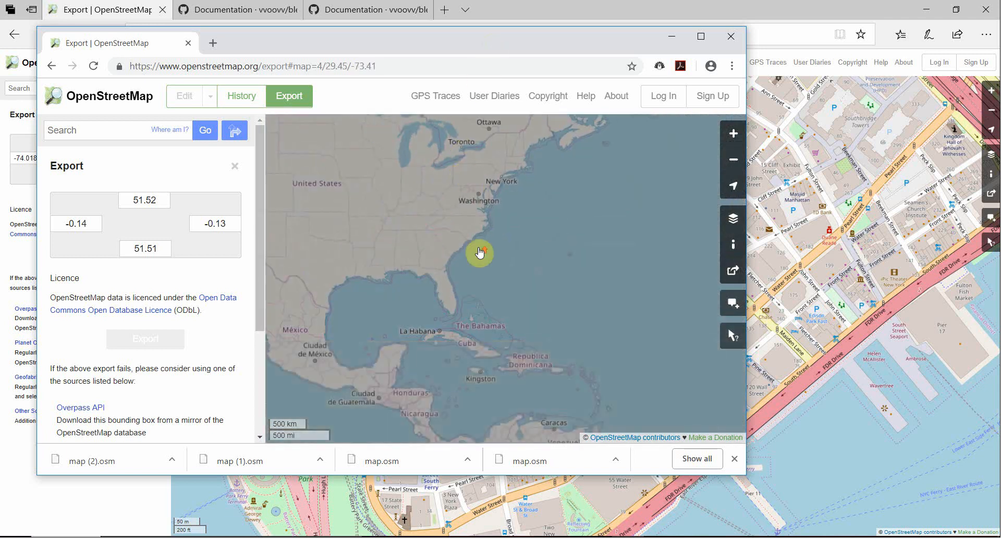
Move the export map up the coast past Virginia and Philadelphia to the New York metropolitan area.
scroll(480, 253, "up", 3)
triple_click(388, 228)
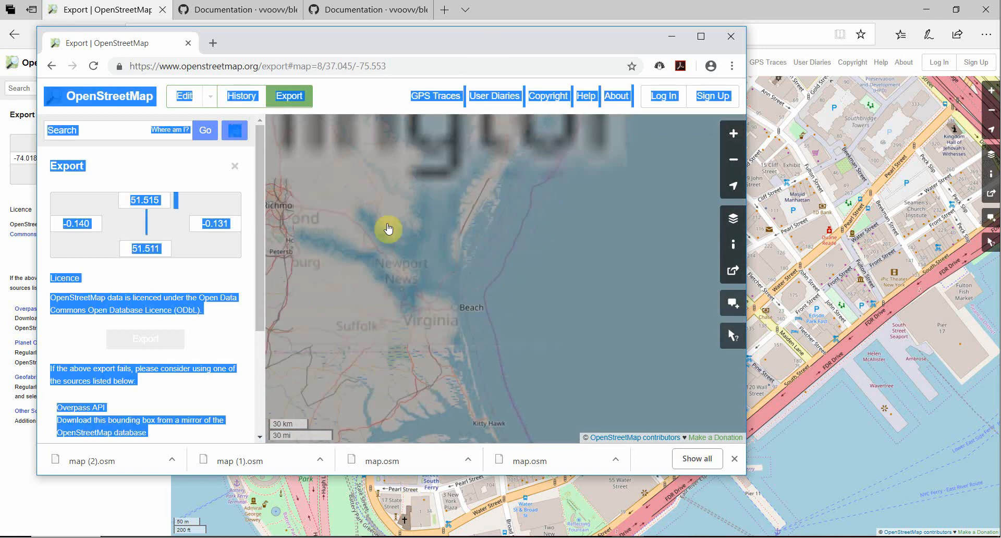
left_click_drag(388, 228, 369, 306)
left_click_drag(454, 186, 447, 327)
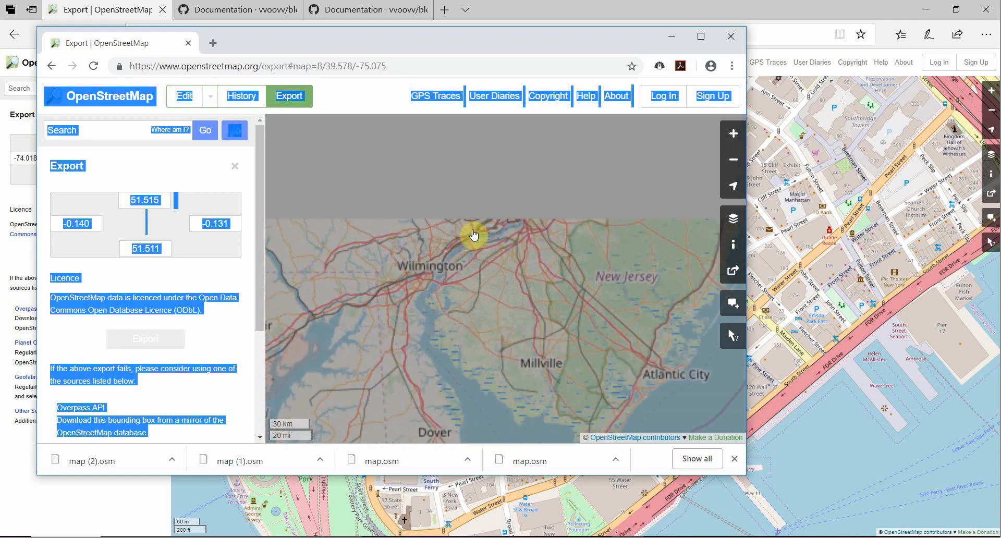
scroll(473, 238, "down", 1)
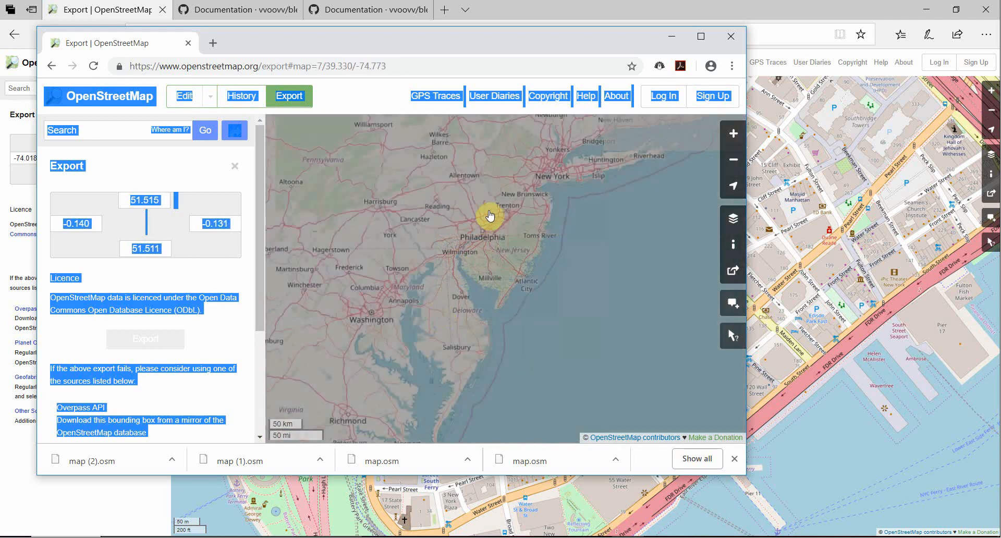
left_click_drag(489, 215, 443, 290)
scroll(514, 245, "up", 2)
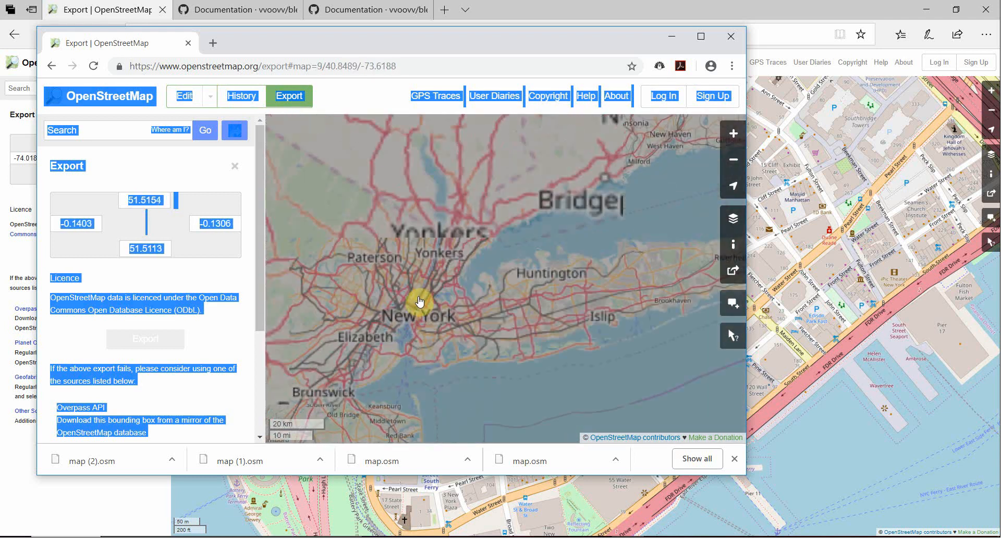
Frame Lower Manhattan and its bridges on the map, and reset the export bounds to the visible map extent.
scroll(420, 301, "up", 3)
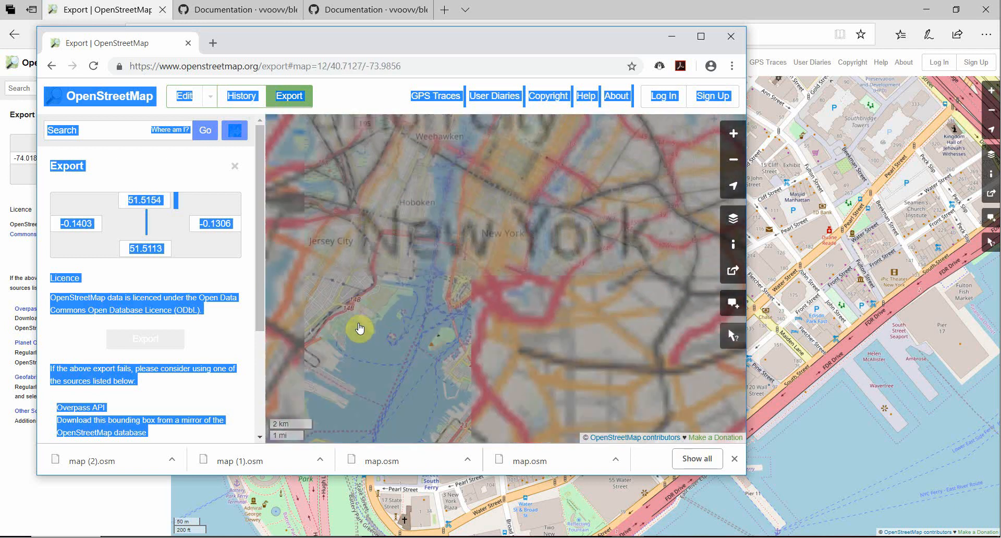
scroll(359, 328, "up", 1)
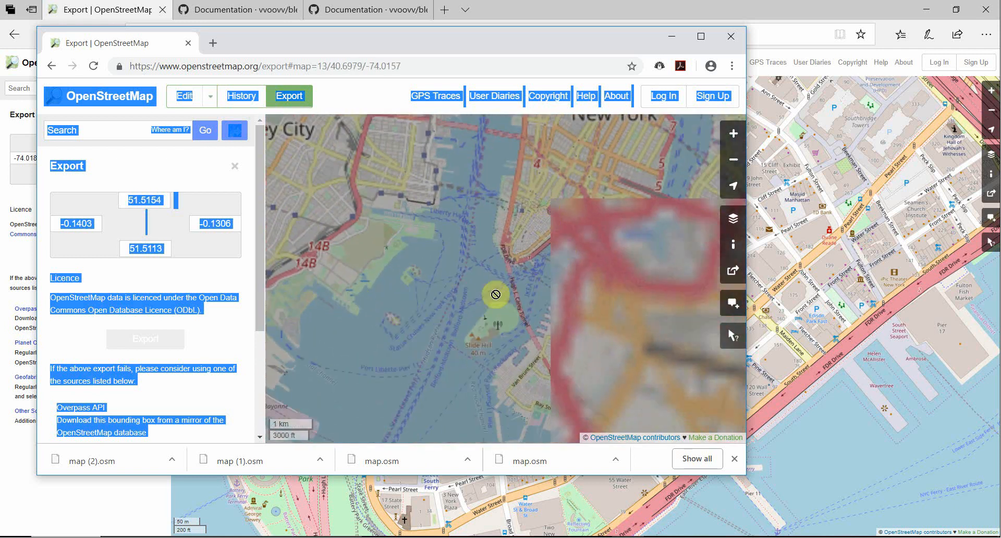
scroll(495, 295, "up", 1)
left_click_drag(413, 297, 374, 359)
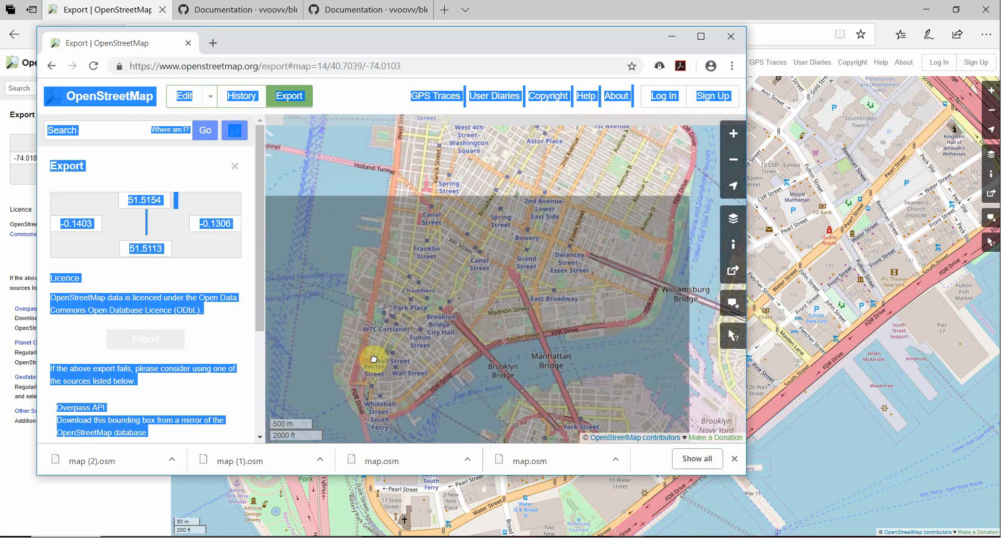
left_click(136, 275)
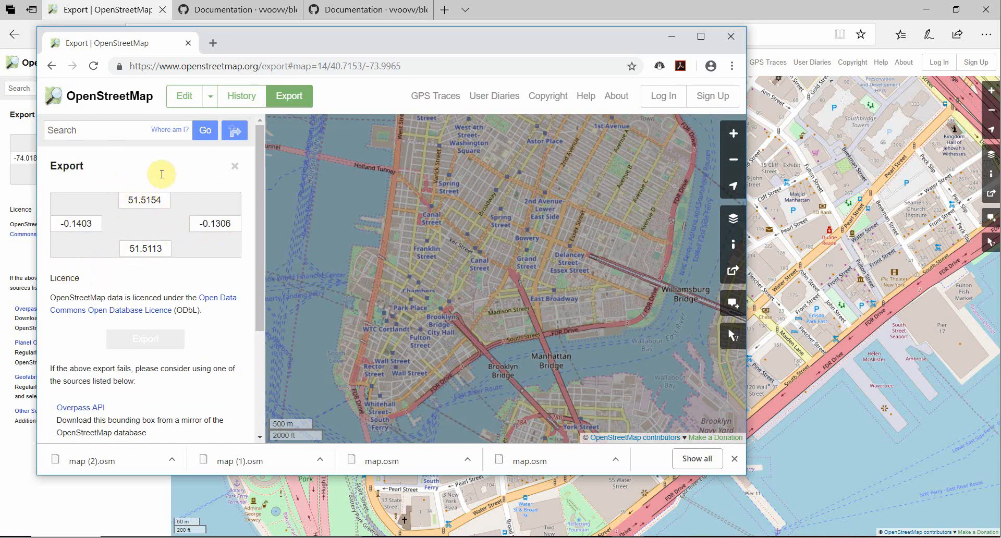
left_click(279, 108)
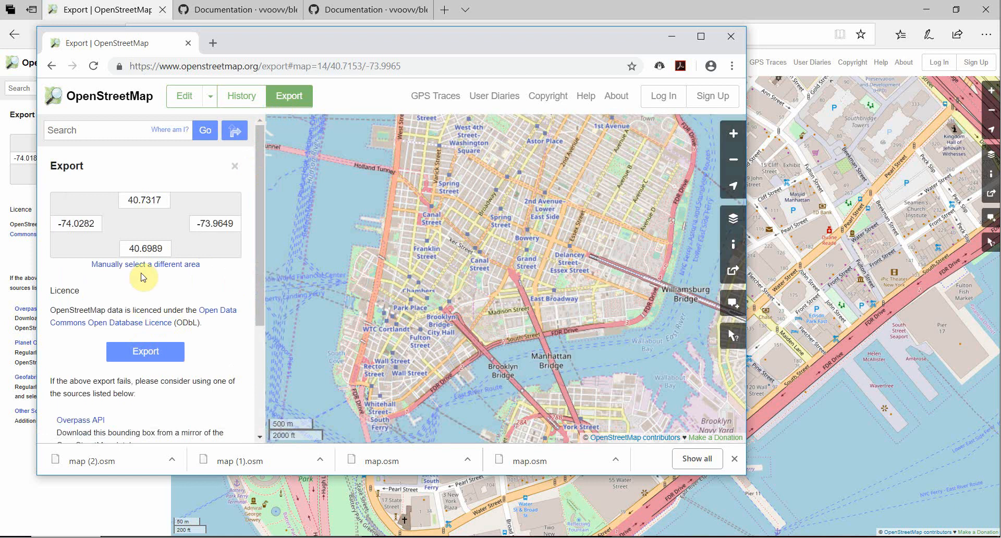
Manually select an export area over Lower Manhattan spanning latitudes 40.69796 to 40.72426 and longitudes -74.02073 to -73.99404.
left_click(139, 271)
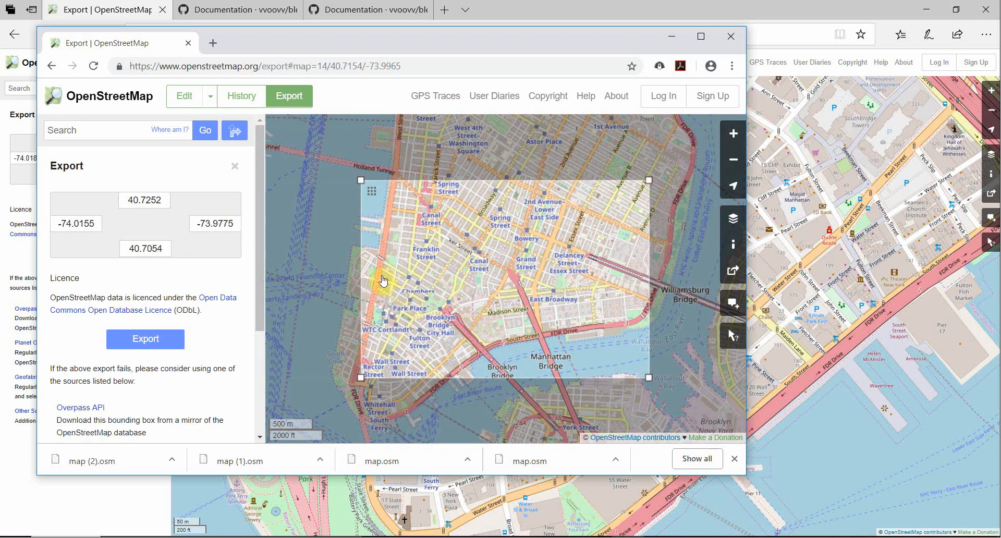
left_click_drag(359, 179, 363, 187)
left_click_drag(464, 305, 347, 416)
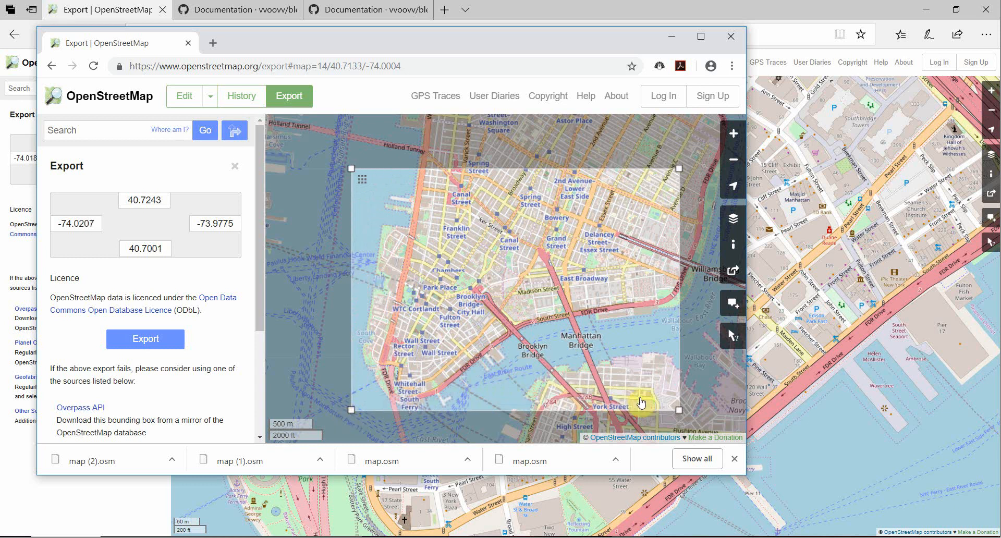
left_click_drag(678, 410, 548, 426)
Shrink the export area by moving its southeast corner to latitude 40.6987 and longitude -73.9982.
scroll(412, 394, "up", 1)
scroll(412, 393, "up", 2)
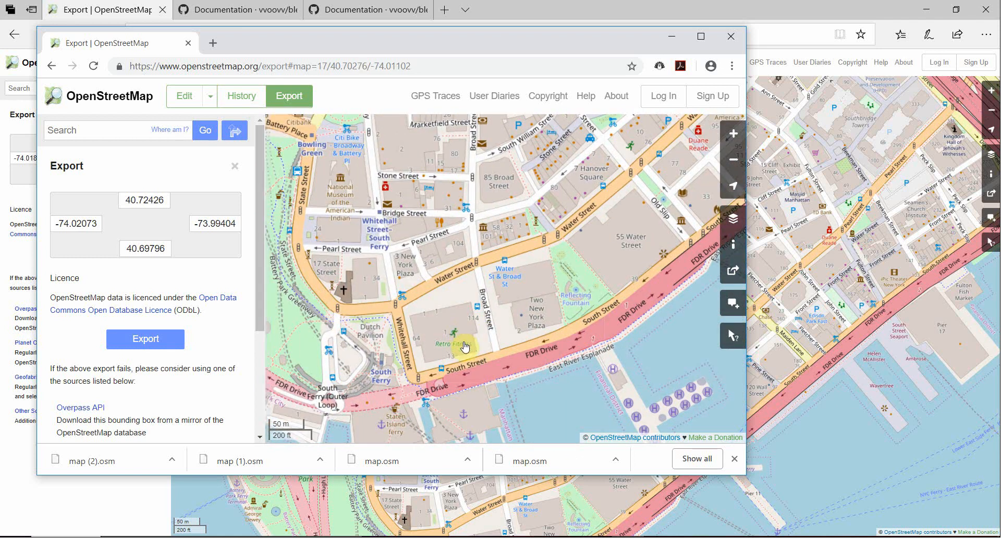
scroll(464, 347, "down", 4)
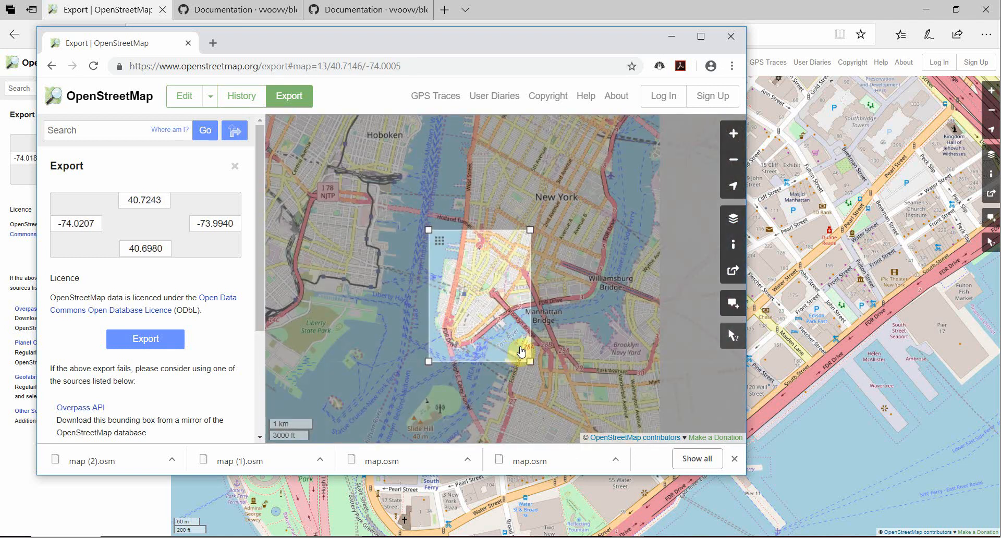
left_click_drag(529, 363, 507, 354)
scroll(436, 269, "up", 2)
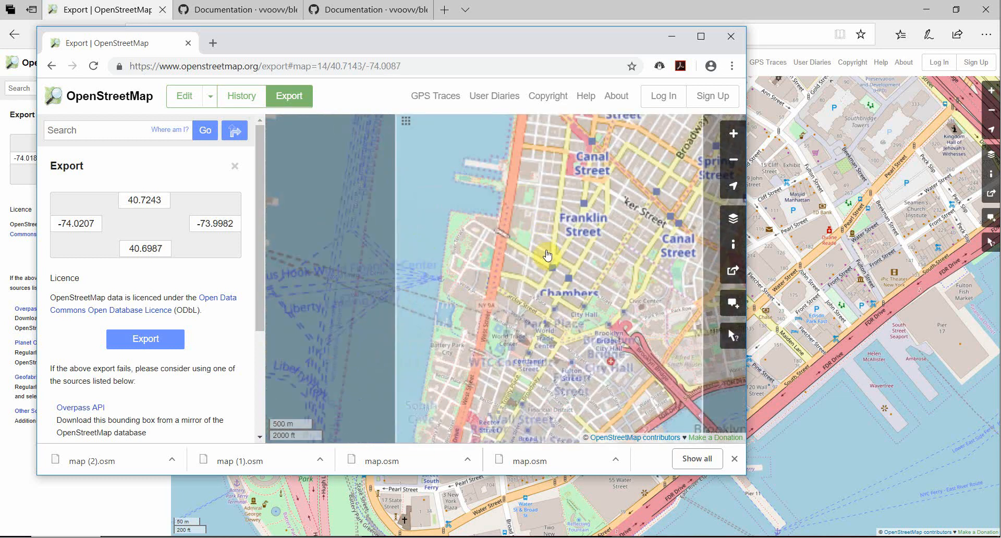
scroll(548, 245, "down", 1)
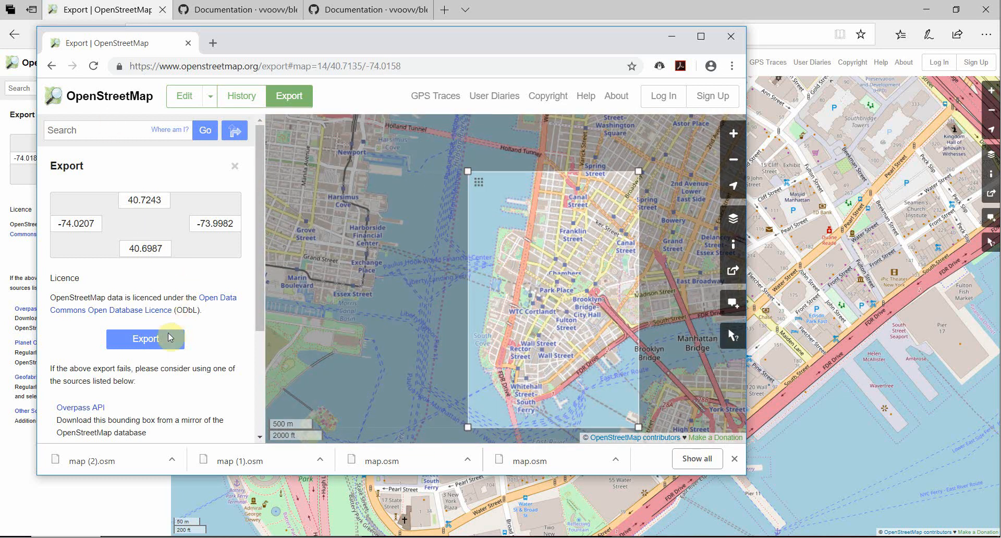
Export the selected map area and show the downloaded OSM file in its folder.
left_click(159, 342)
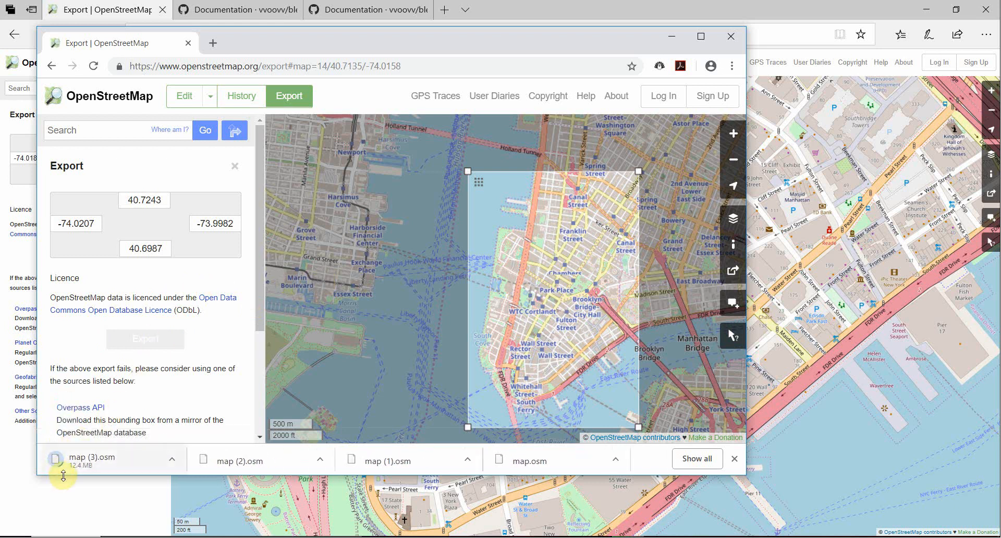
left_click(180, 463)
left_click(252, 418)
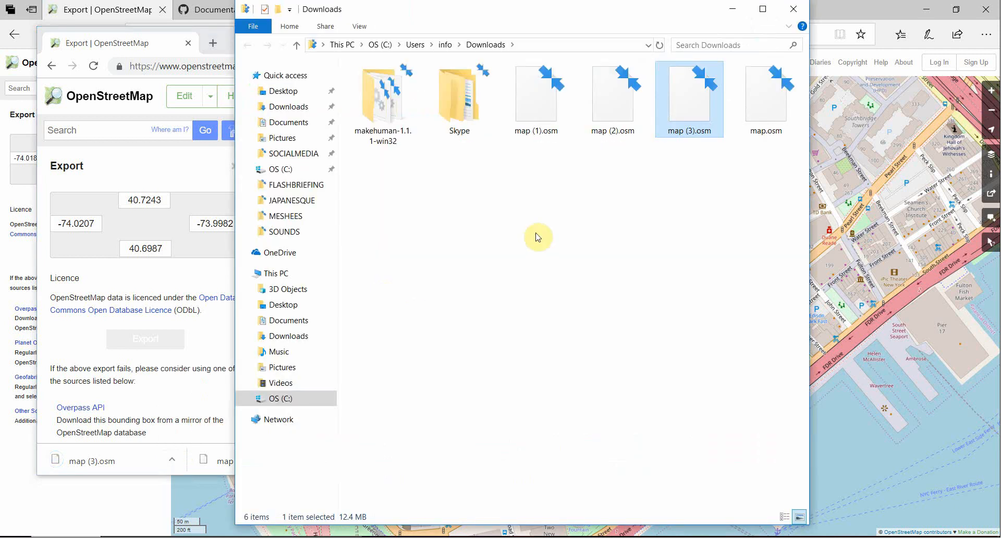
Copy map (3).osm from Downloads to the Desktop and close the file window.
right_click(711, 97)
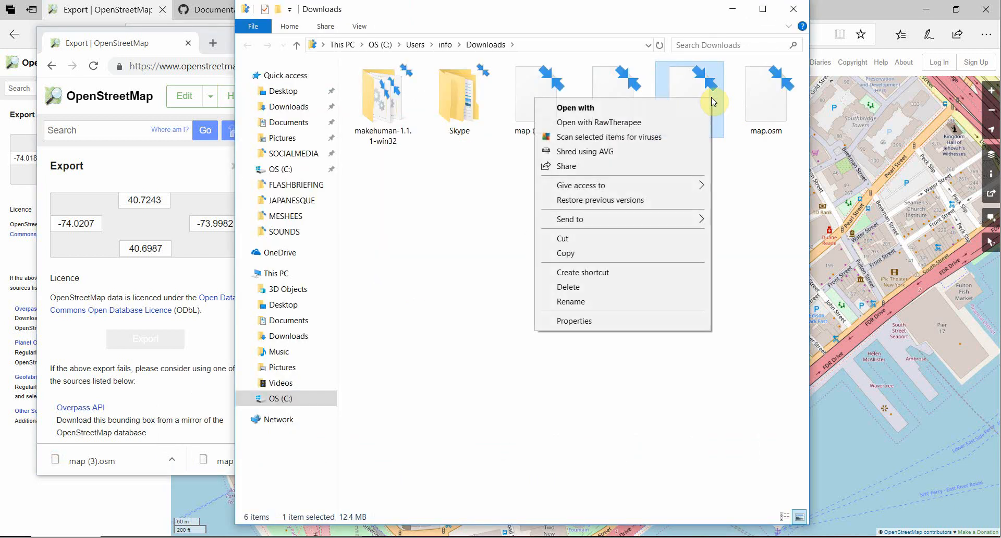
left_click(603, 253)
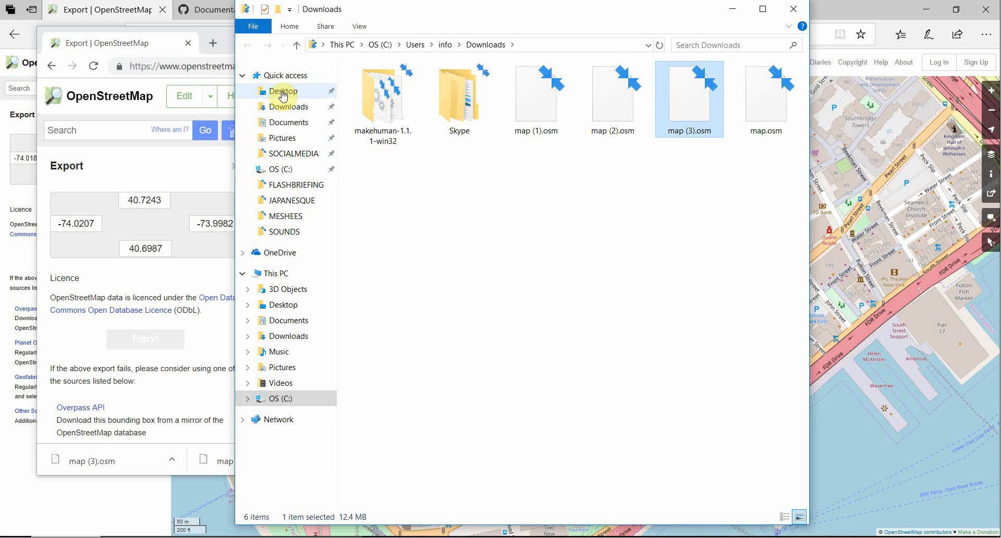
left_click(288, 91)
right_click(544, 350)
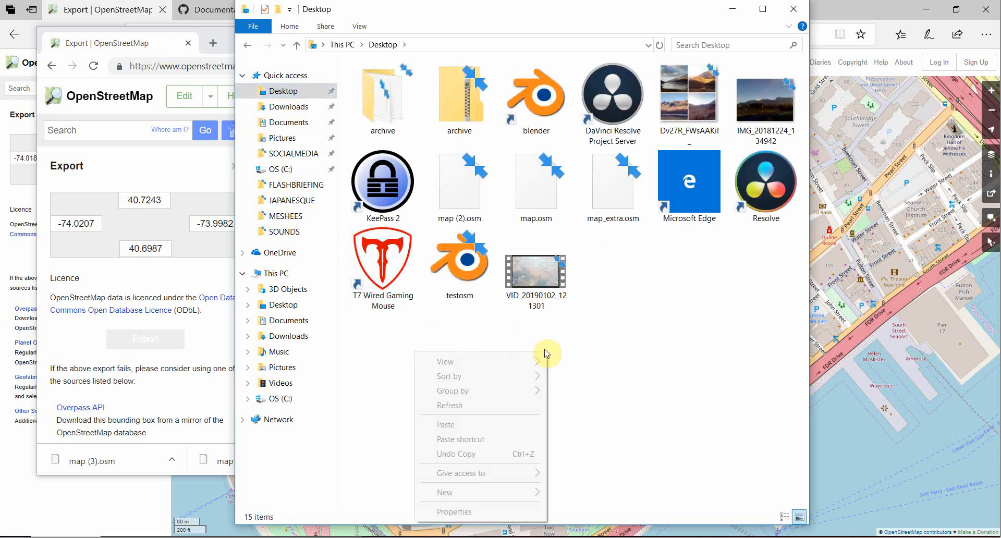
left_click(495, 425)
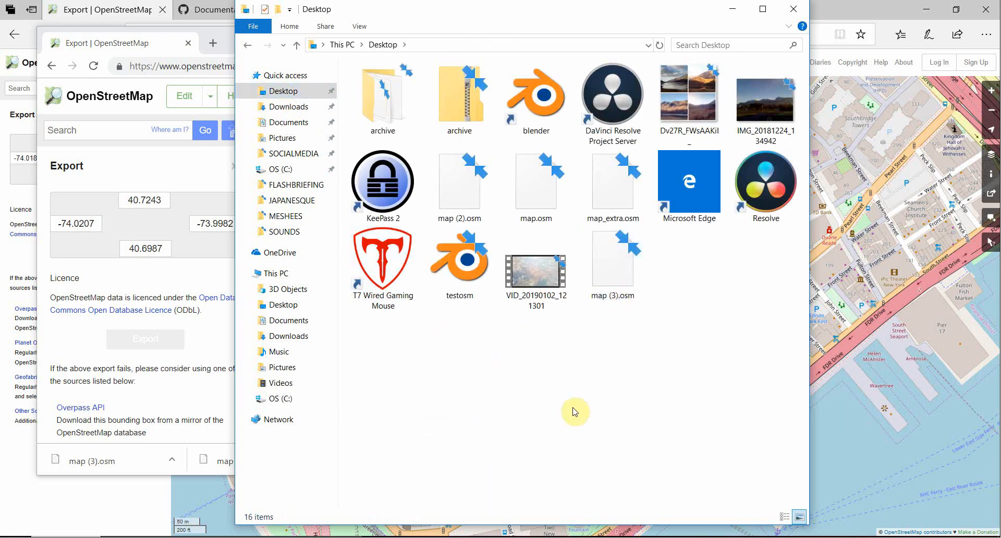
left_click(792, 9)
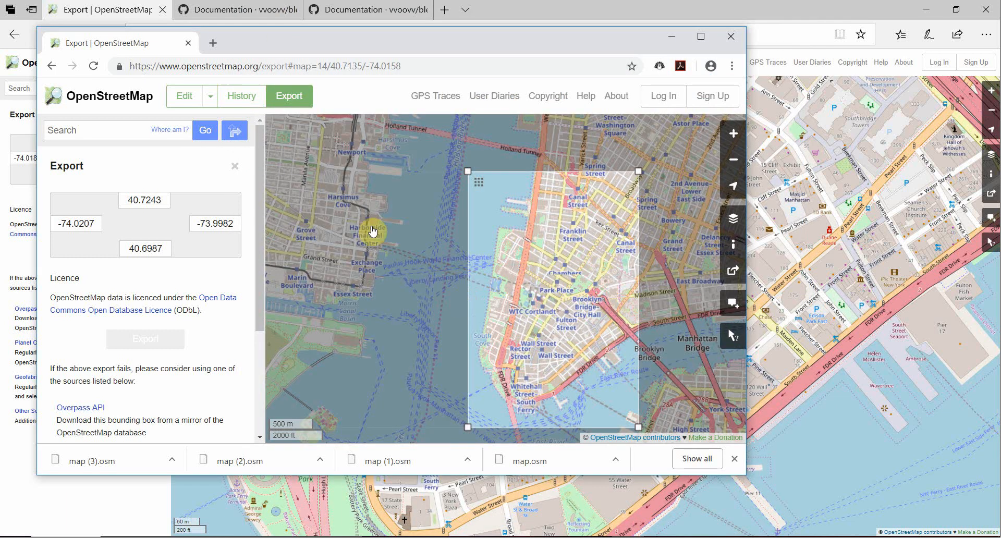
Return to the blender-osm Documentation wiki page in the other browser and review its addon installation and OpenStreetMap import instructions.
left_click(672, 39)
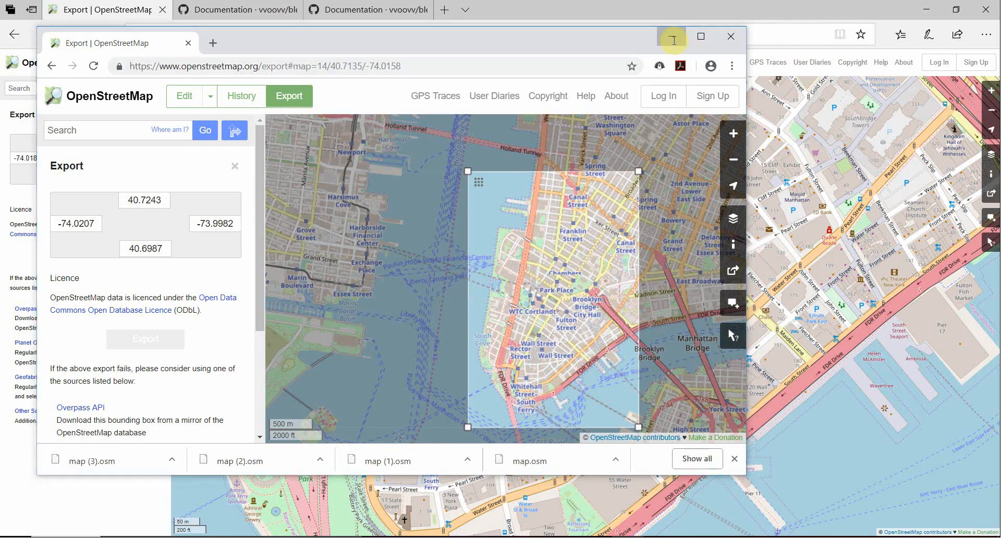
left_click(218, 5)
scroll(380, 261, "down", 15)
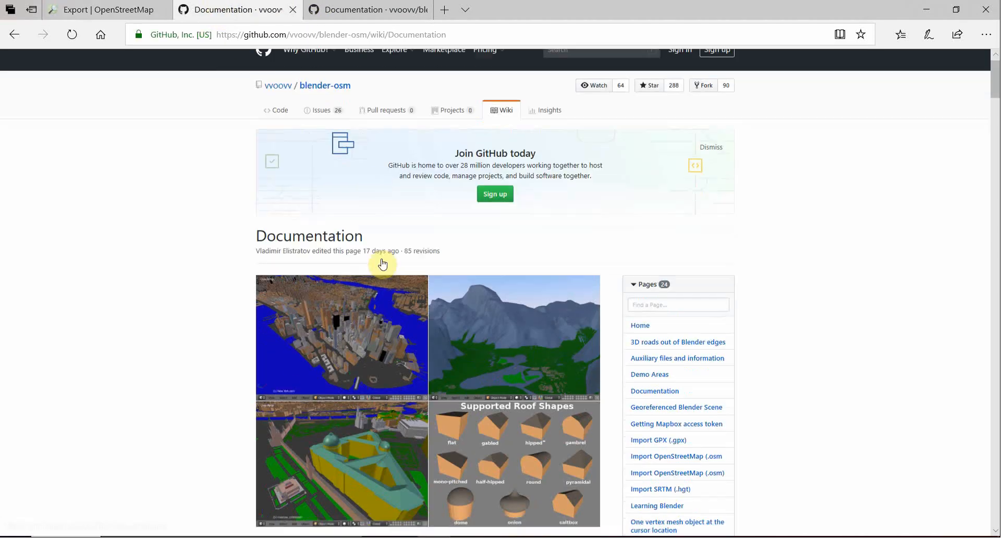
scroll(348, 357, "down", 9)
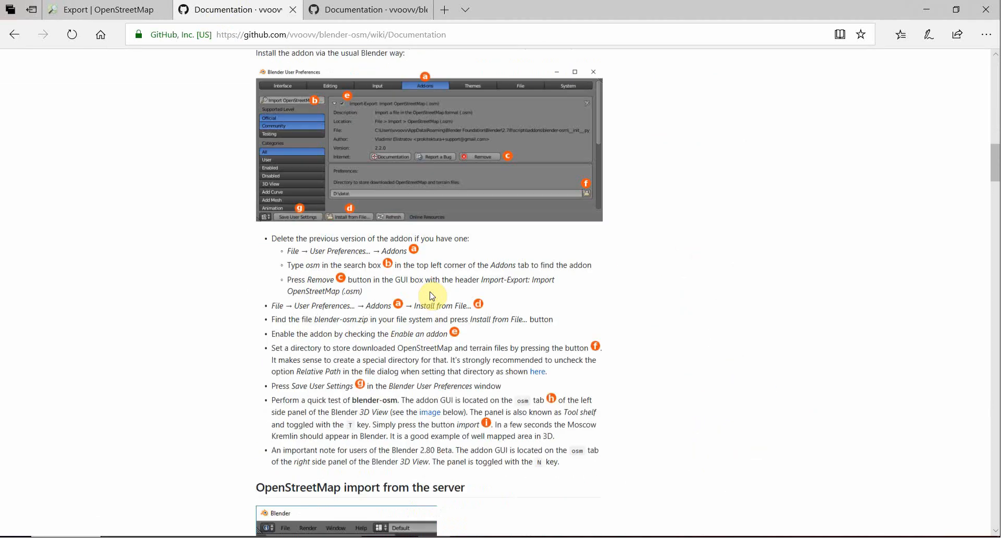
scroll(317, 408, "down", 10)
scroll(346, 391, "up", 20)
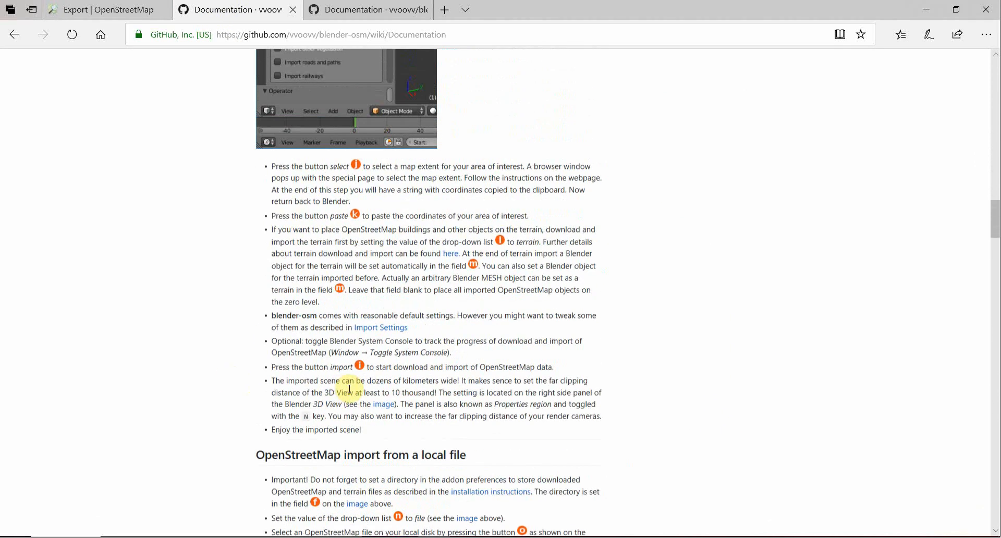
scroll(235, 185, "up", 7)
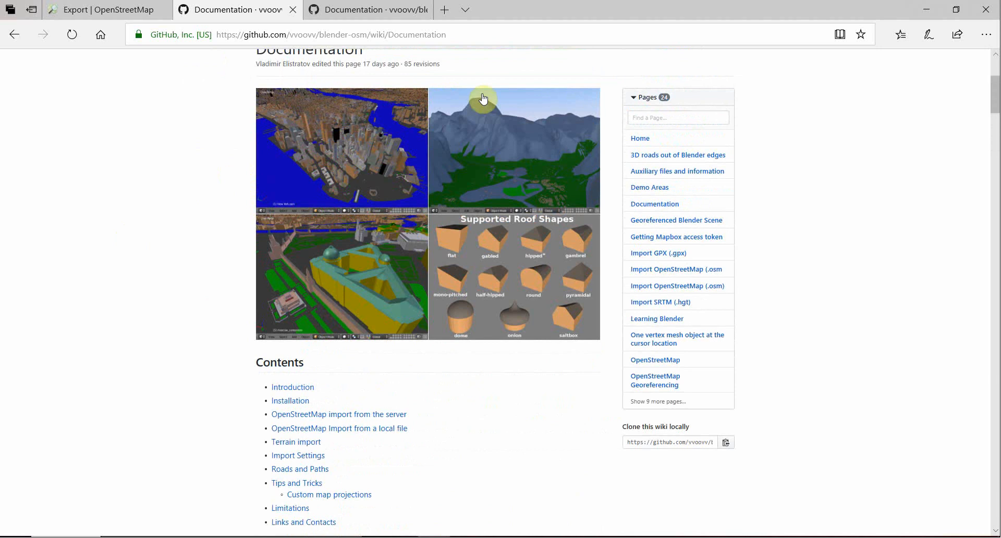
scroll(282, 149, "up", 1)
left_click(380, 11)
left_click(264, 11)
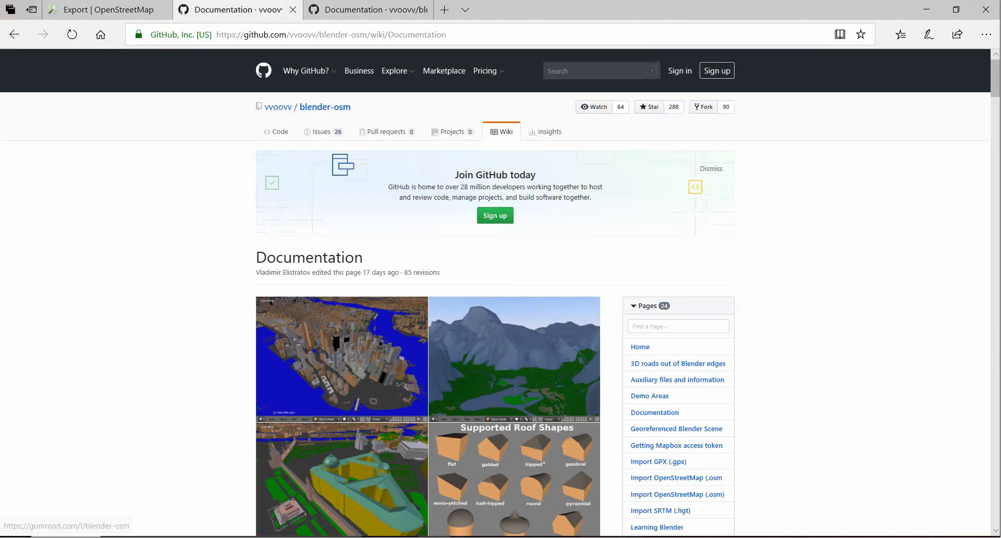
Switch to Blender and bring up the new scene with the default cube.
mouse_move(597, 536)
left_click(589, 482)
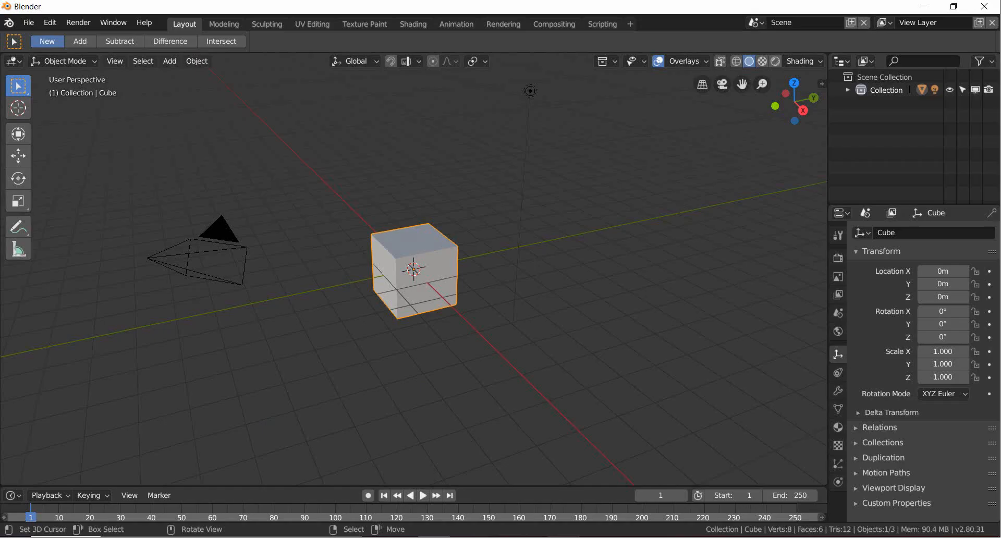
middle_click_drag(381, 199, 456, 215)
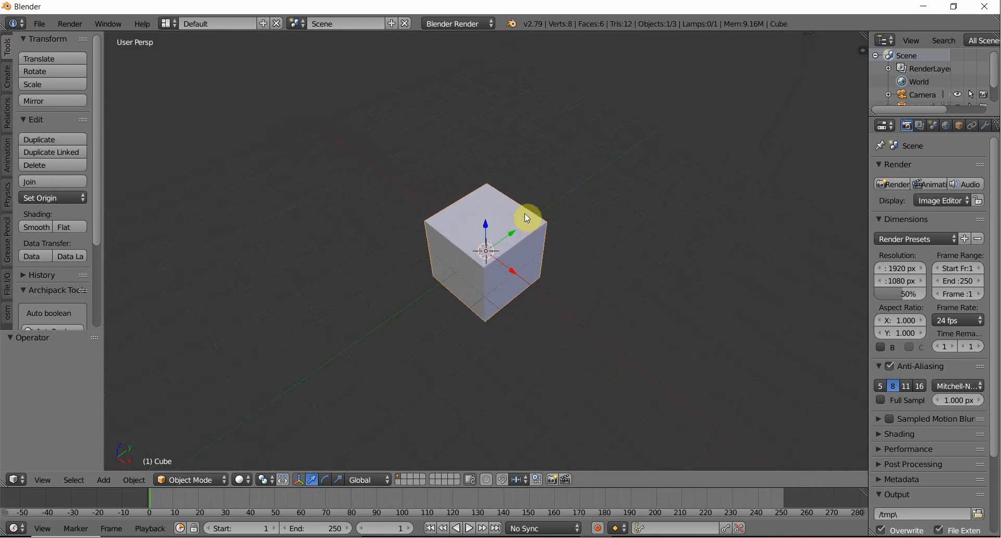
Orbit around the default cube and bring up Blender's splash screen.
scroll(524, 214, "up", 2)
middle_click_drag(469, 189, 547, 227)
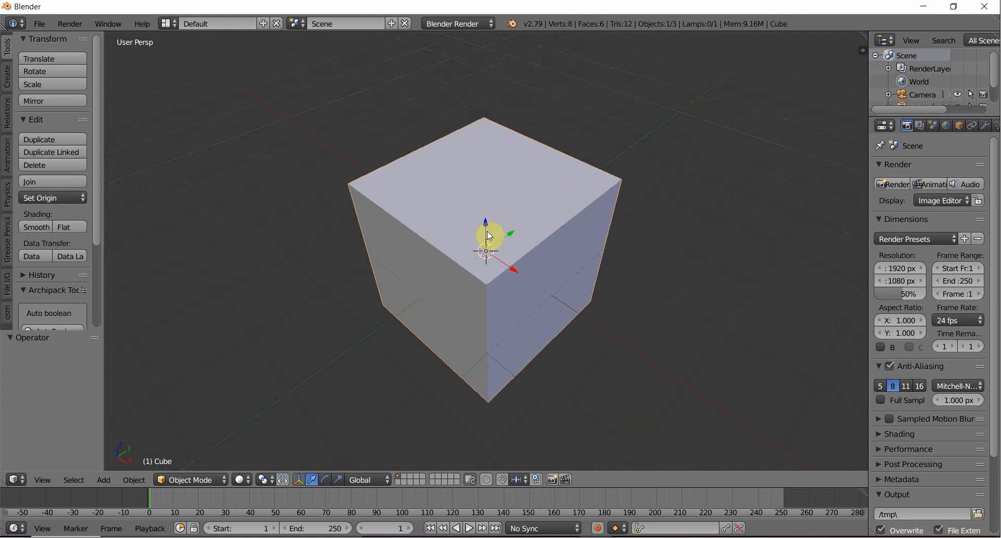
middle_click_drag(621, 159, 483, 169)
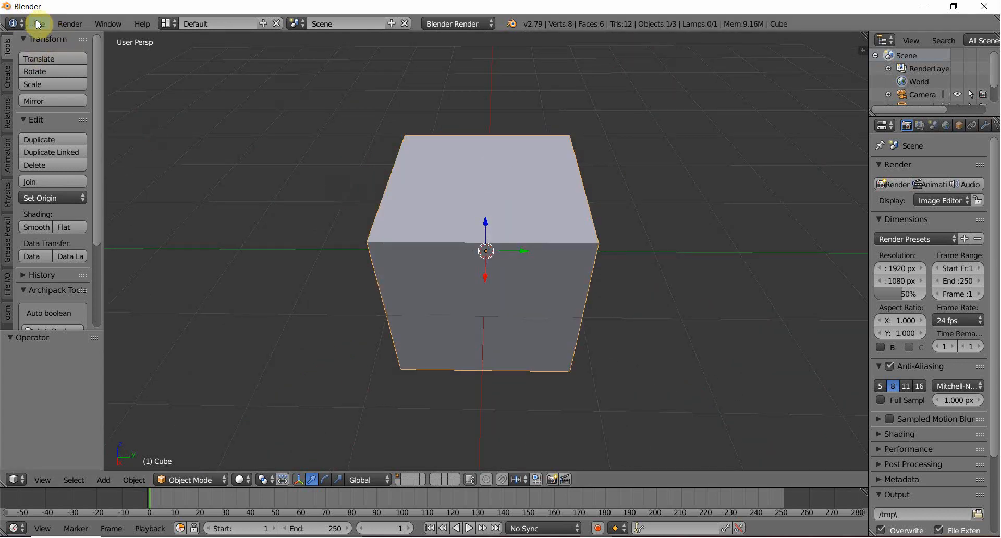
left_click(140, 24)
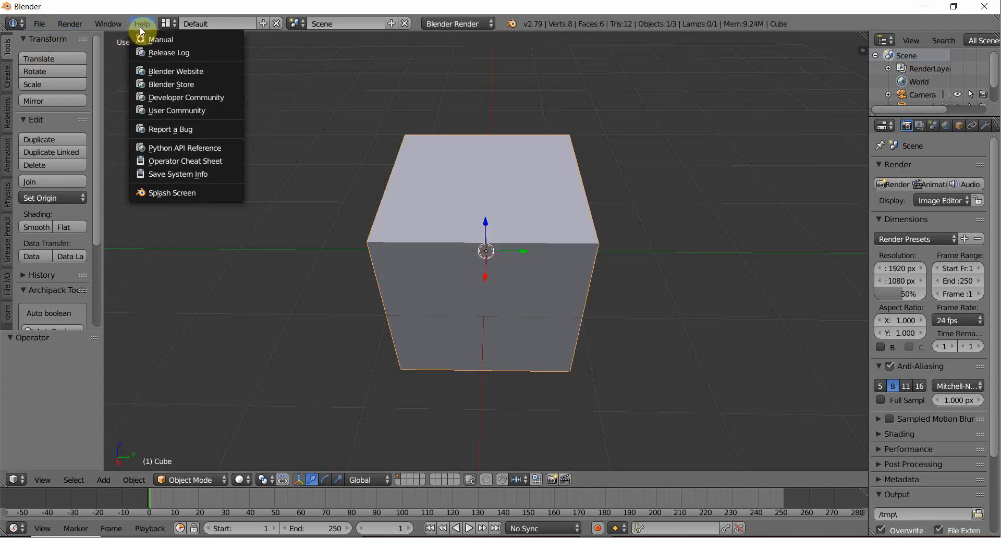
left_click(168, 193)
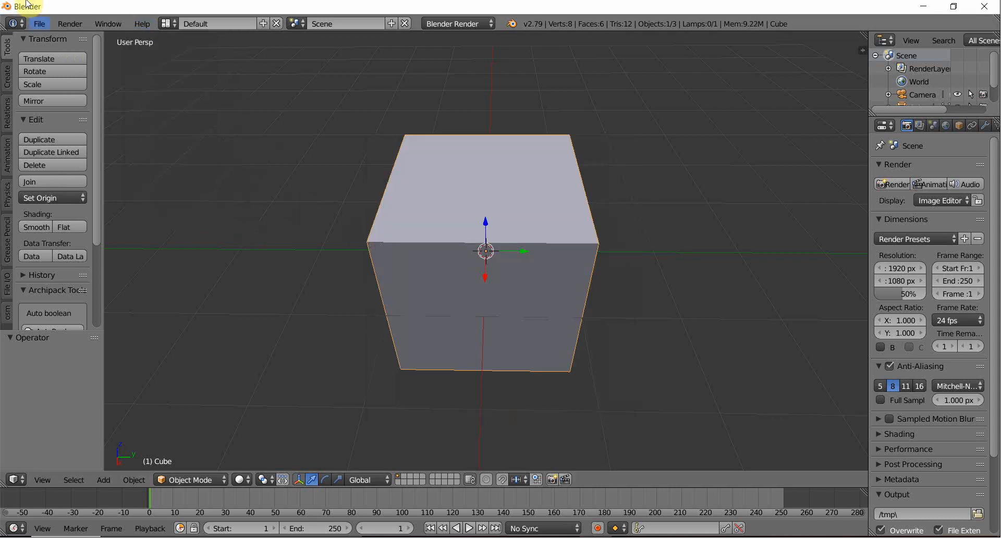
Show the blender-osm addon tools and delete the default cube from the scene.
left_click(9, 314)
left_click(7, 282)
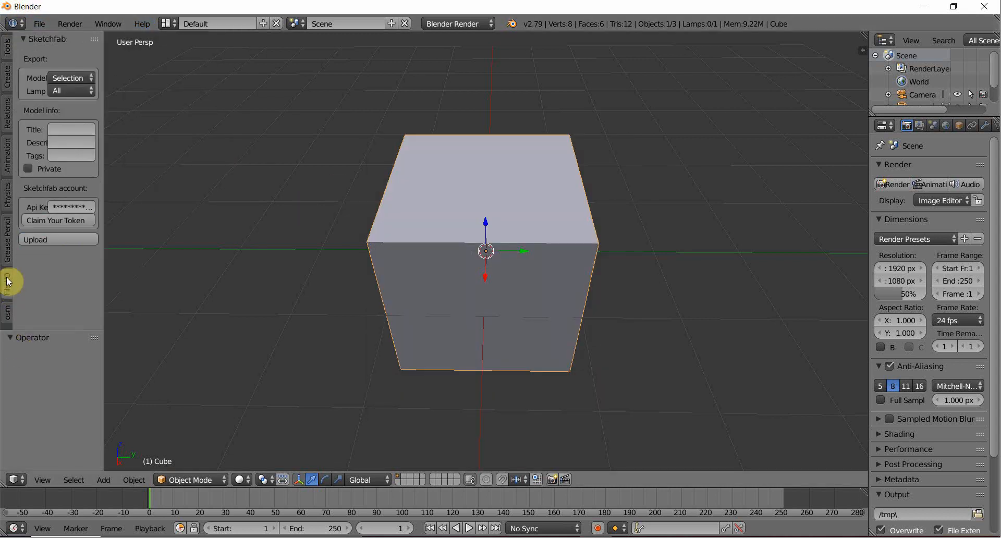
left_click(5, 321)
key("x")
left_click(376, 263)
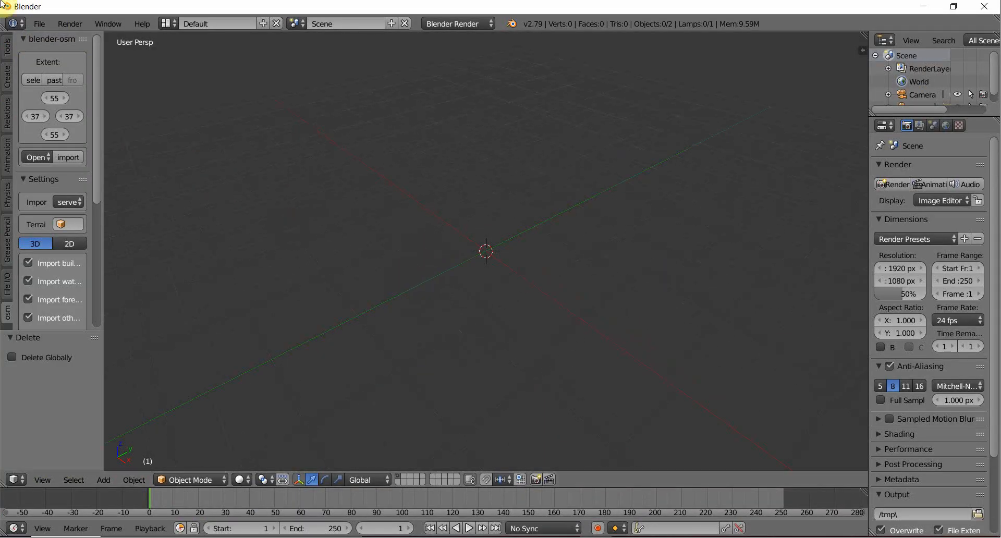
Review the blender-osm extent, import source and object type settings.
left_click_drag(95, 184, 117, 155)
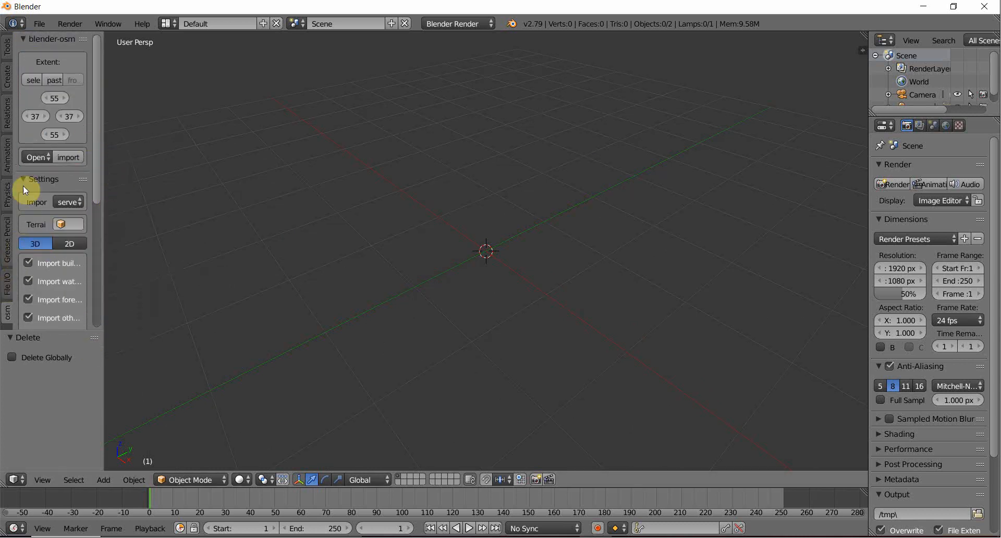
left_click(43, 157)
scroll(61, 180, "down", 2)
left_click(79, 161)
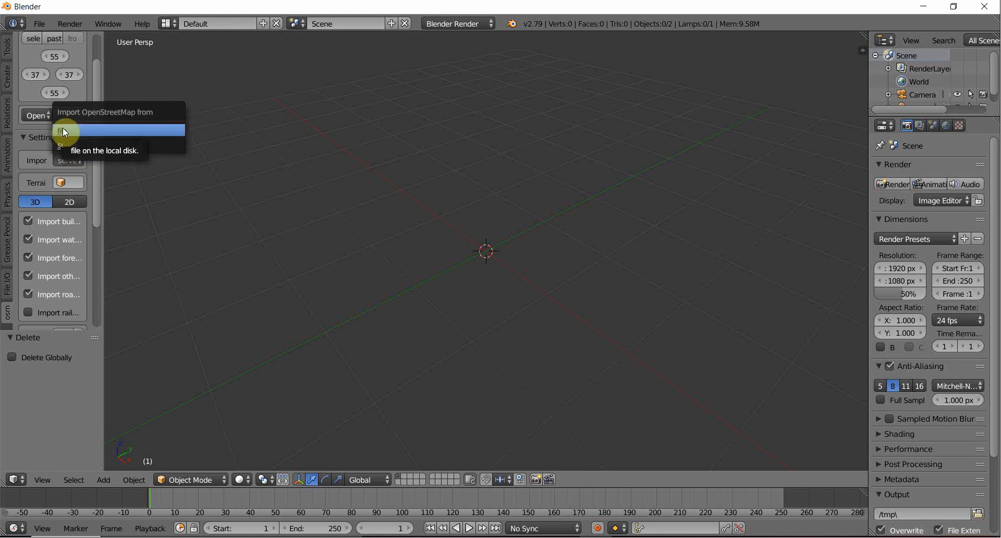
scroll(44, 197, "down", 2)
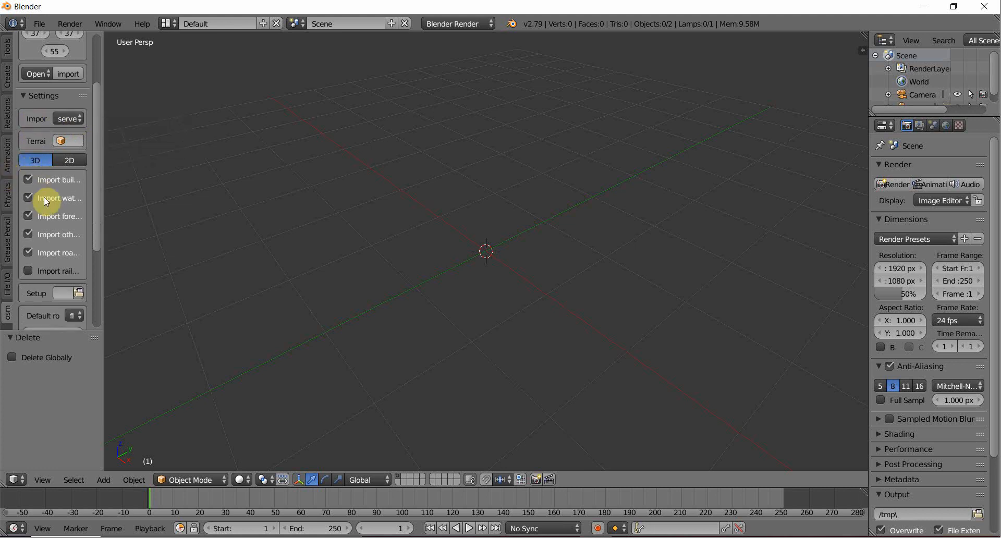
scroll(46, 202, "down", 4)
scroll(42, 280, "up", 4)
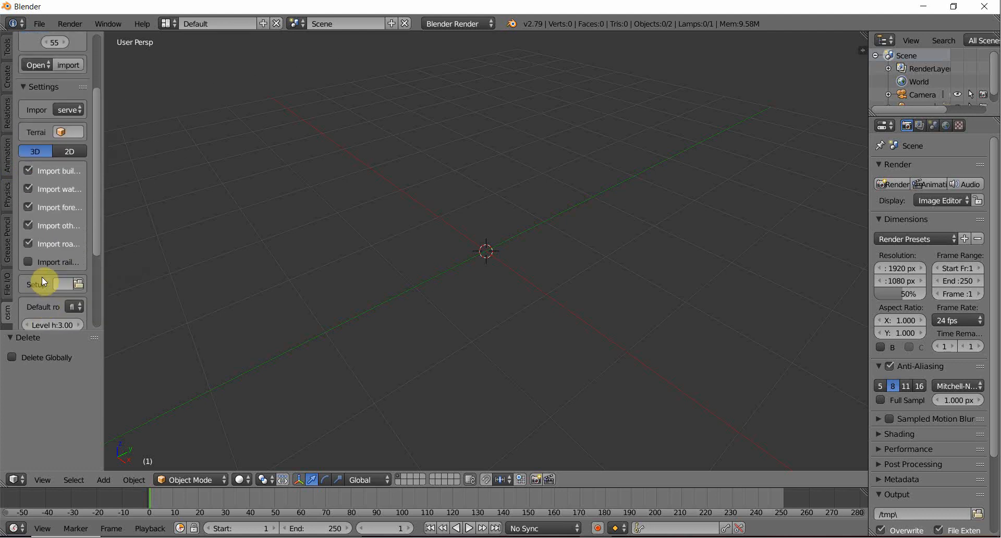
Set the OpenStreetMap import source to file and choose map (3).osm from the Desktop.
left_click(63, 109)
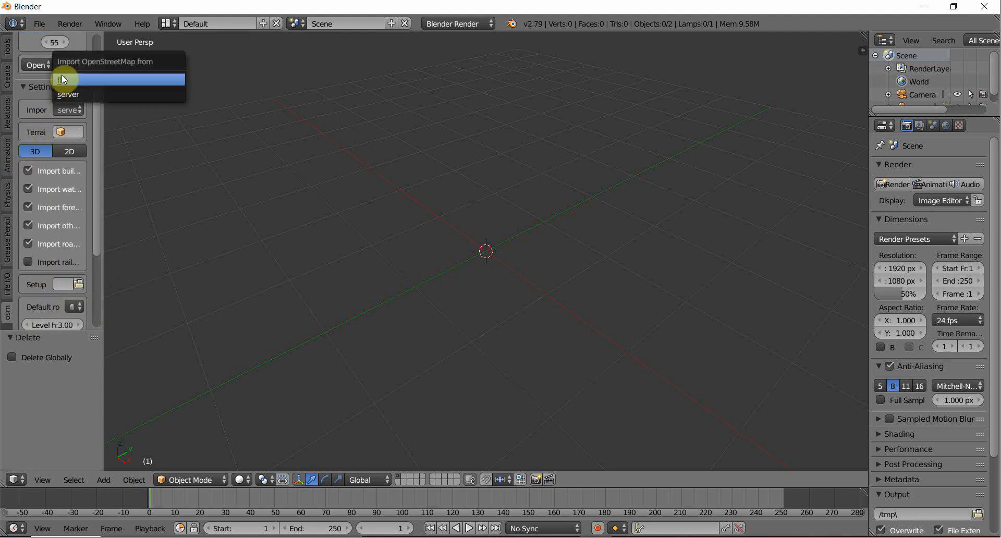
left_click(63, 79)
scroll(48, 139, "down", 3)
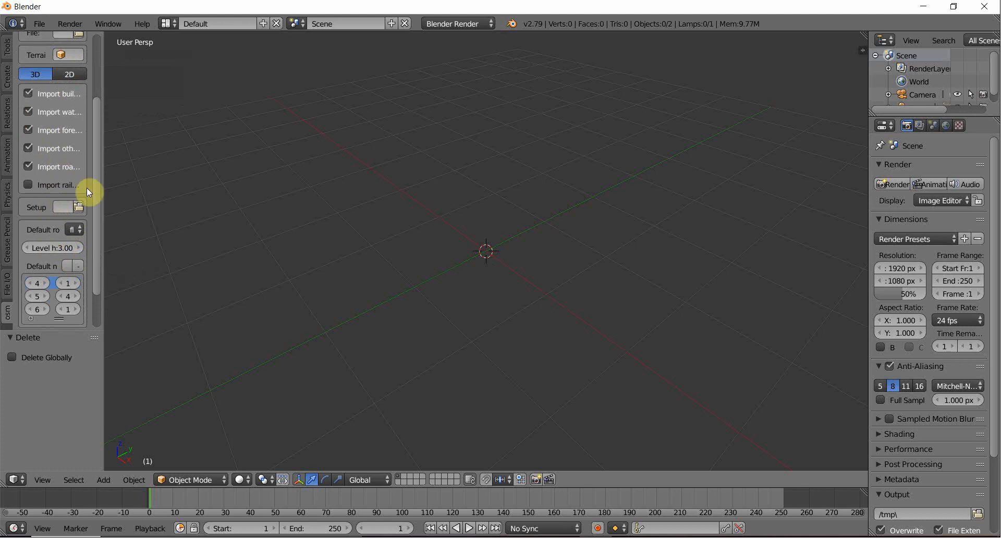
scroll(74, 209, "up", 4)
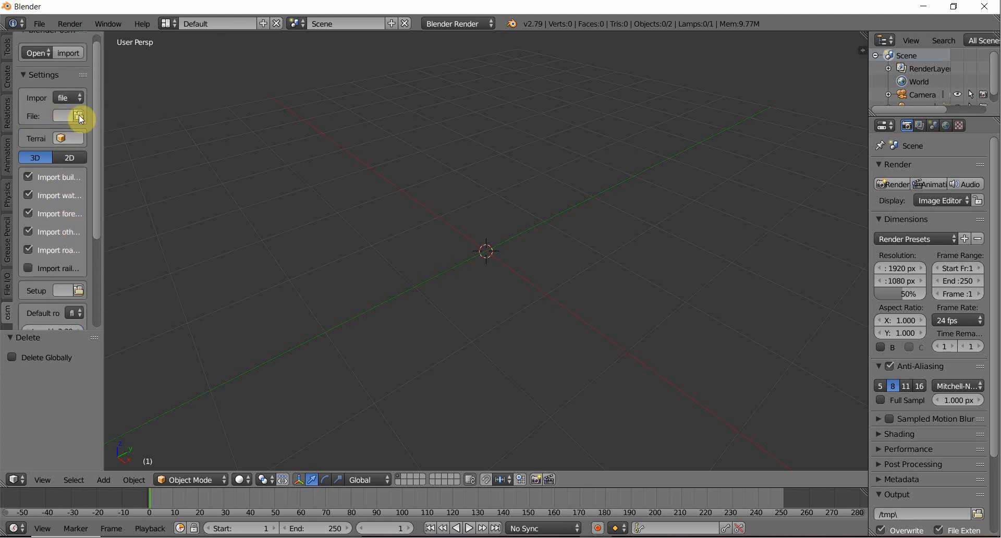
left_click(79, 115)
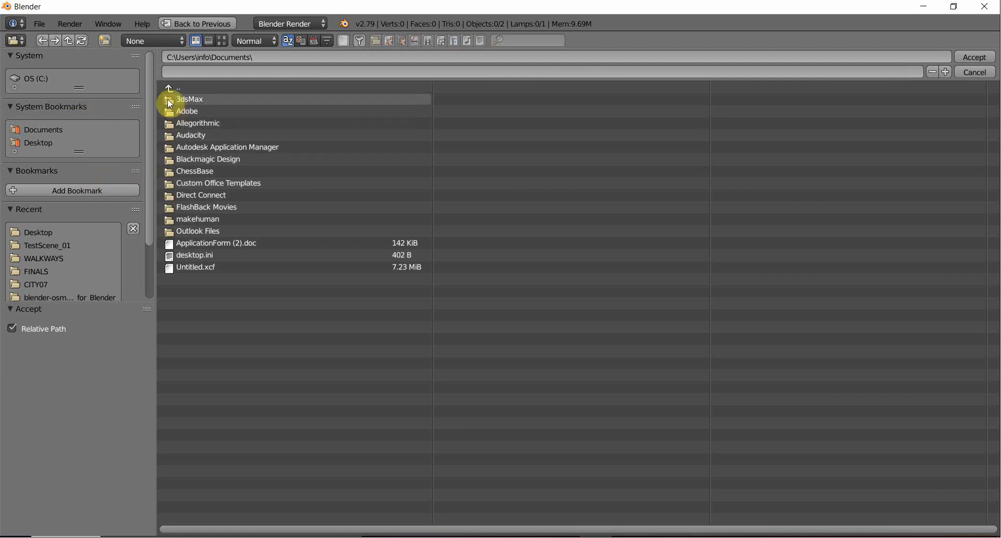
left_click(30, 142)
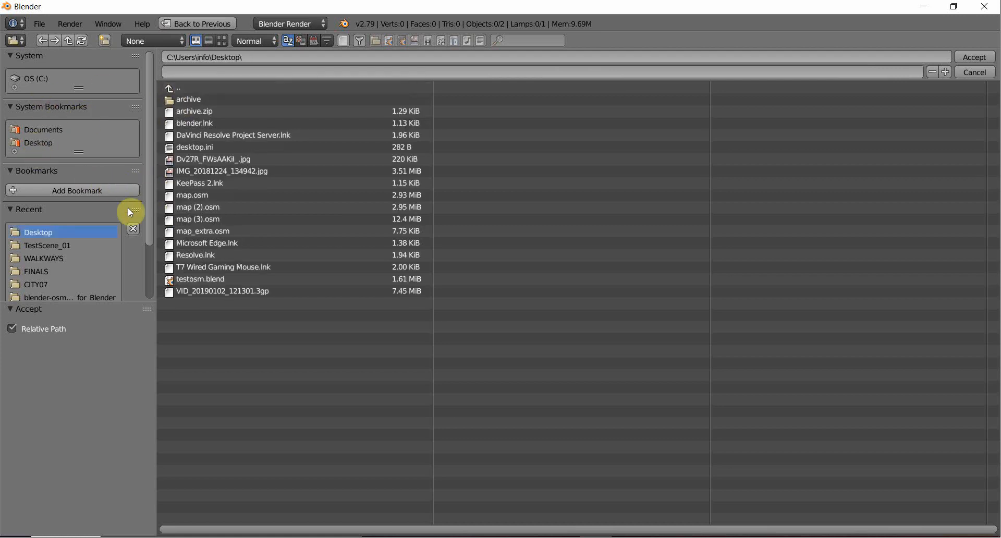
left_click(208, 218)
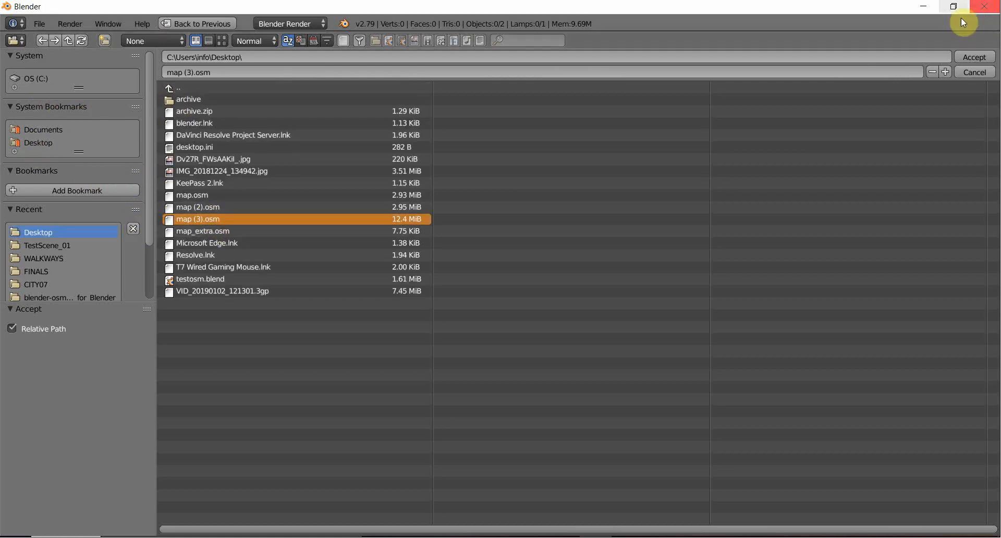
left_click(974, 57)
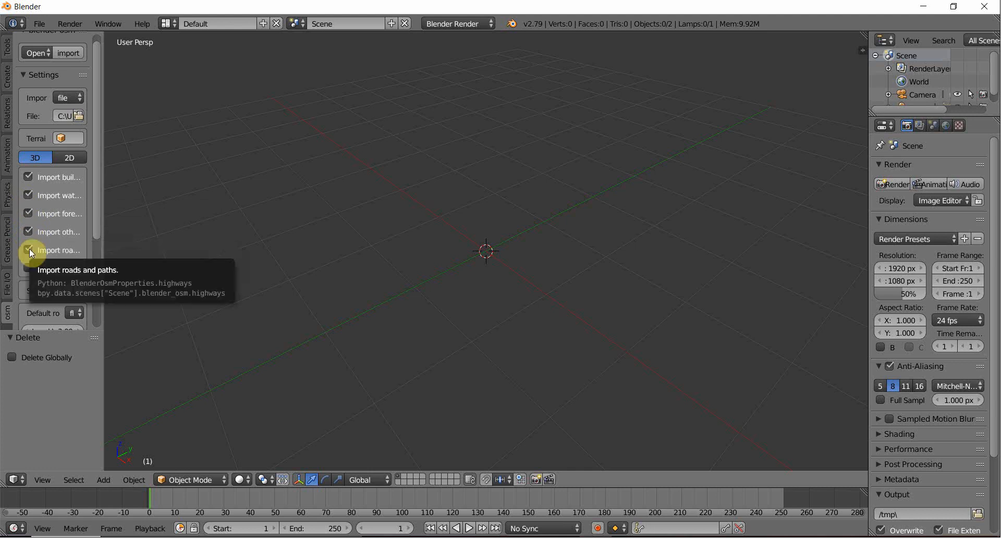
Turn off the water, forest and other vegetation options, then import the OSM buildings and roads.
left_click(27, 195)
left_click(28, 213)
left_click(27, 232)
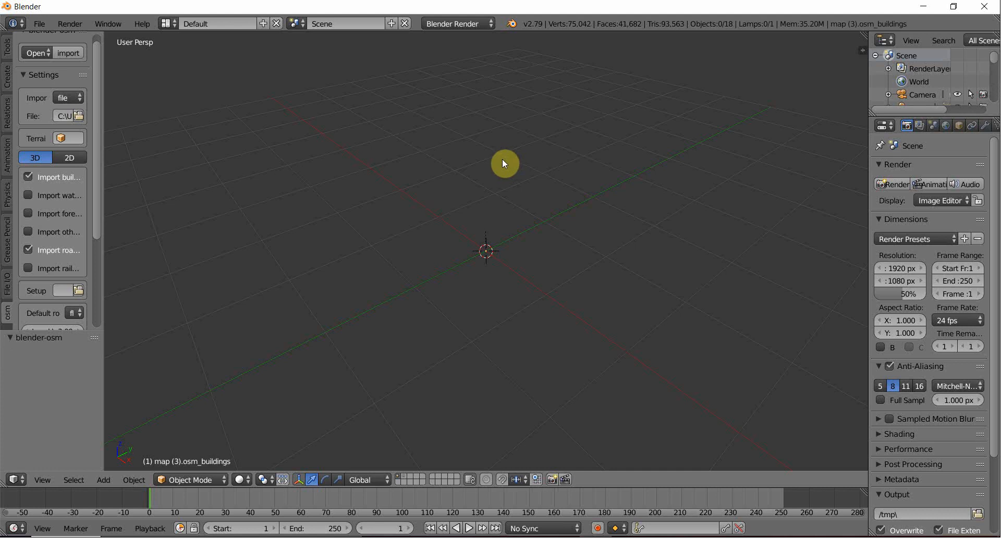
Select all objects in the scene and scale the imported city down to 0.198.
middle_click_drag(472, 160, 353, 170)
scroll(415, 174, "down", 10)
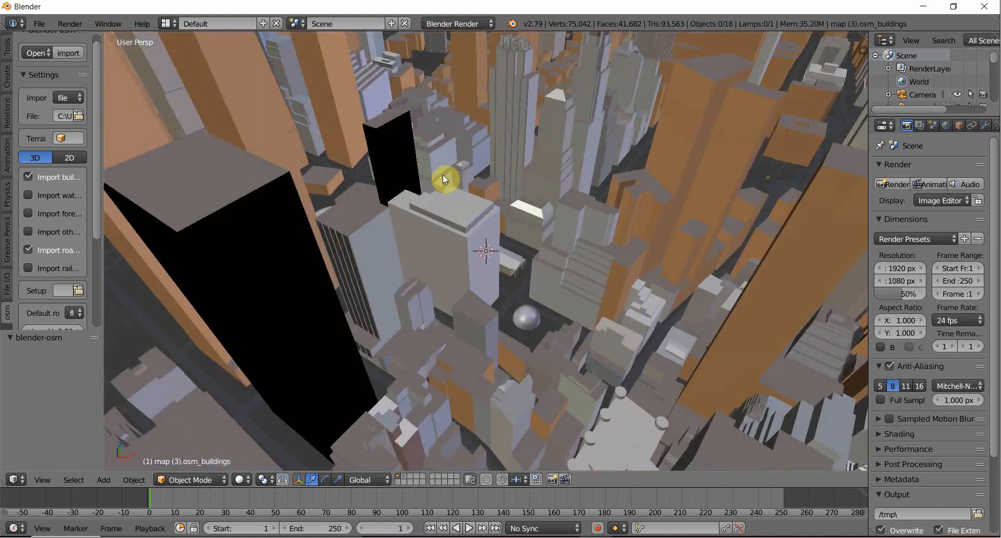
scroll(444, 179, "up", 5)
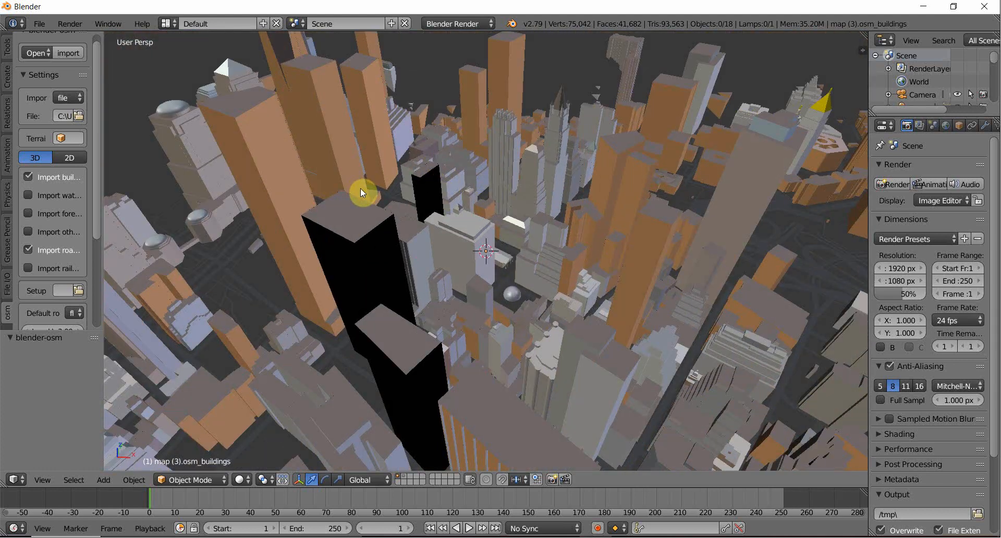
key("a")
key("s")
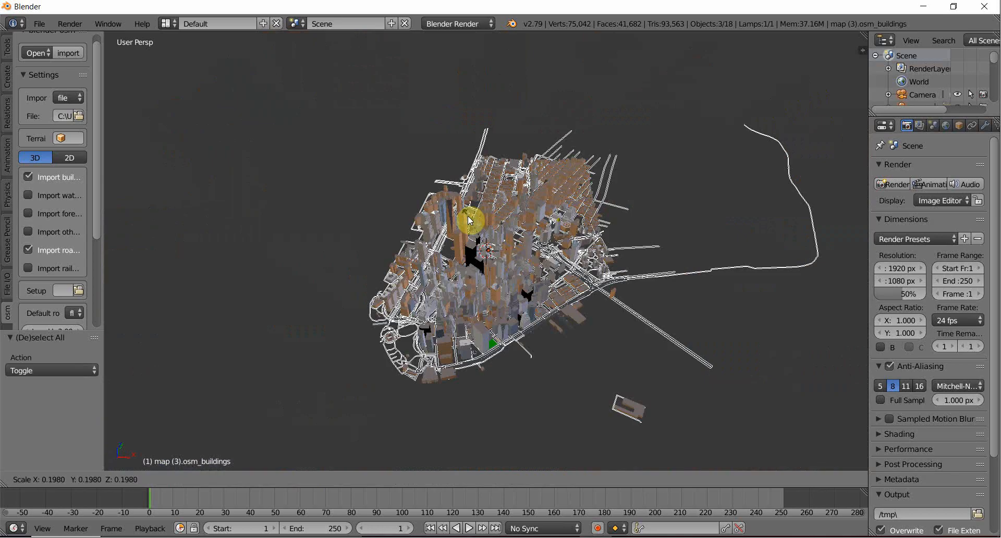
left_click(469, 222)
scroll(522, 217, "up", 4)
middle_click_drag(511, 216, 246, 359)
middle_click_drag(429, 284, 509, 362)
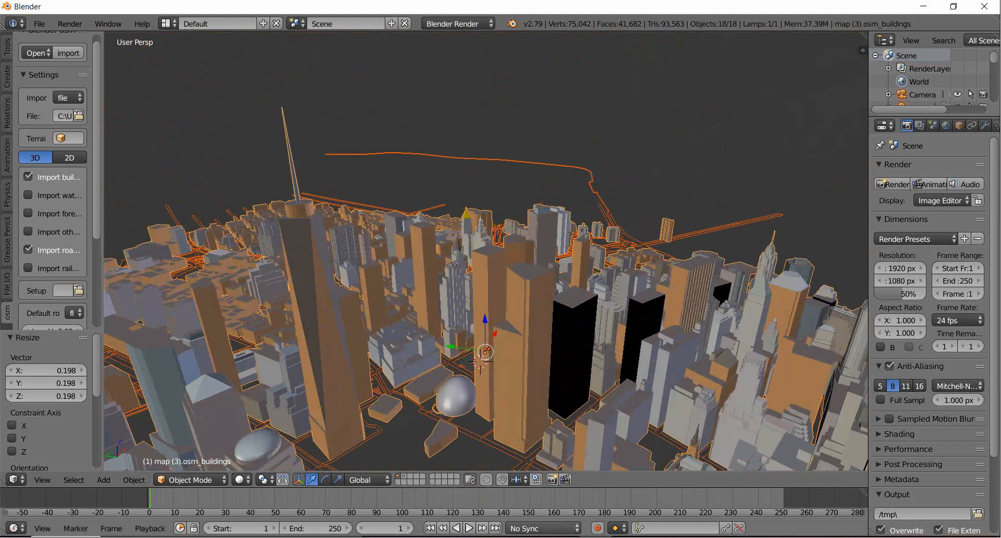
Switch to the OpenStreetMap export page in the browser and examine the Lower Manhattan streets up close.
key("alt+Tab")
left_click(526, 229)
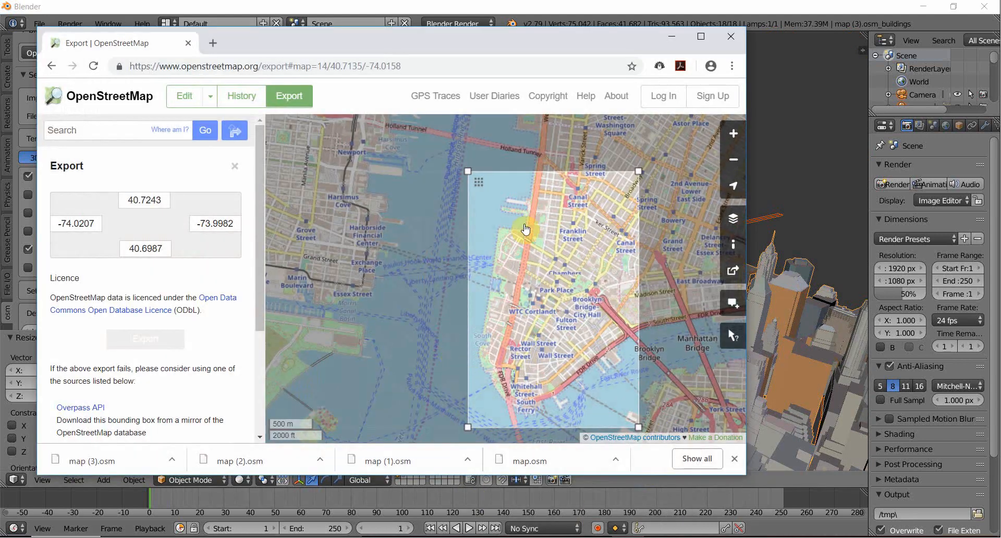
scroll(519, 275, "up", 2)
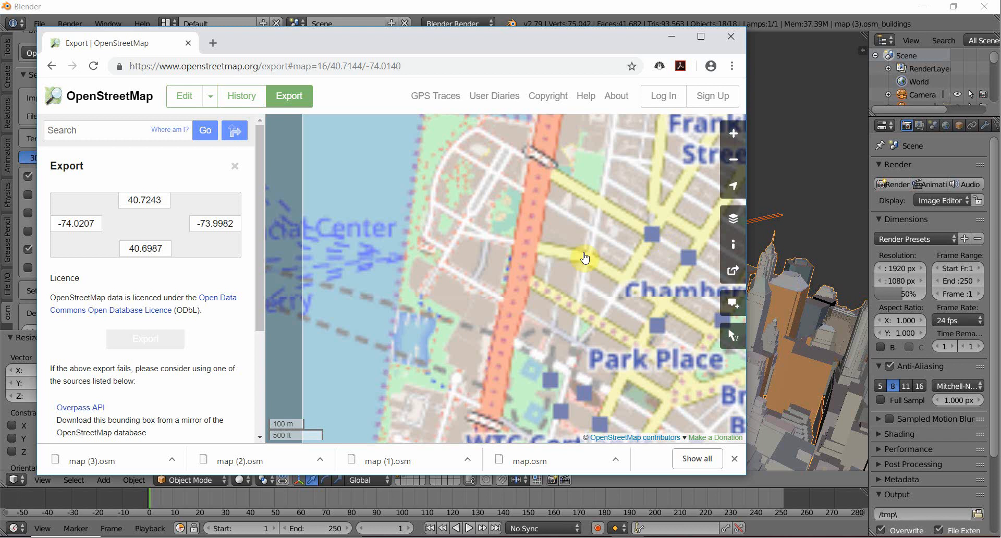
scroll(488, 279, "up", 1)
scroll(487, 292, "down", 2)
scroll(492, 352, "up", 2)
scroll(458, 343, "down", 3)
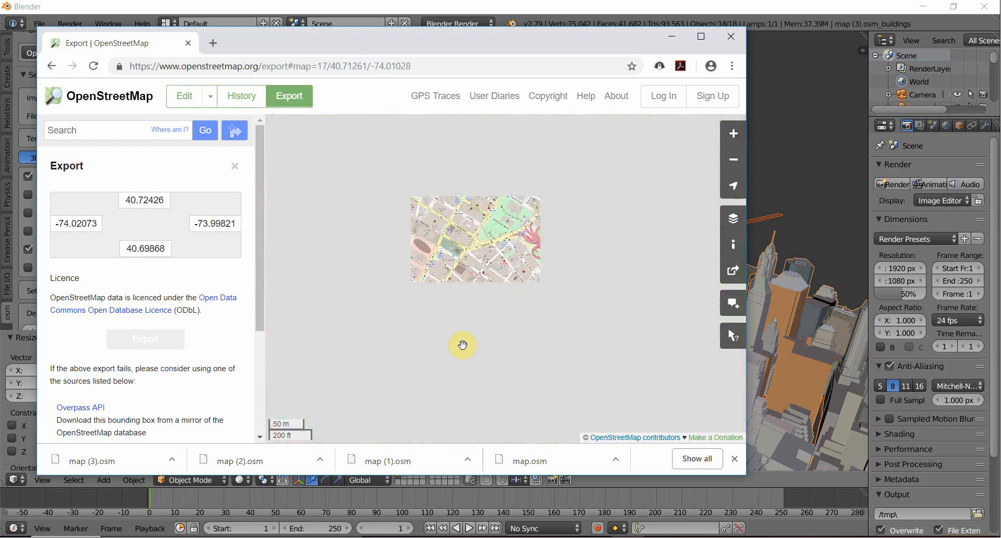
scroll(443, 276, "up", 2)
scroll(443, 276, "up", 1)
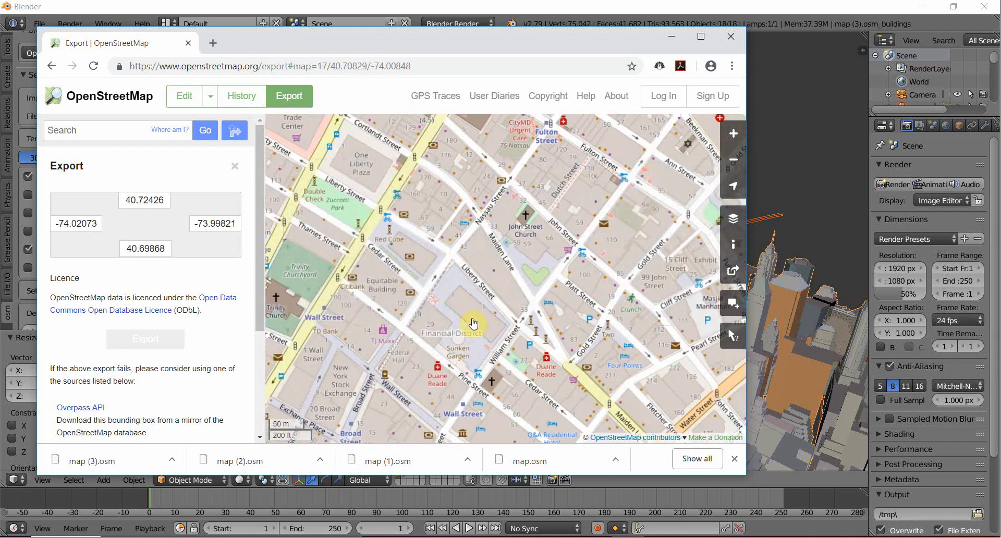
Return to Blender and rescale all selected objects by factors of 0.149, 0.215 and 8.183.
left_click(396, 7)
middle_click_drag(381, 182, 412, 241)
scroll(360, 338, "up", 2)
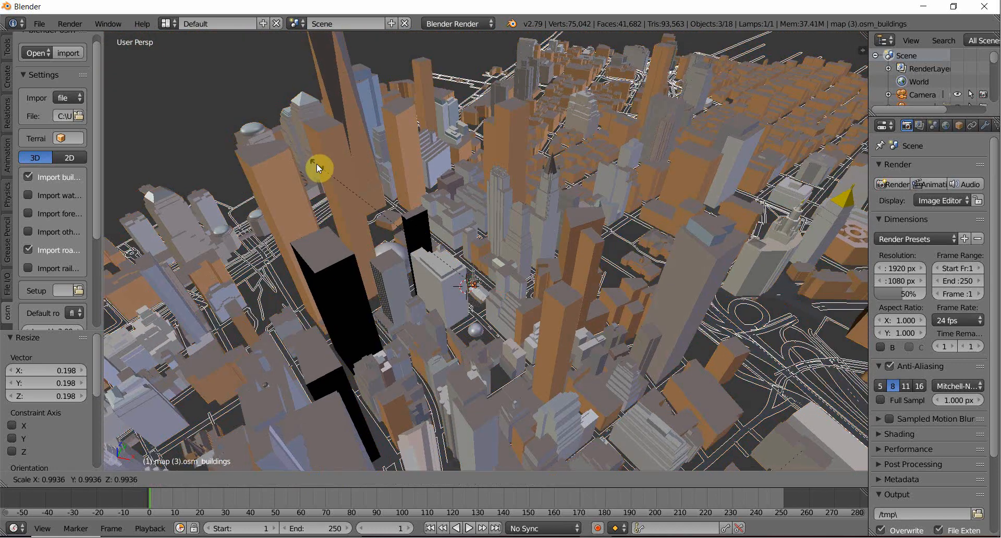
key("s")
left_click(452, 265)
key("s")
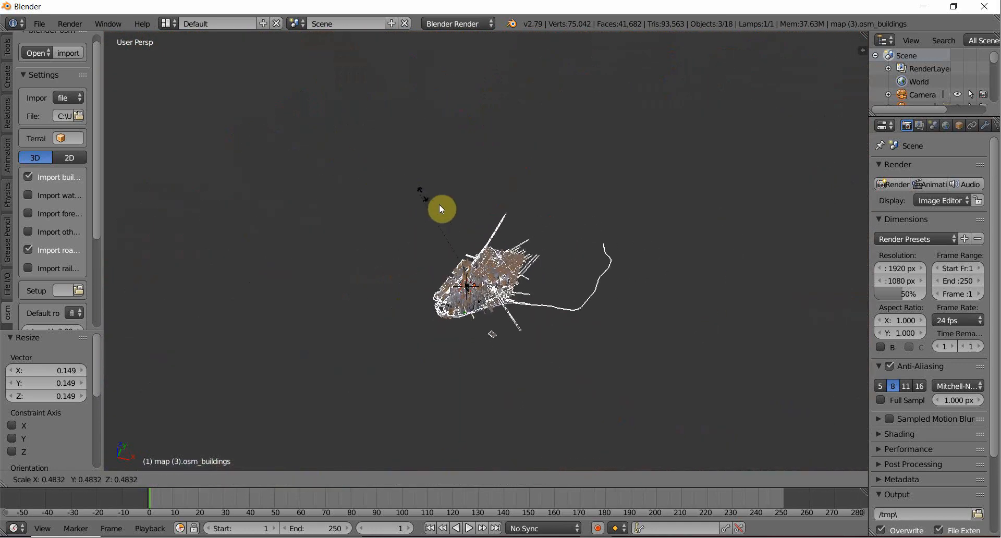
left_click(475, 256)
scroll(453, 333, "up", 2)
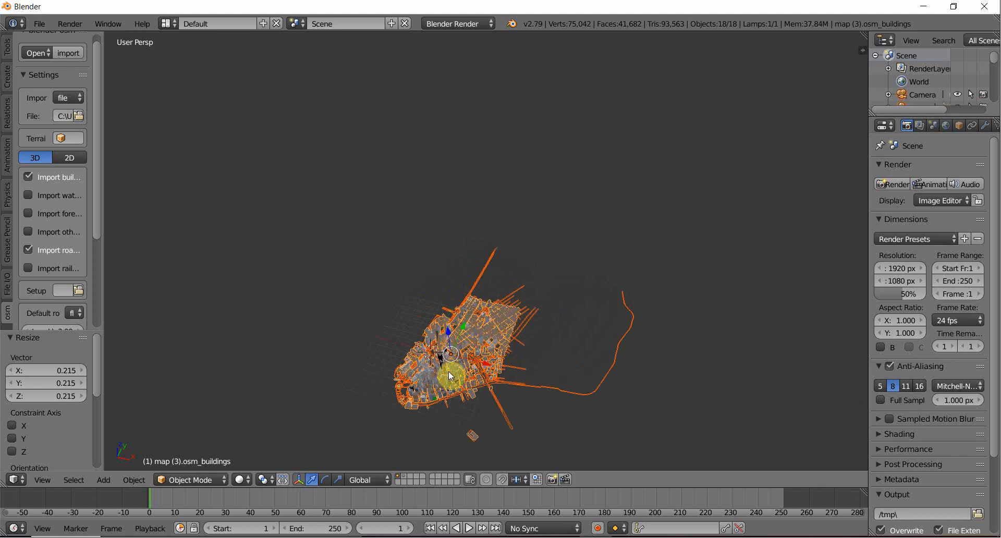
key("s")
left_click(451, 297)
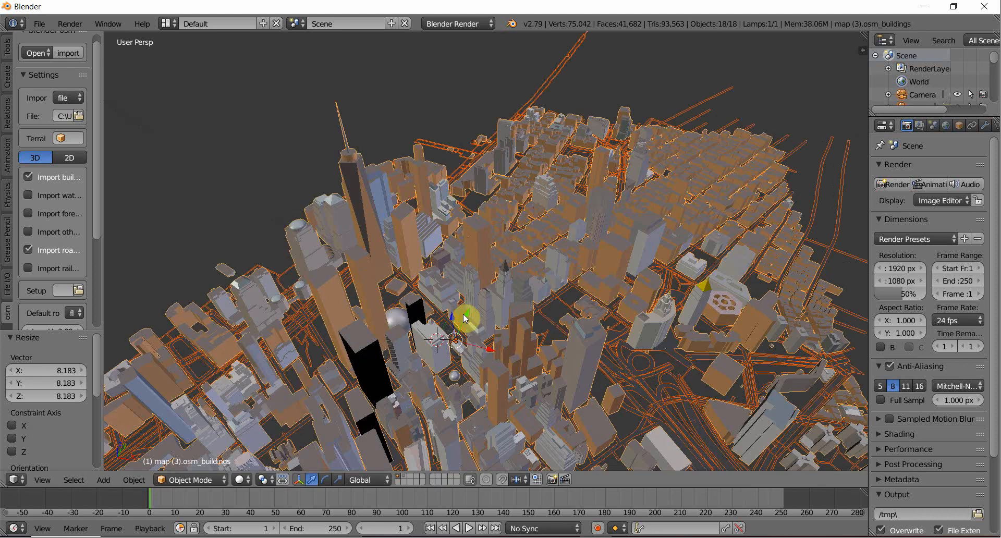
Examine the imported city skyline from a low side view and from above.
middle_click_drag(458, 286, 598, 292)
scroll(523, 277, "down", 5)
scroll(586, 276, "down", 4)
scroll(586, 275, "up", 2)
scroll(580, 289, "down", 1)
scroll(581, 290, "down", 2)
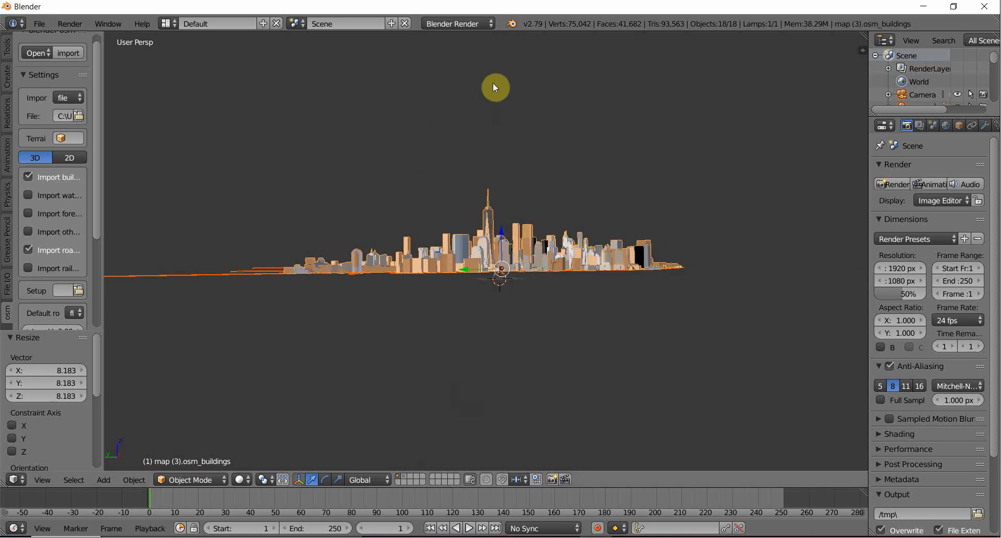
middle_click_drag(536, 200, 501, 297)
scroll(474, 290, "up", 5)
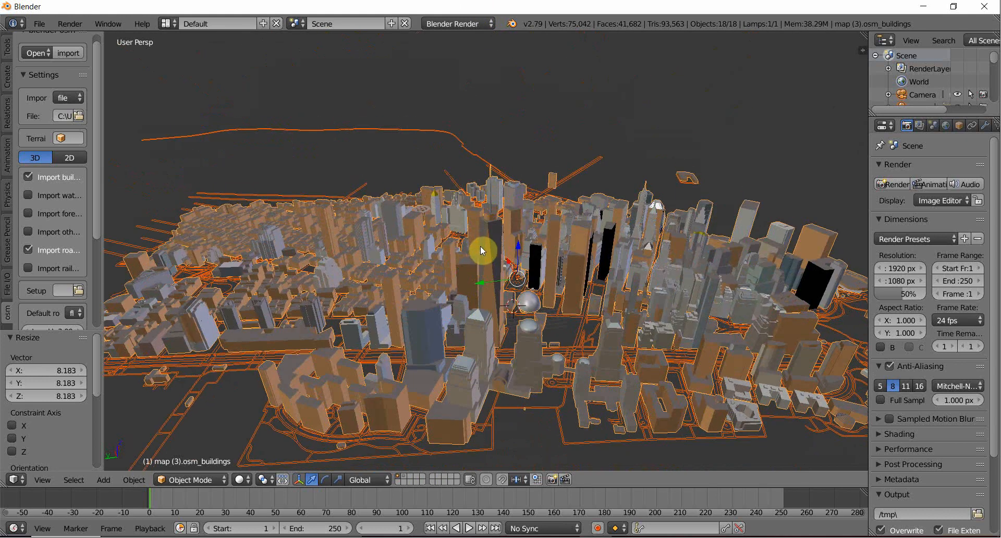
Select the buildings mesh, enter Edit Mode, box-select the spire of the tallest tower and delete its vertices.
right_click(486, 245)
middle_click_drag(487, 245, 412, 201)
right_click(408, 198)
key("Tab")
key("b")
left_click_drag(324, 105, 412, 205)
key("x")
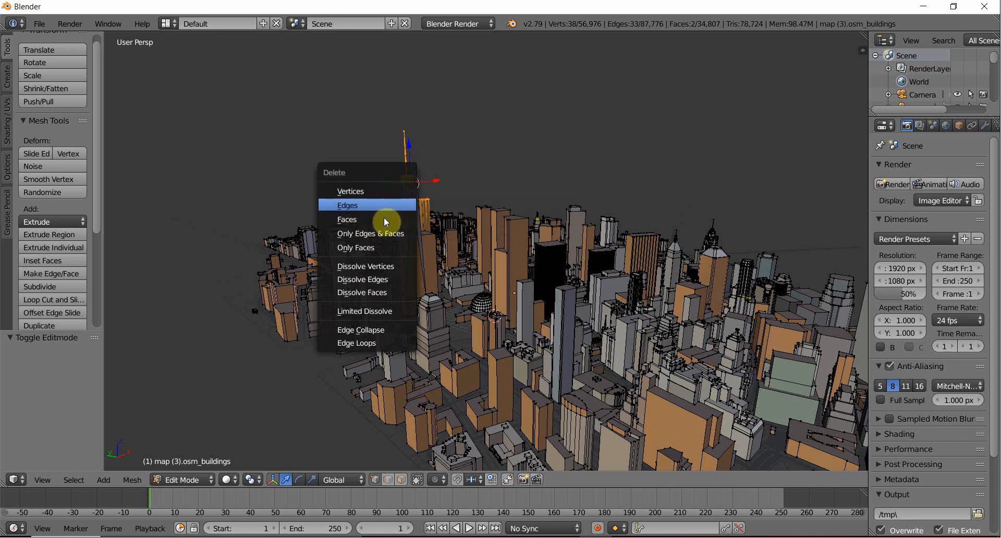
left_click(368, 190)
Box-select the small structures remaining on the roof of the tallest tower and delete their vertices.
middle_click_drag(402, 272, 425, 237)
scroll(439, 162, "up", 2)
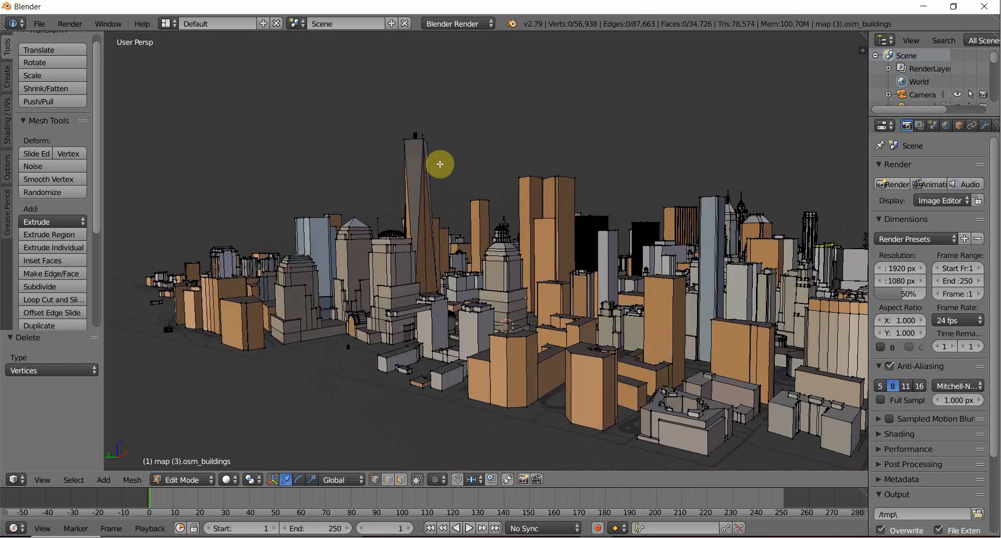
key("b")
left_click_drag(430, 165, 431, 166)
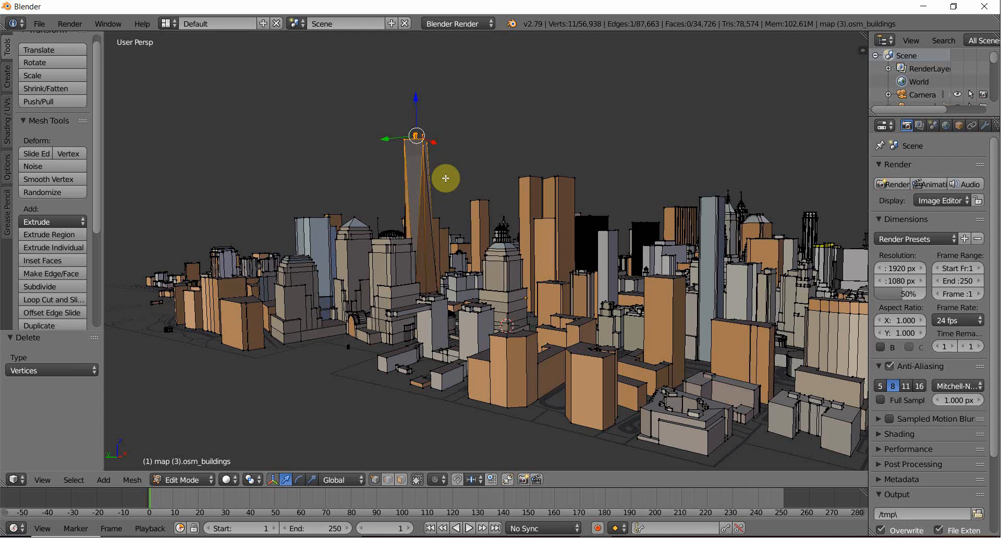
key("x")
left_click(446, 180)
middle_click_drag(446, 180, 460, 201)
middle_click_drag(332, 167, 313, 253)
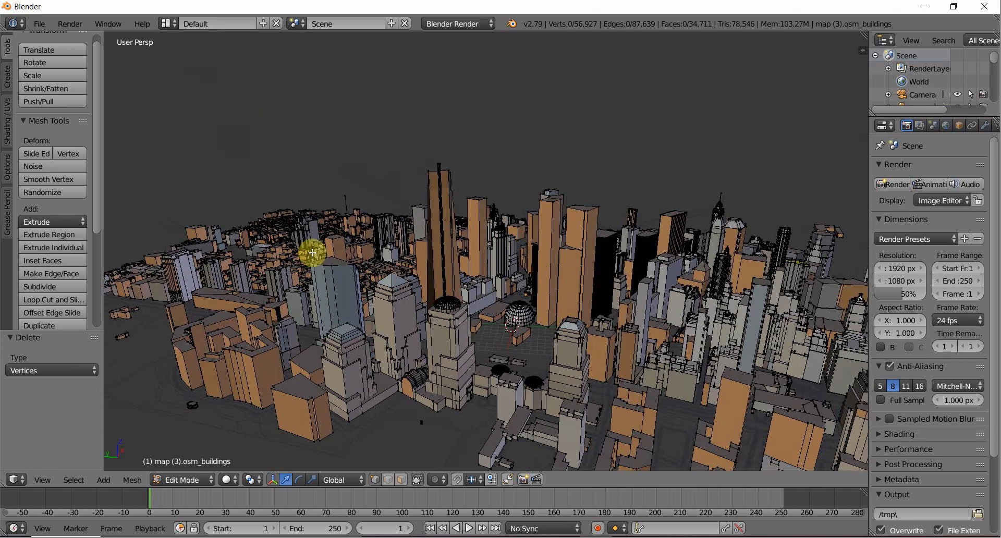
Switch to face selection, then box-select the tallest tower's upper faces in two passes and delete their vertices each time.
left_click(402, 481)
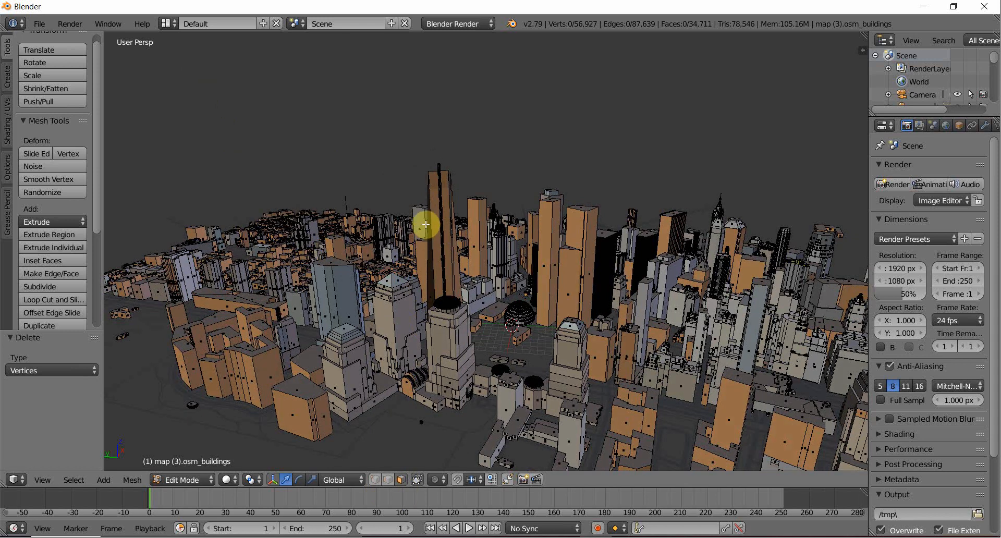
middle_click_drag(426, 225, 414, 199)
left_click_drag(385, 130, 501, 222)
key("x")
left_click(497, 228)
key("b")
left_click_drag(398, 123, 490, 251)
key("x")
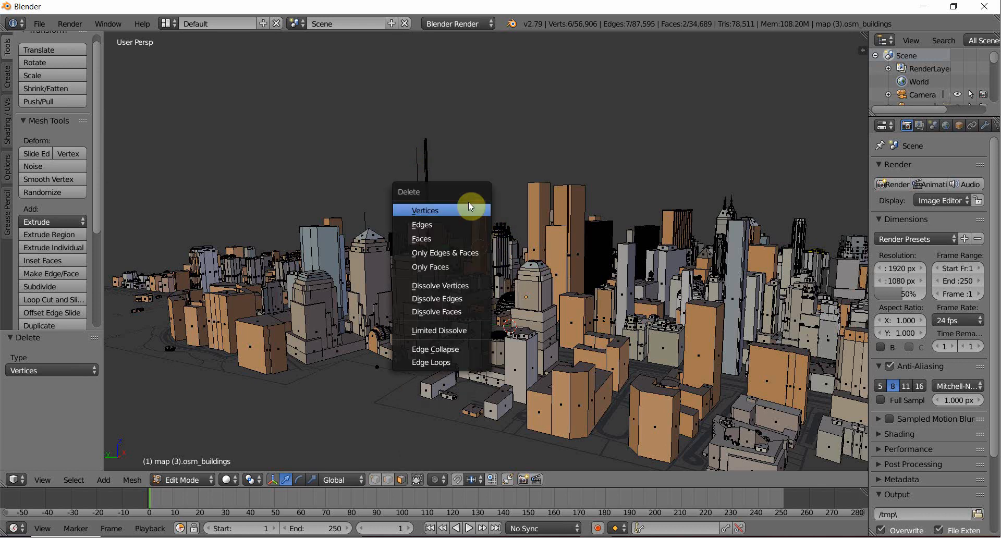
left_click(471, 206)
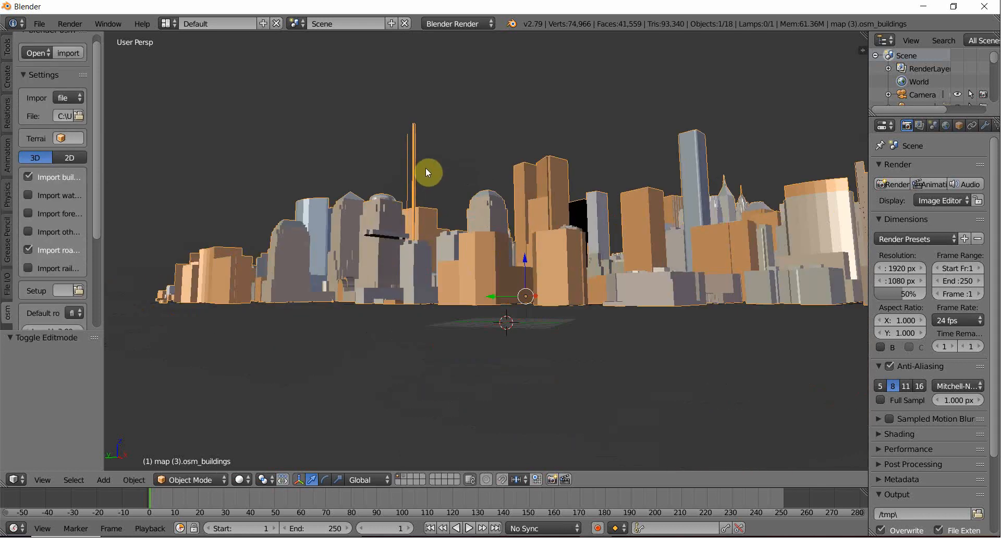
Select all objects in Object Mode and scale them along the Z axis by a factor of 0.301.
middle_click_drag(426, 167, 595, 249)
scroll(506, 249, "down", 8)
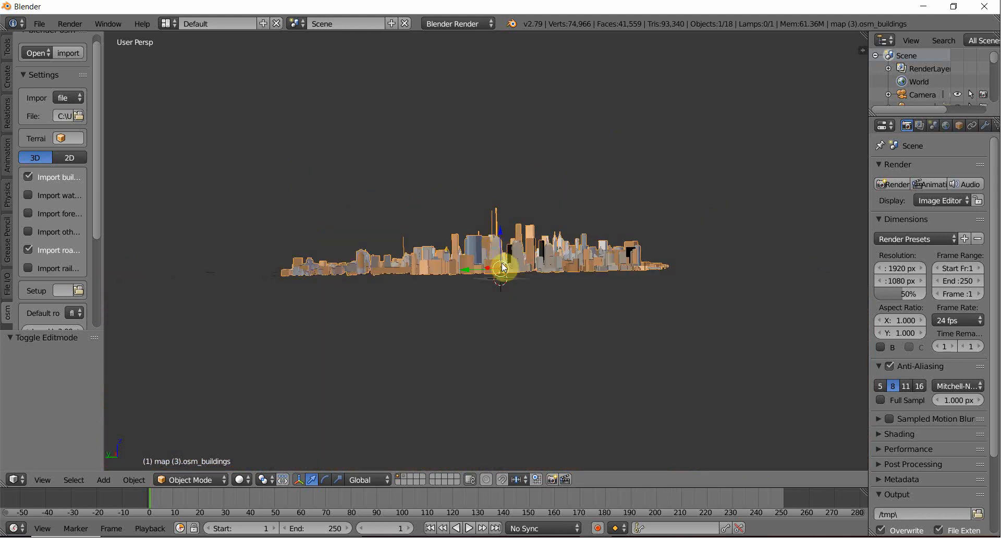
key("a")
key("a")
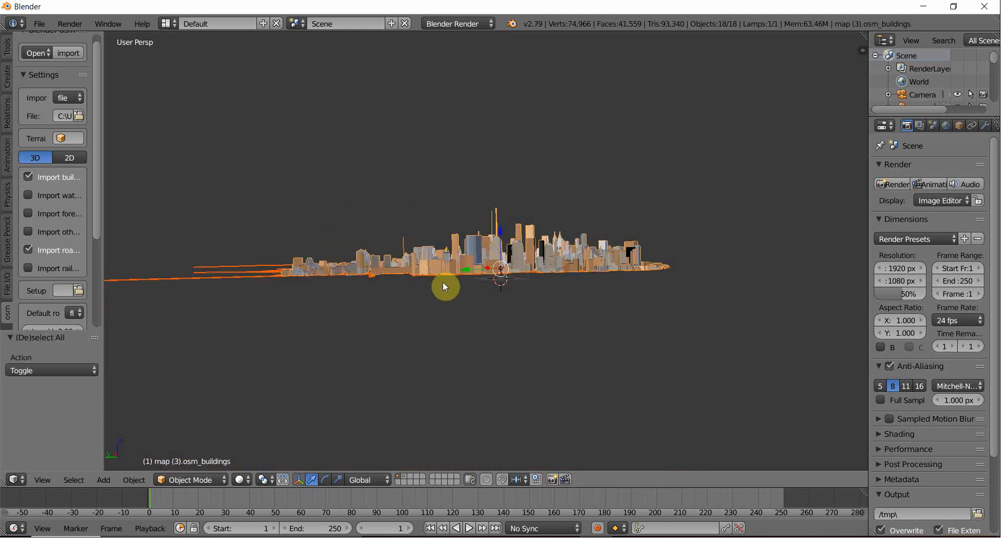
key("s")
key("z")
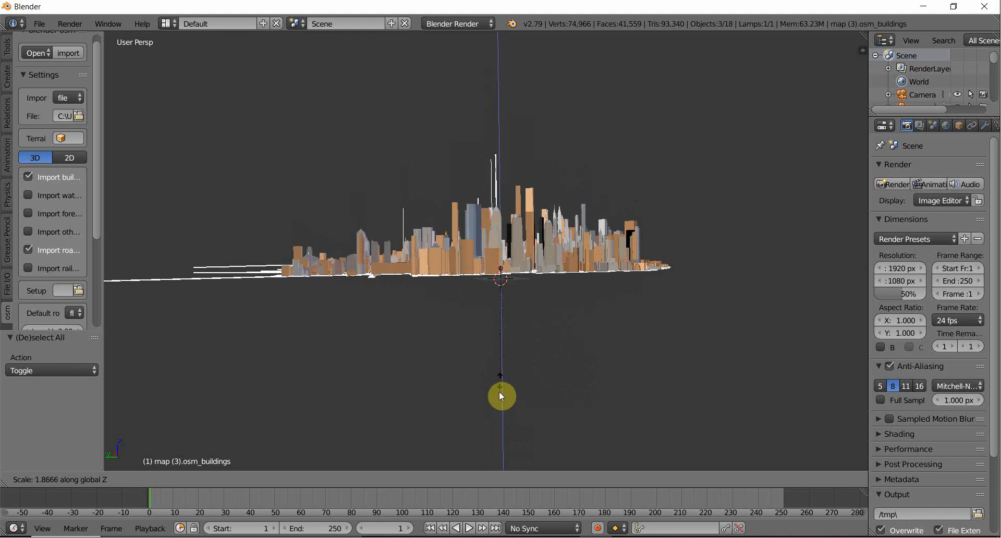
left_click(502, 285)
scroll(506, 287, "up", 3)
middle_click_drag(515, 279, 481, 304)
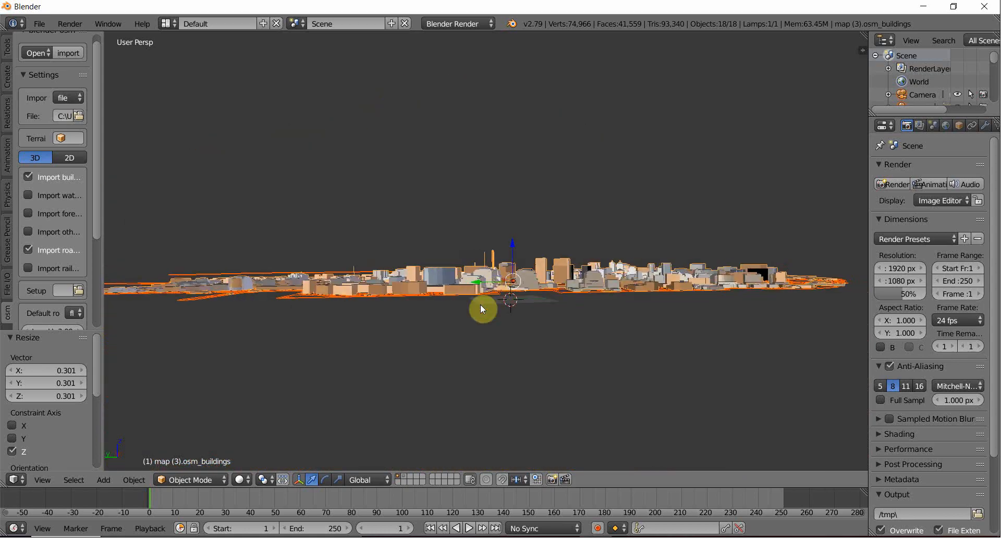
Stretch all selected objects along the Z axis by a factor of 60.884 and inspect the elongated buildings.
key("s")
key("z")
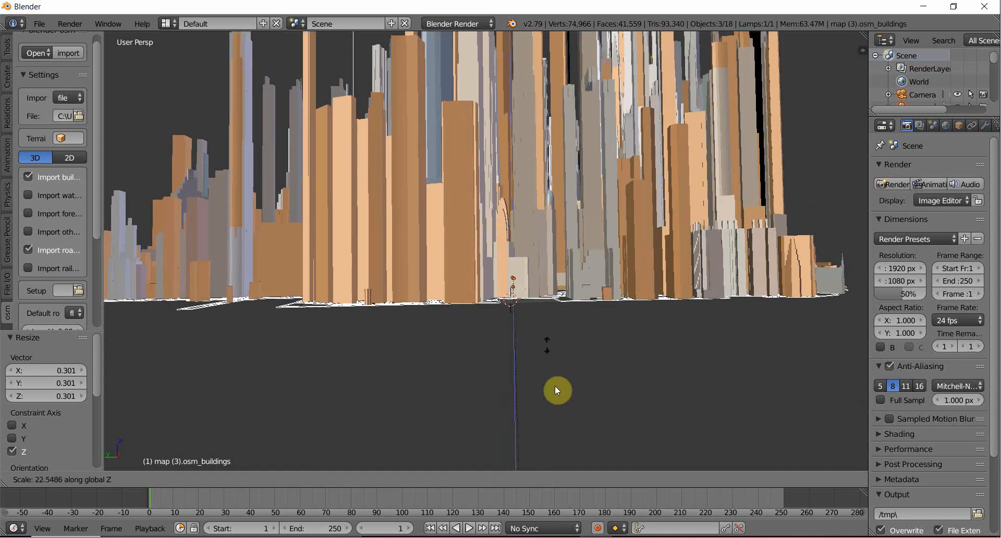
left_click(561, 140)
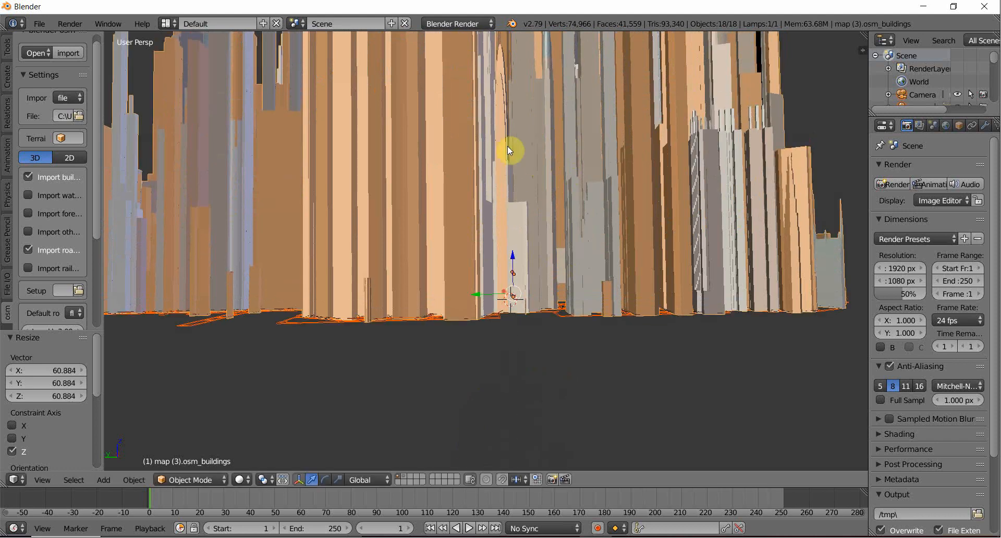
scroll(537, 164, "down", 8)
scroll(462, 337, "up", 10)
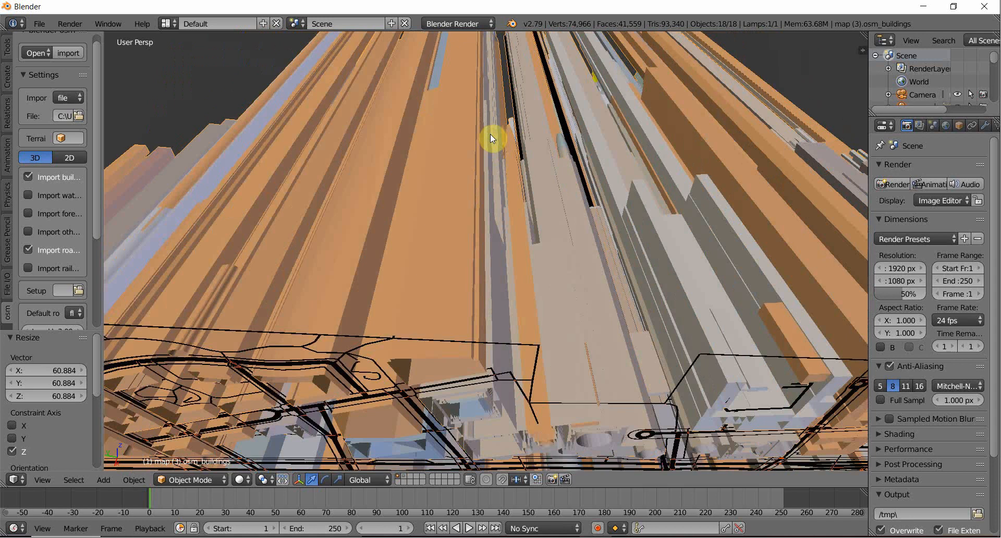
mouse_move(490, 133)
middle_mouse_down()
mouse_move(475, 184)
mouse_move(467, 140)
mouse_move(483, 137)
middle_mouse_up()
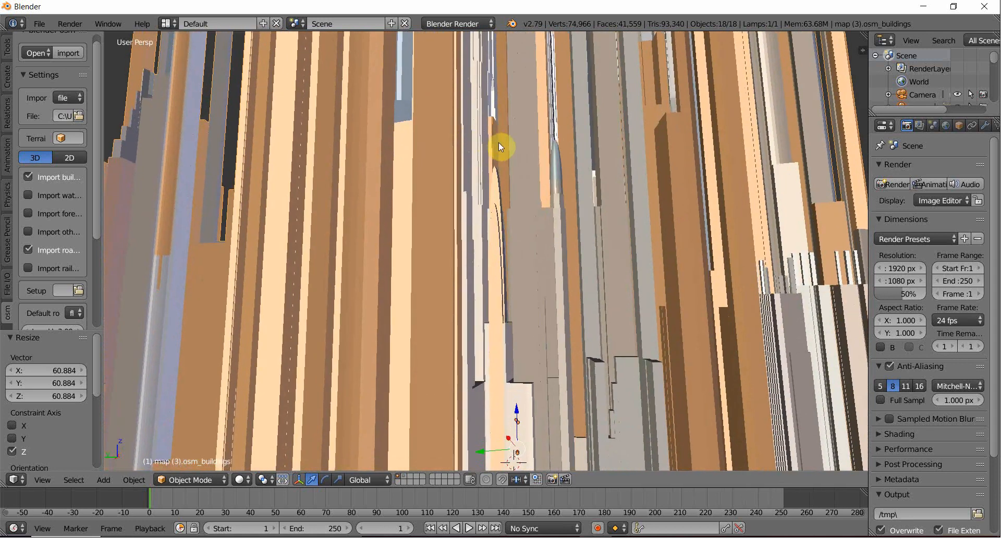
Shrink all objects along the Z axis to a realistic skyline height, finishing with a scale factor of 0.585.
scroll(504, 150, "down", 6)
key("s")
key("z")
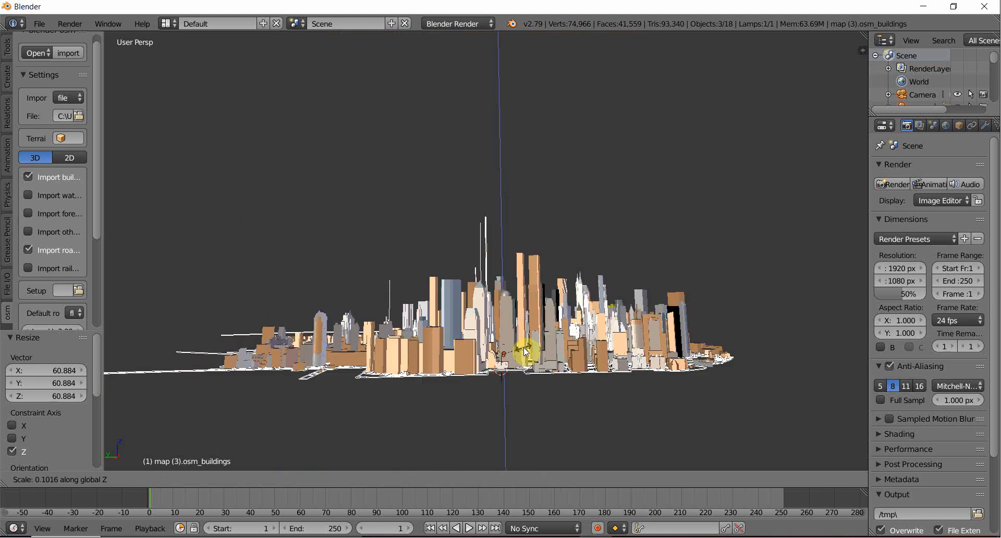
key("Escape")
key("a")
key("s")
key("z")
left_click(475, 290)
middle_click_drag(474, 290, 465, 329)
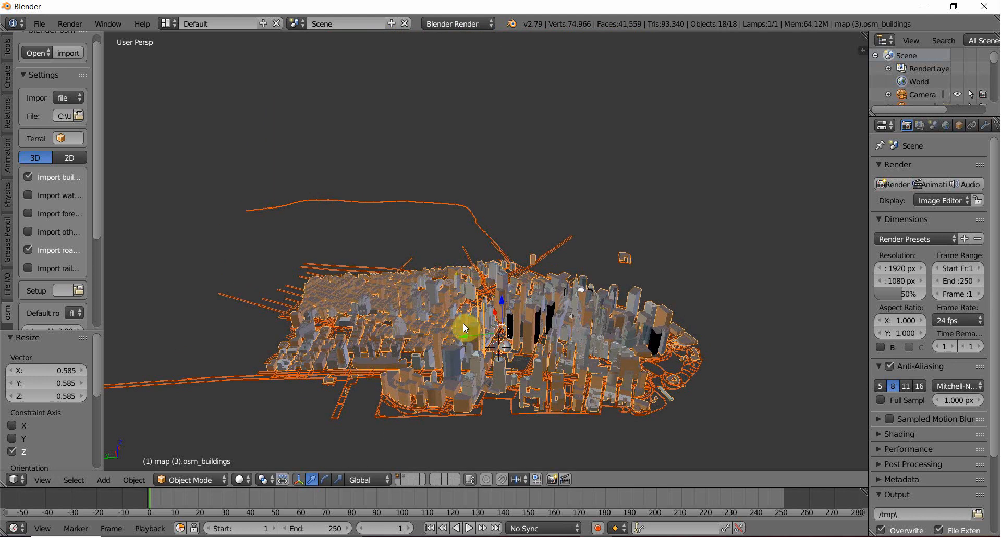
Save the scene to the Desktop as NYC.blend.
left_click(45, 22)
left_click(85, 137)
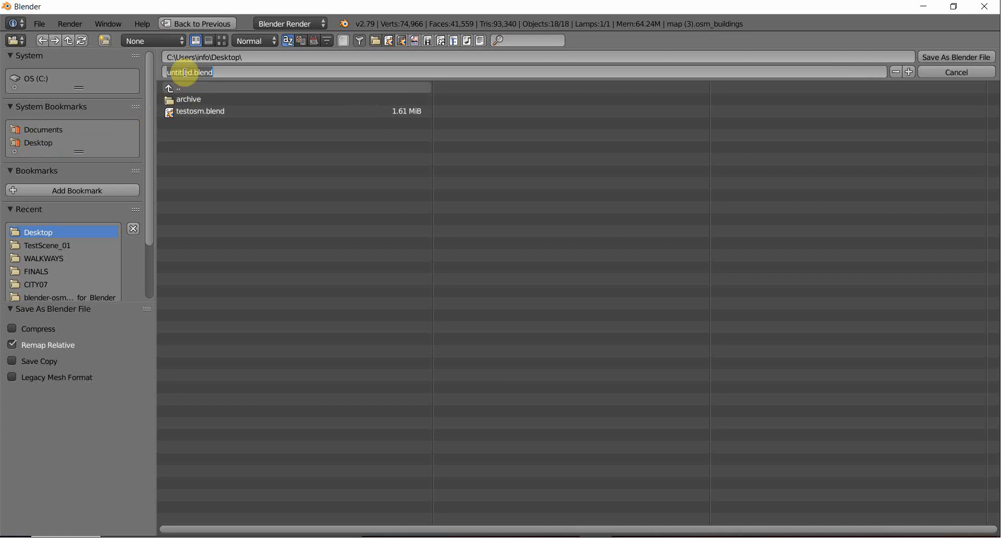
type("NYC")
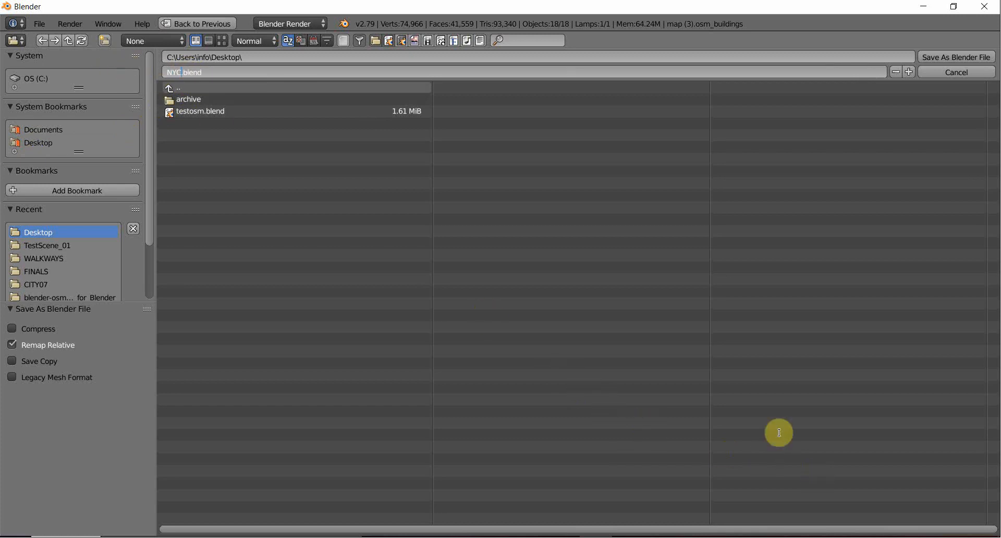
left_click(952, 58)
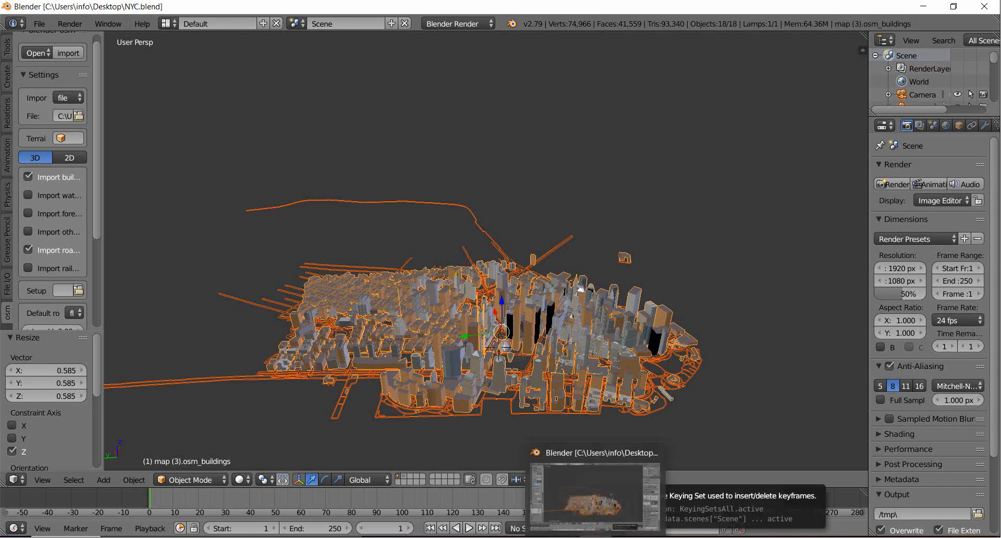
Switch to Blender 2.80 and delete the default cube.
left_click(567, 537)
middle_click_drag(374, 295, 399, 284)
key("x")
left_click(396, 239)
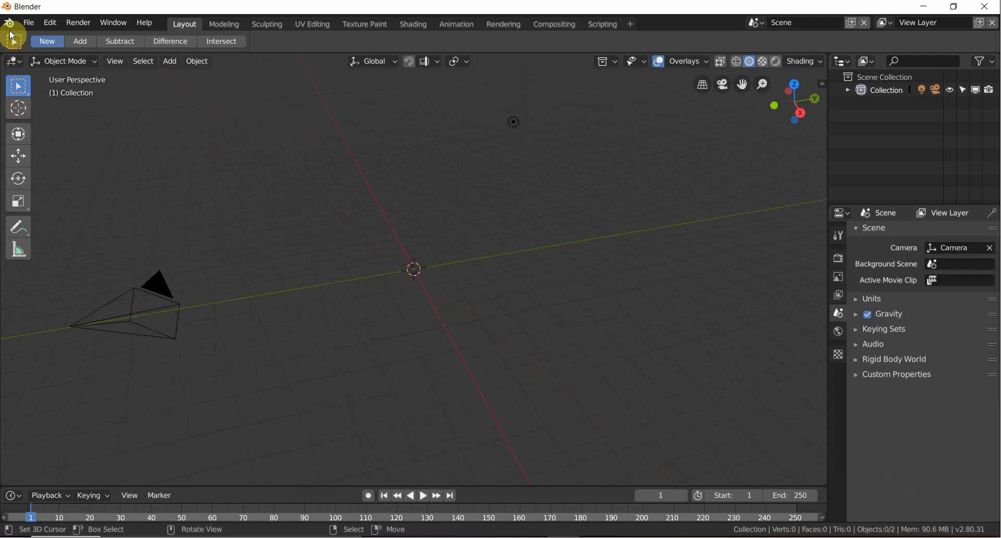
Open the NYC.blend file from the Desktop folder.
left_click(26, 23)
left_click(47, 47)
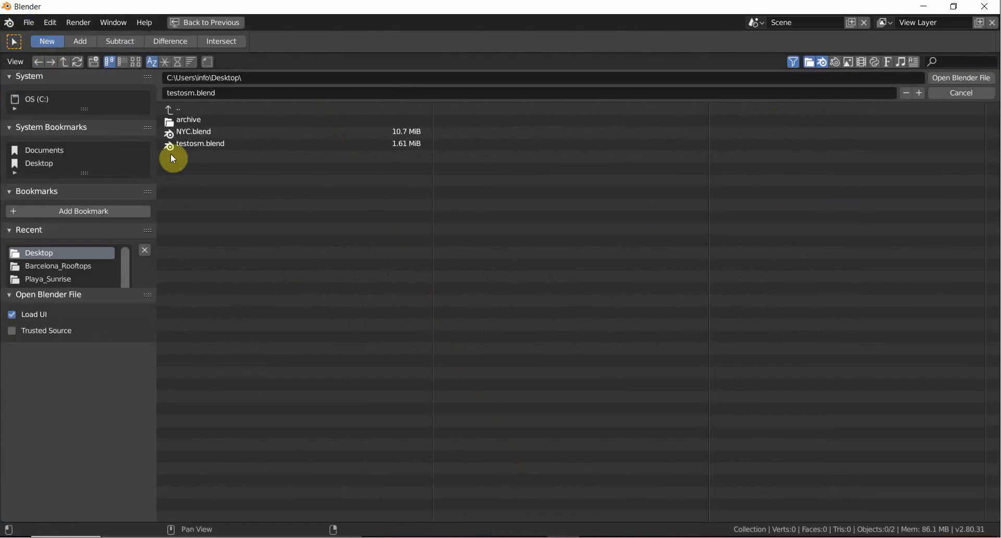
left_click(167, 107)
left_click(167, 107)
left_click(167, 108)
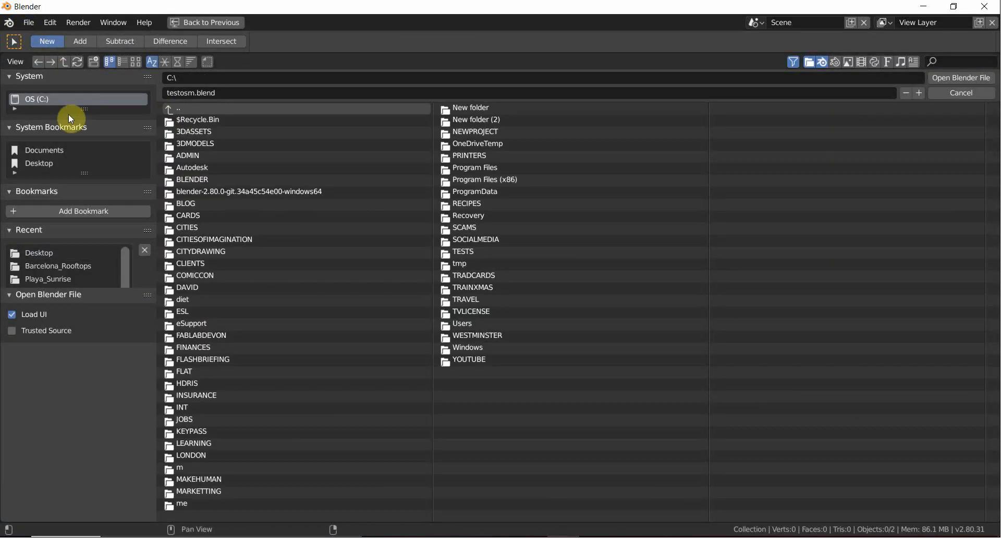
left_click(39, 163)
left_click(186, 132)
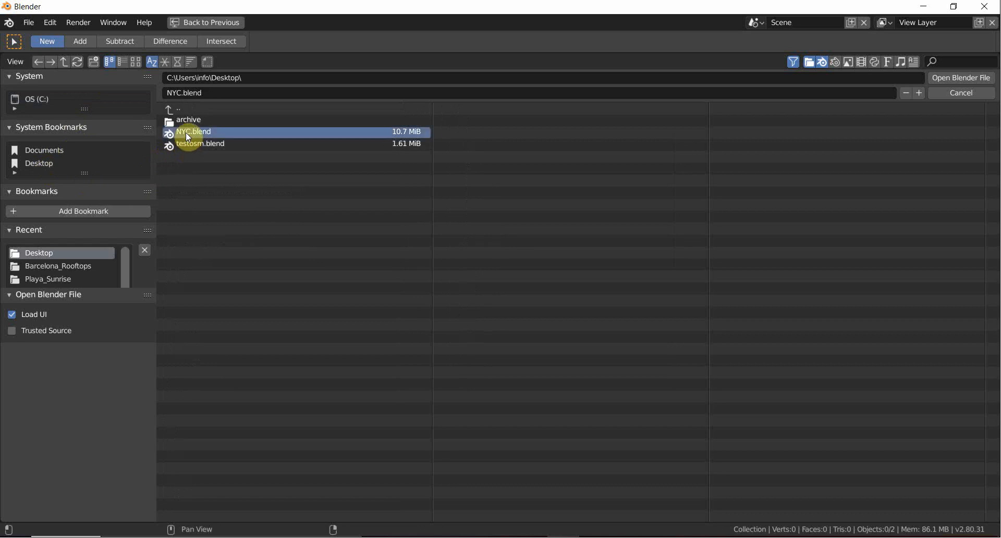
left_click(977, 77)
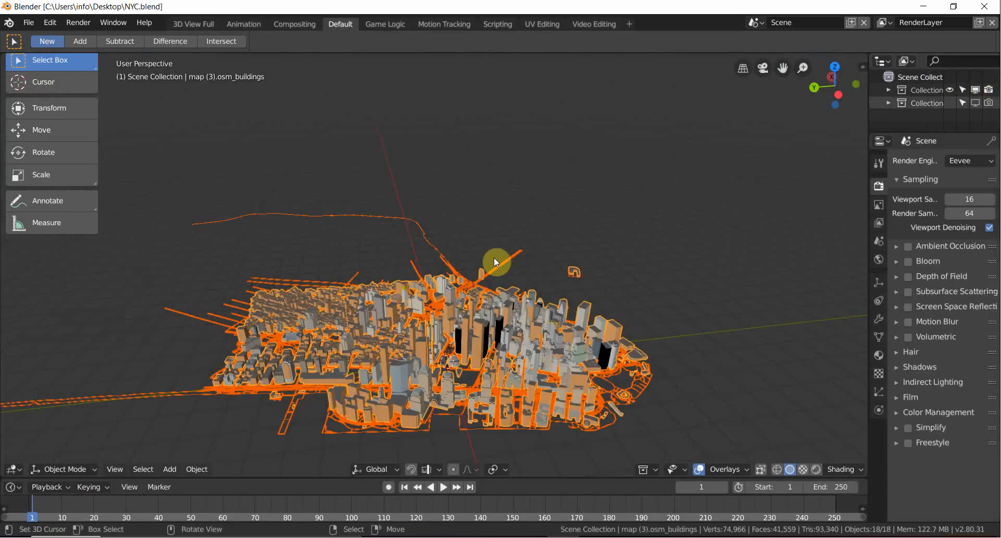
Set the viewport to rendered shading and inspect the city from above and below to locate the light.
middle_click_drag(348, 314, 940, 272)
scroll(402, 193, "up", 5)
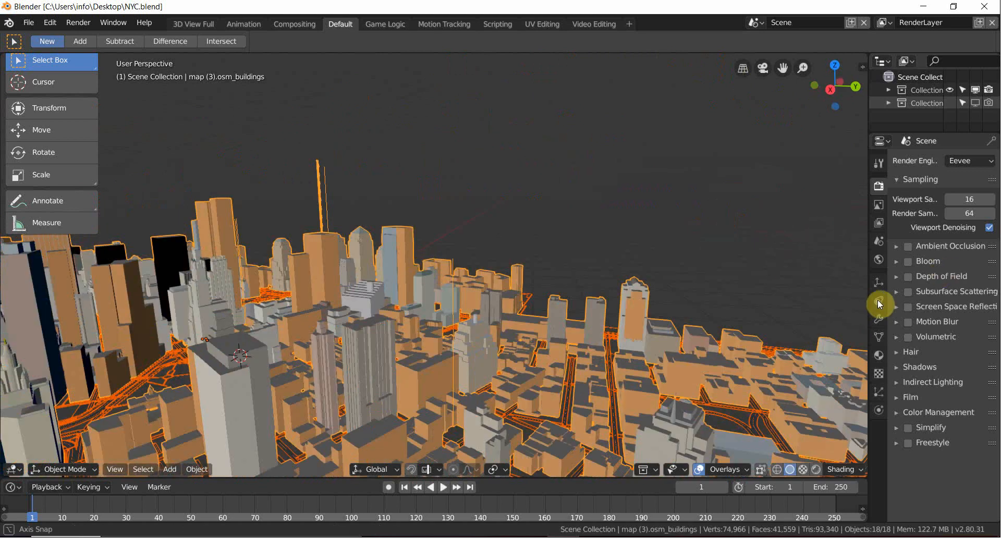
middle_click_drag(880, 305, 877, 178)
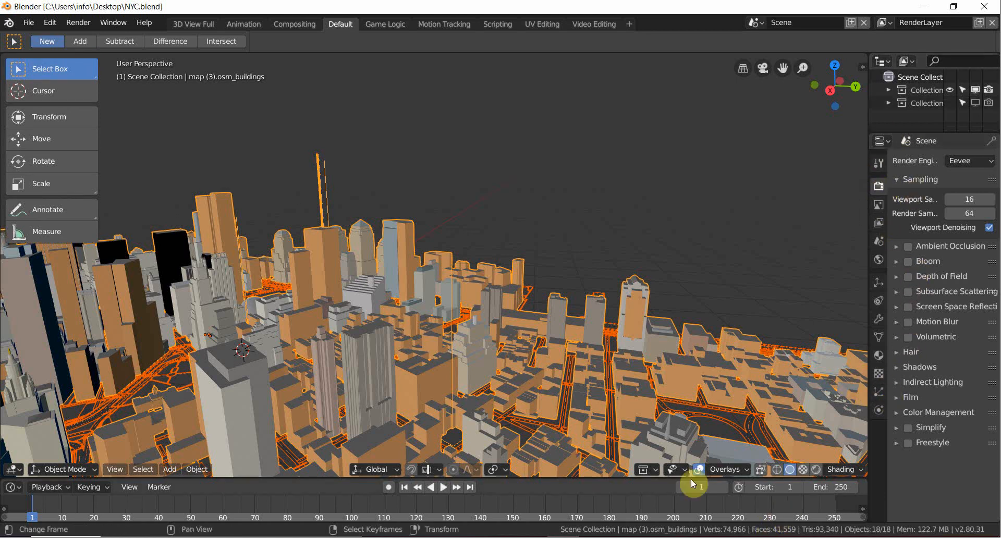
left_click(815, 470)
middle_click_drag(561, 324, 771, 91)
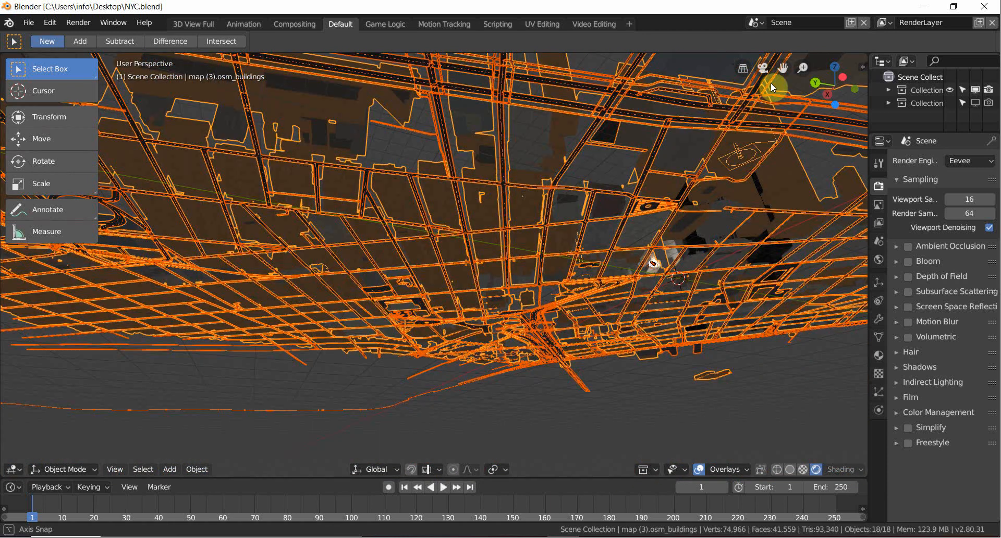
middle_click_drag(774, 474, 754, 471)
middle_click_drag(714, 60, 578, 180)
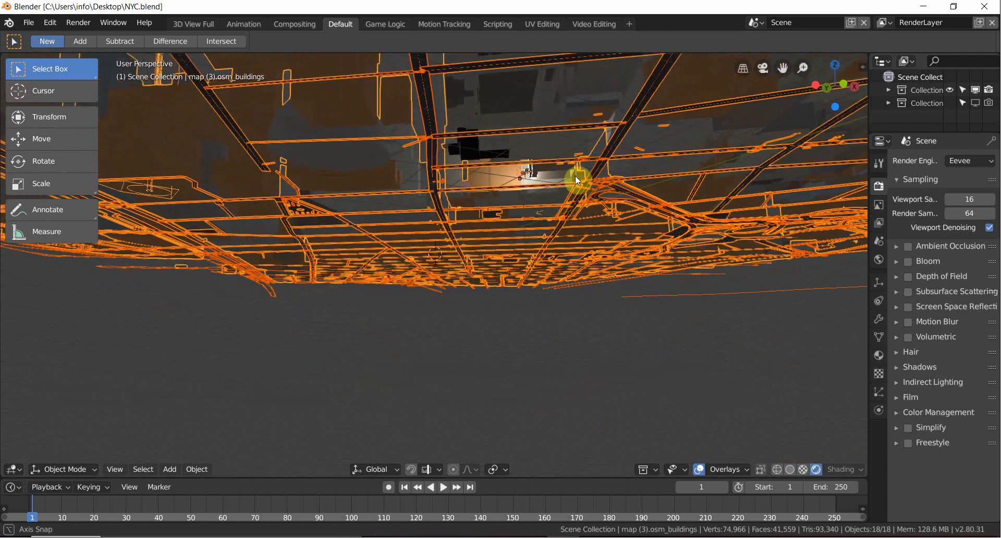
Select the lamp between the buildings and raise it 30.071 units along the Z axis above the city.
left_click(521, 174)
middle_click_drag(524, 177, 638, 226)
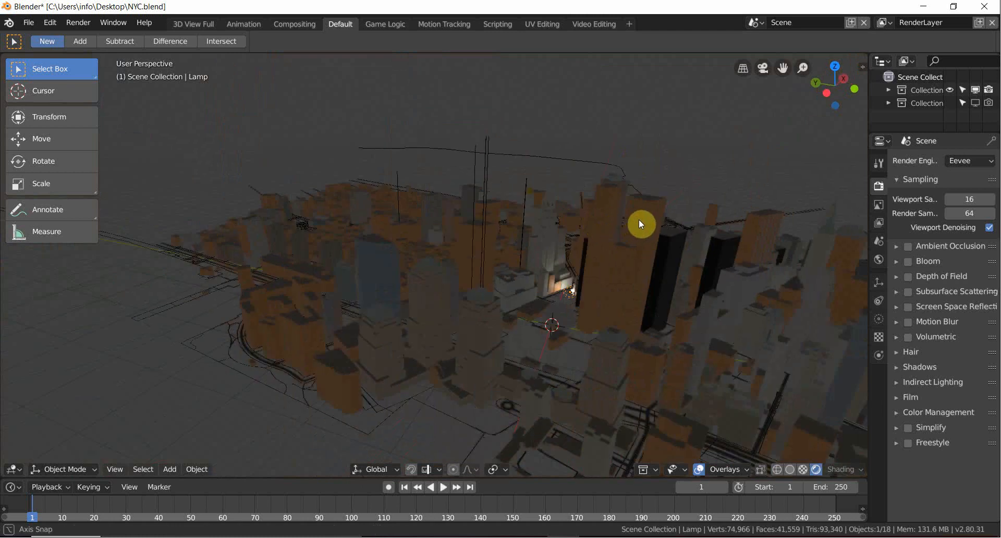
scroll(443, 194, "up", 6)
middle_click_drag(459, 251, 439, 230)
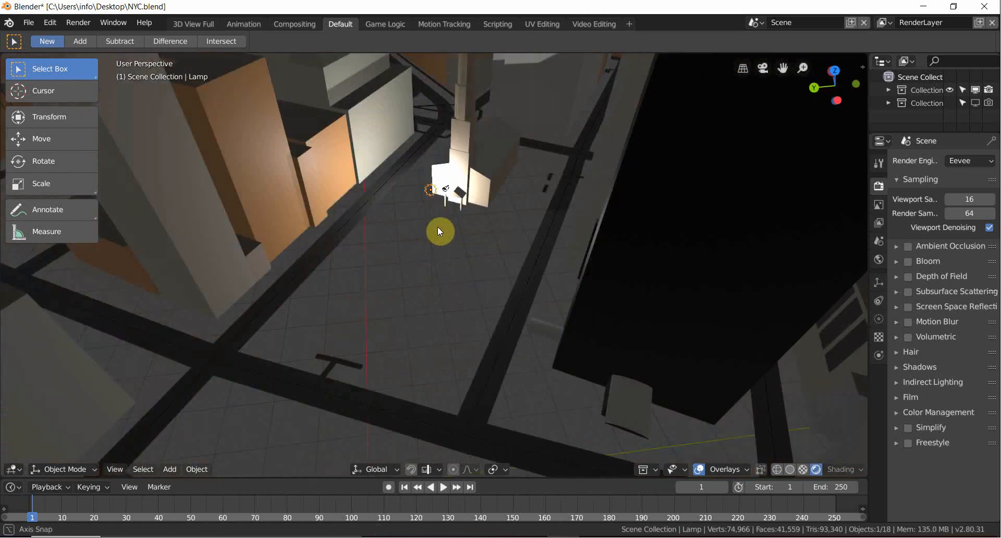
scroll(449, 219, "down", 10)
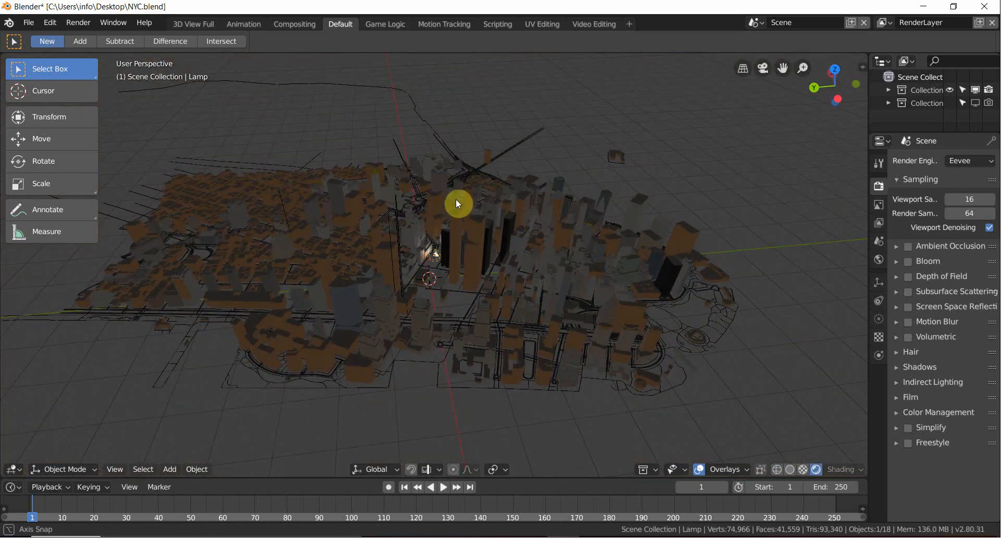
key("g")
key("z")
left_click(418, 86)
middle_click_drag(342, 208, 651, 260)
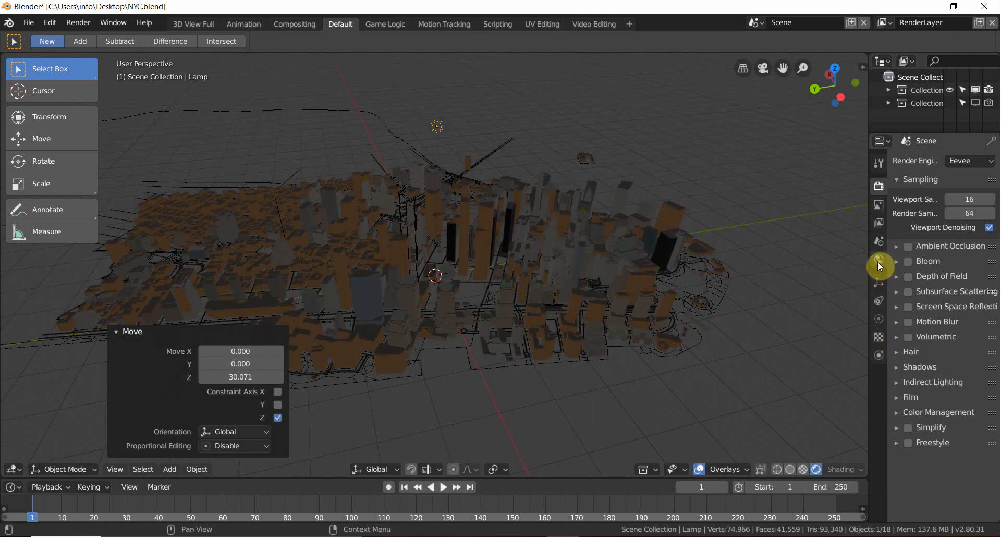
Change the lamp's light type to Sun.
left_click(879, 319)
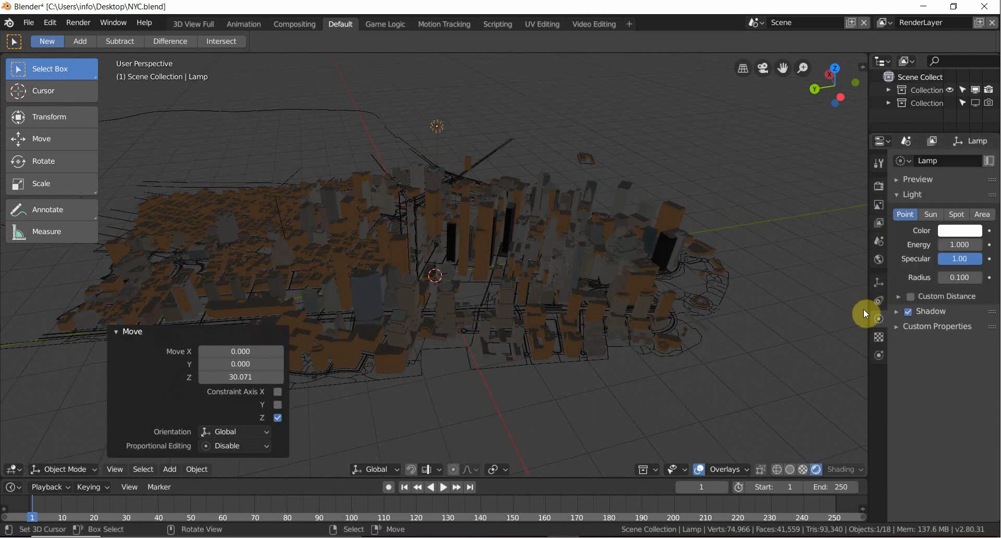
left_click(931, 213)
middle_click_drag(417, 223, 407, 211)
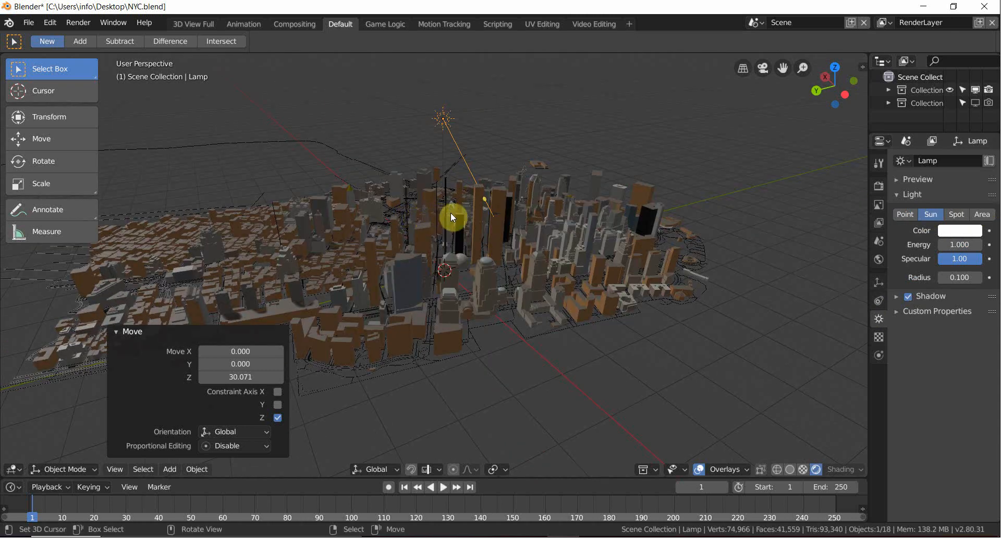
Rotate the sun lamp -352° around the global Z axis and tilt it freely to redirect its light across the city.
mouse_move(473, 186)
left_mouse_down()
mouse_move(452, 153)
mouse_move(474, 156)
mouse_move(499, 107)
mouse_move(433, 61)
mouse_move(392, 145)
mouse_move(491, 176)
mouse_move(492, 215)
left_mouse_up()
key("z")
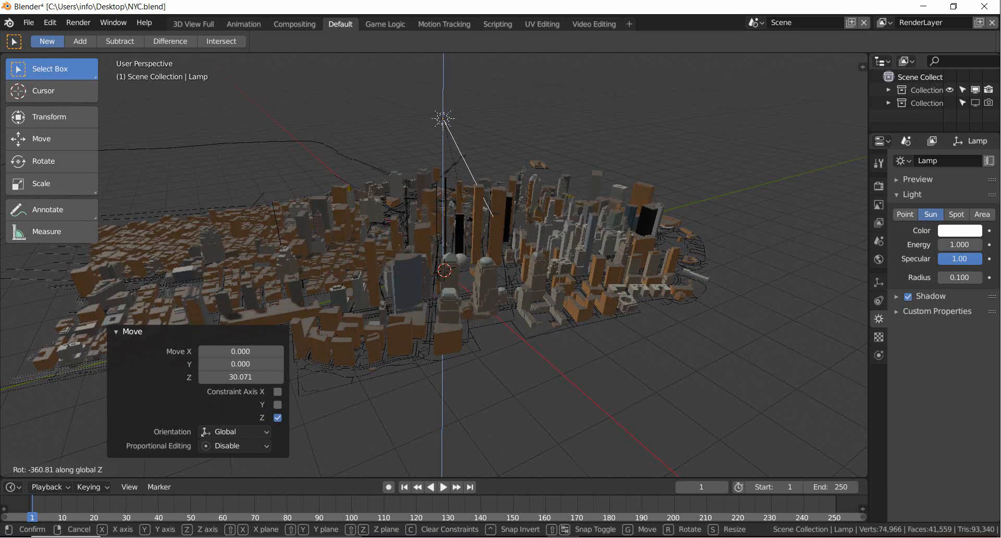
left_click(489, 230)
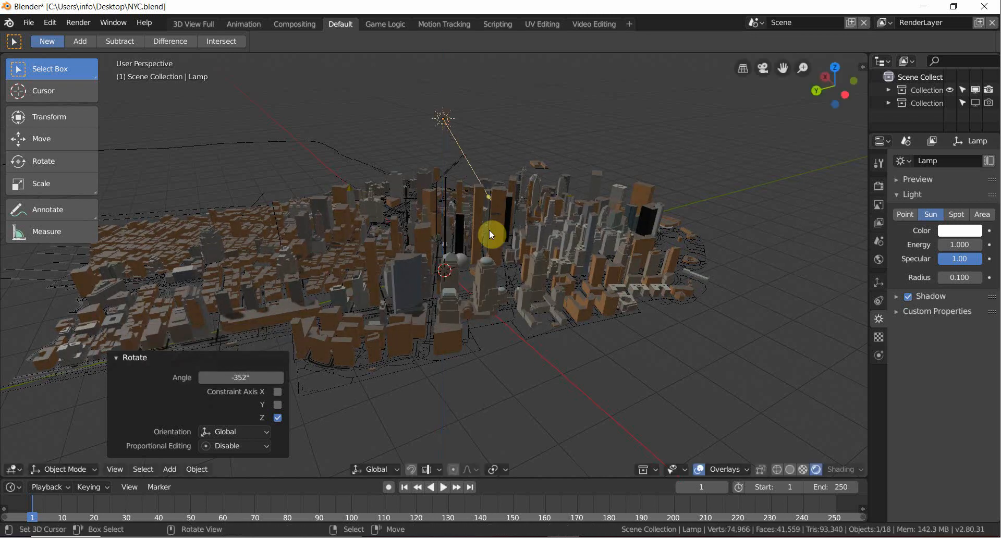
key("r")
key("r")
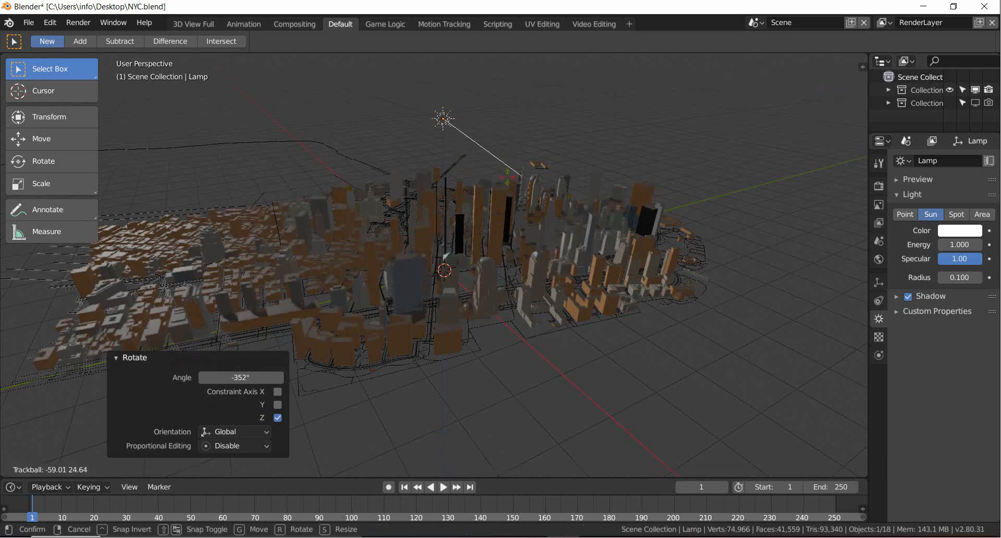
left_click(495, 177)
middle_click_drag(496, 177, 425, 154)
key("r")
key("r")
left_click(483, 167)
Lower the sun lamp 13.470 units along the Z axis.
key("g")
key("z")
left_click(433, 225)
middle_click_drag(443, 224, 818, 227)
Set the sun lamp's color to a warm pale yellow with RGB values 1.000, 0.883, 0.535.
left_click(959, 231)
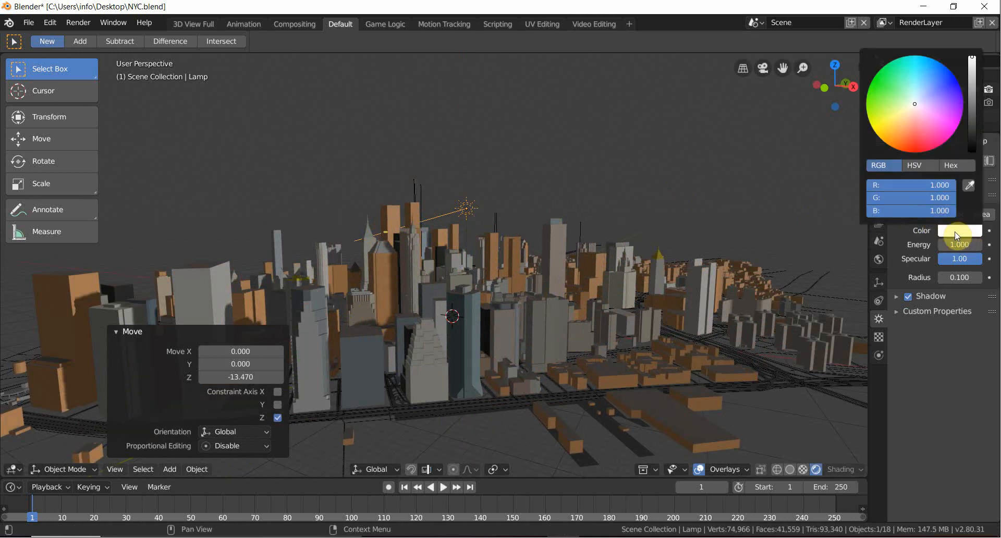
left_click_drag(915, 107, 908, 114)
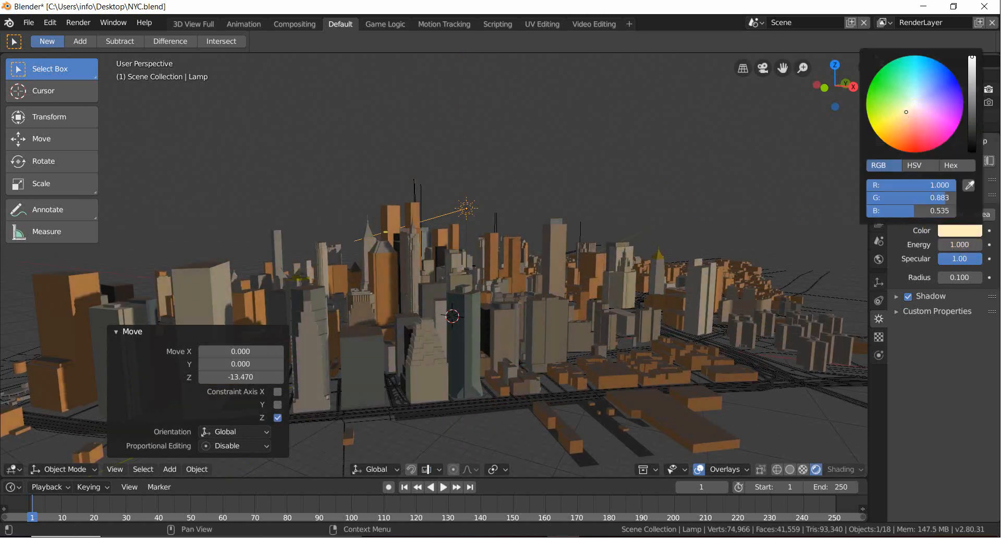
middle_click_drag(452, 176, 603, 207)
middle_click_drag(451, 233, 872, 203)
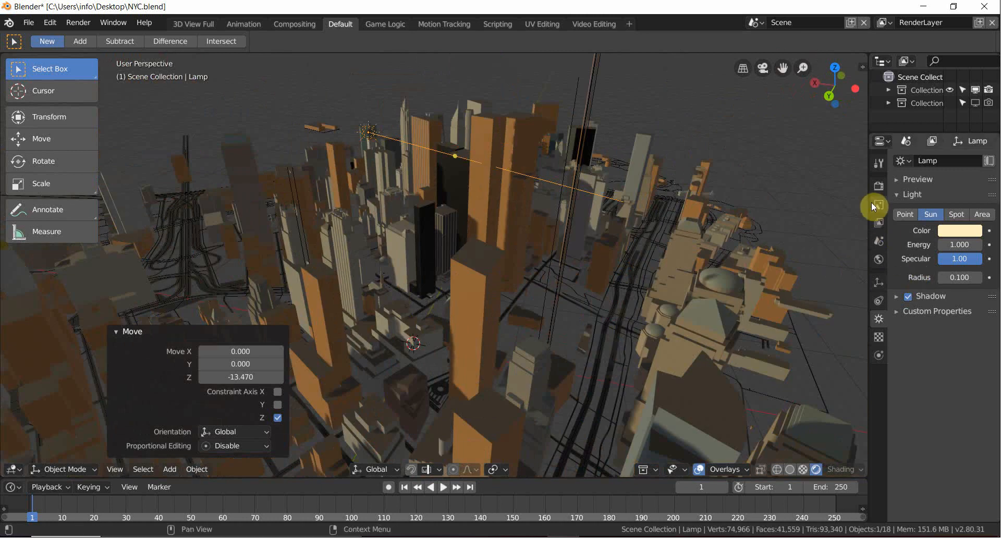
Check the world surface settings, select the osm_buildings object and look through its list of materials.
left_click(878, 261)
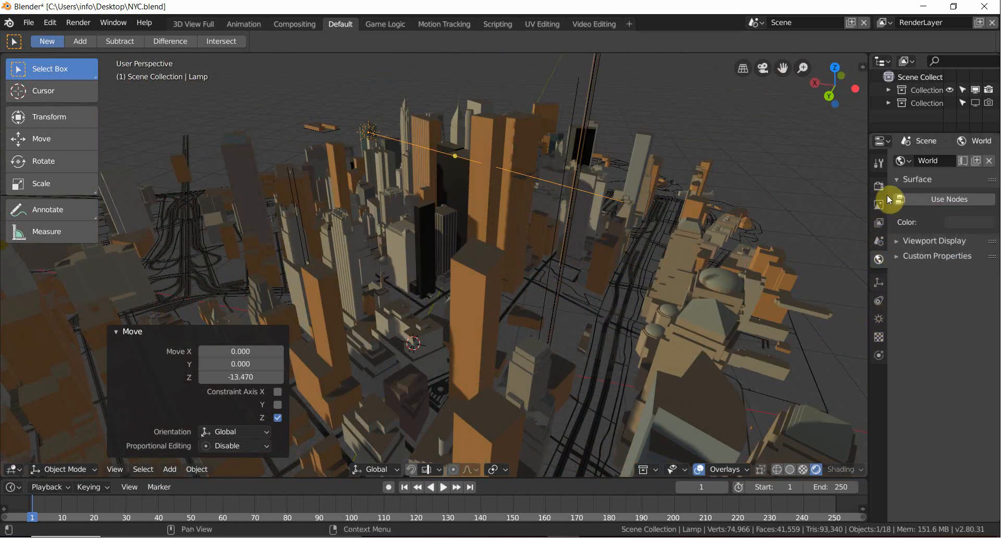
left_click(611, 227)
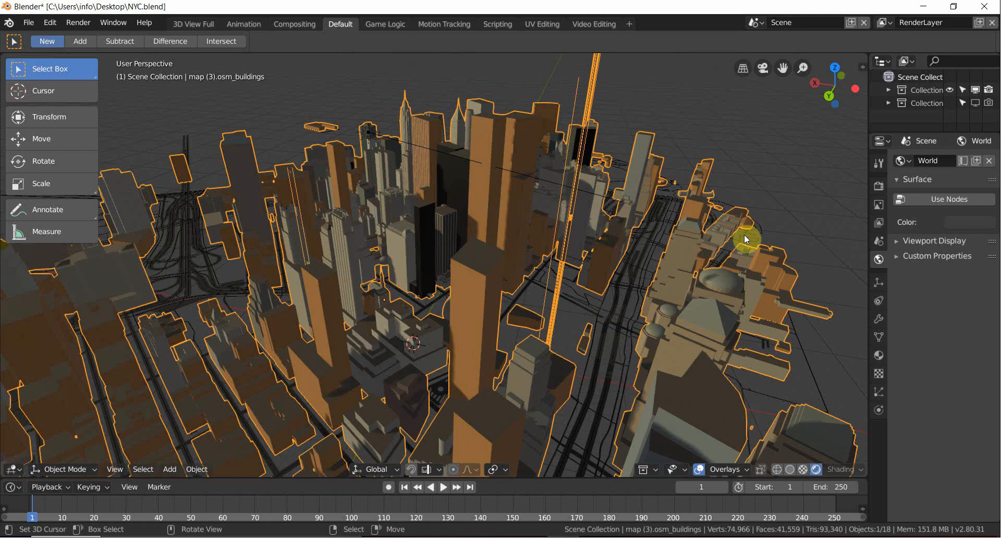
left_click(879, 359)
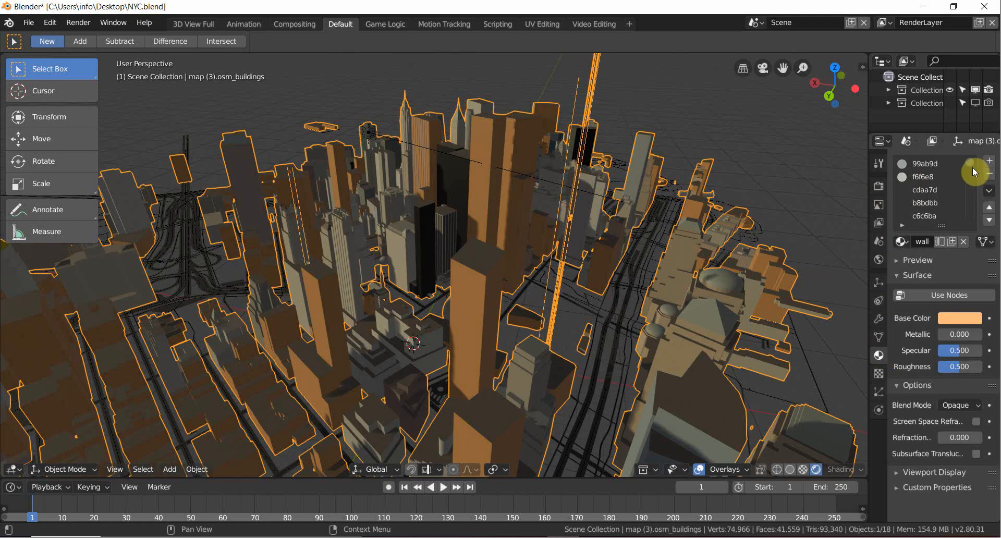
left_click_drag(972, 162, 959, 239)
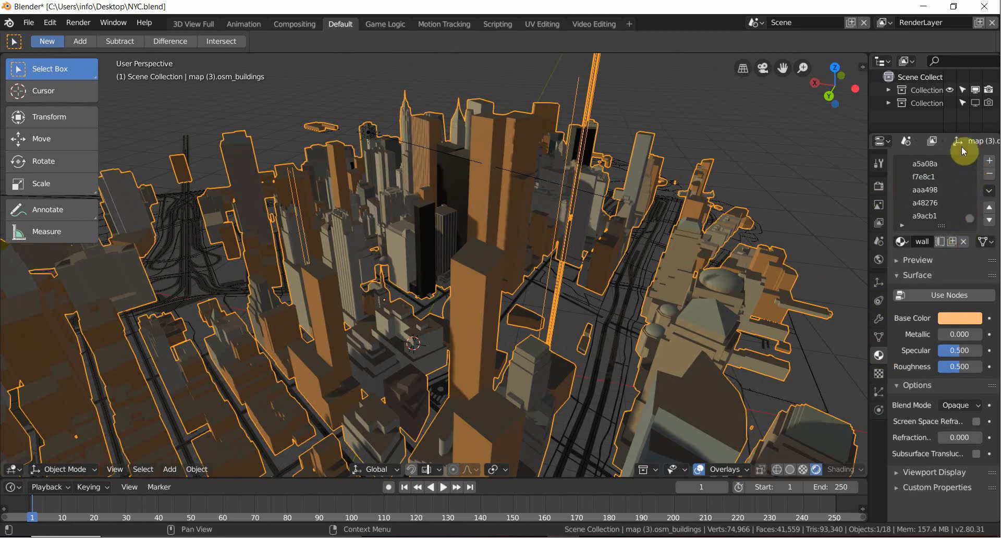
Inspect the buildings mesh in Edit Mode and Object Mode from several angles and distances.
middle_click_drag(399, 197, 518, 220)
scroll(461, 217, "up", 5)
scroll(522, 208, "down", 8)
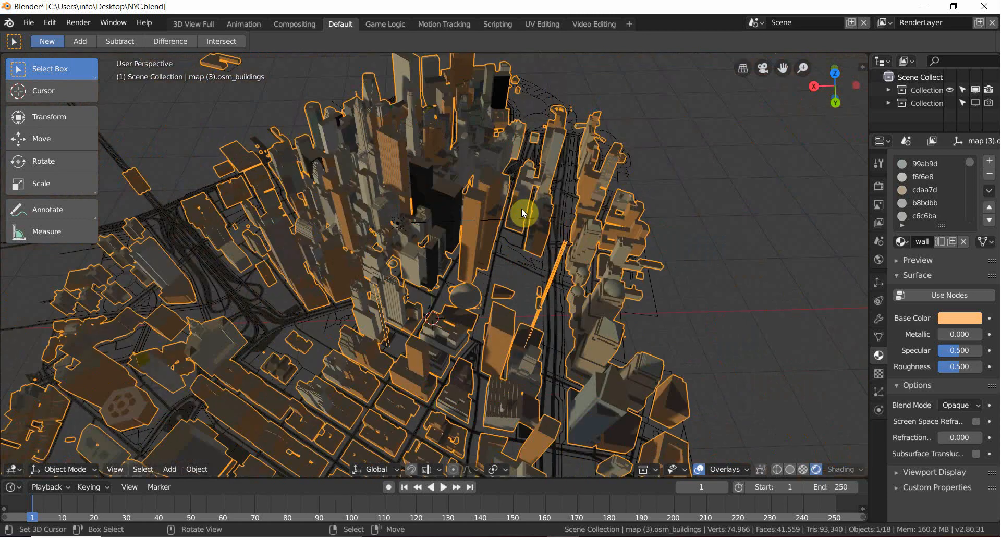
scroll(464, 214, "down", 6)
key("Tab")
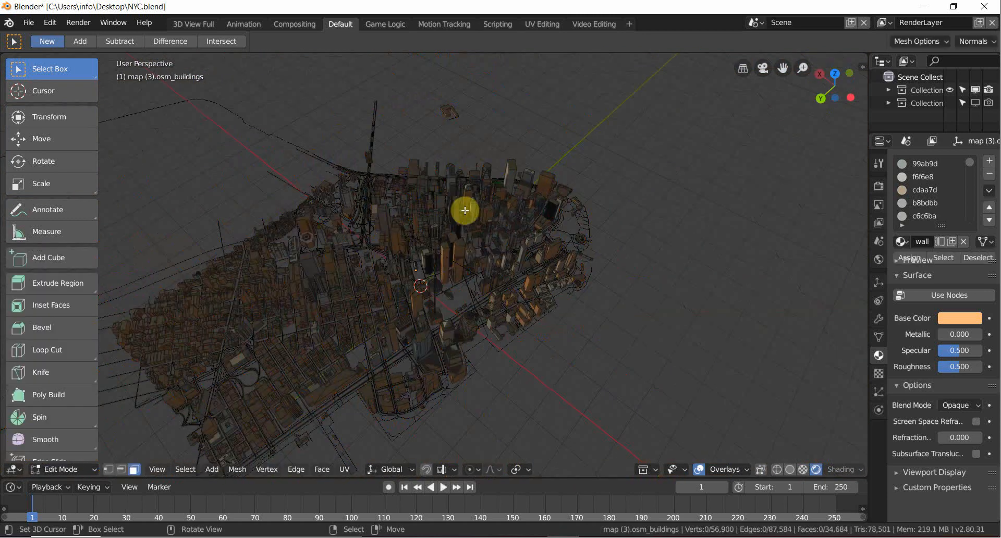
key("Tab")
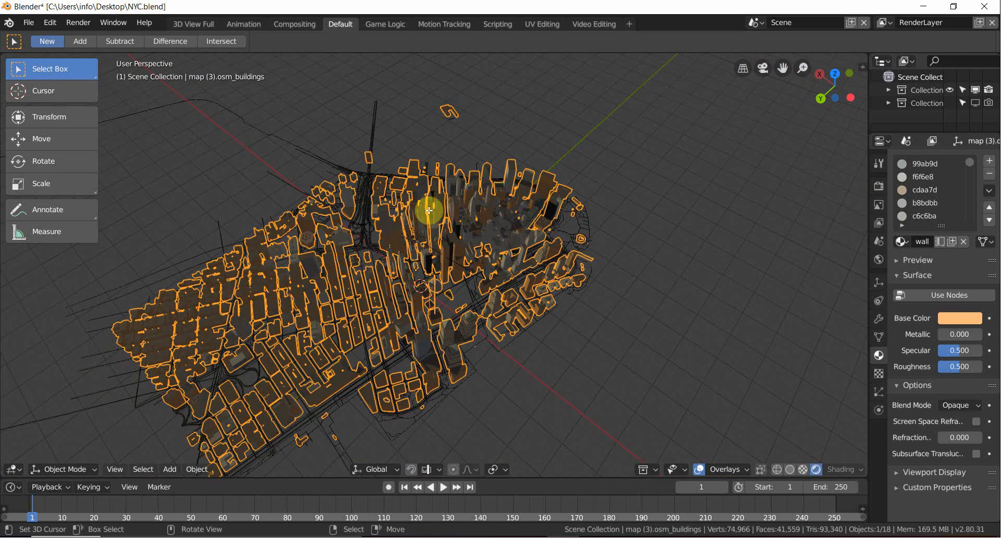
key("Tab")
scroll(365, 260, "up", 5)
middle_click_drag(364, 259, 513, 256)
key("Tab")
scroll(450, 249, "down", 6)
Add a monkey mesh at the scene origin and select the city buildings again.
key("shift+a")
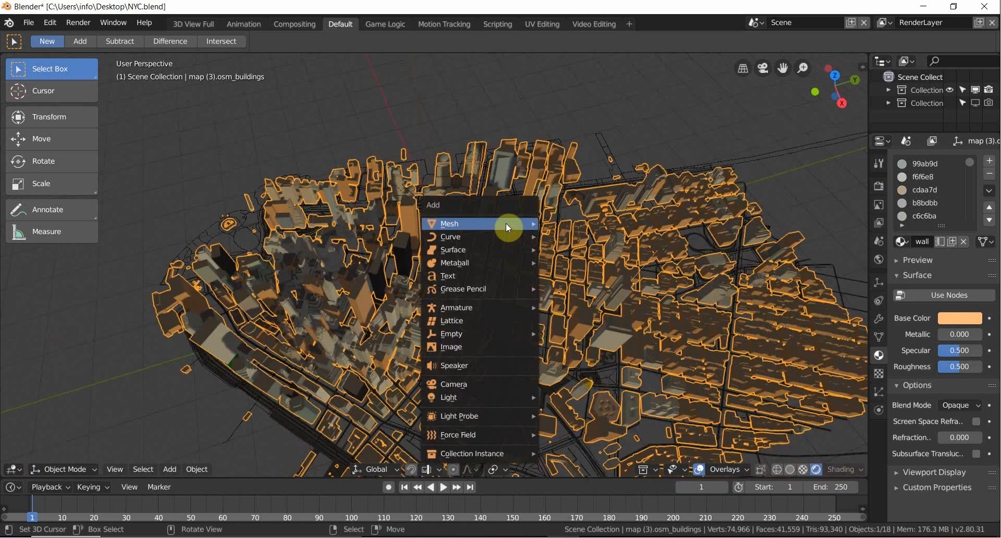
mouse_move(506, 224)
key("m")
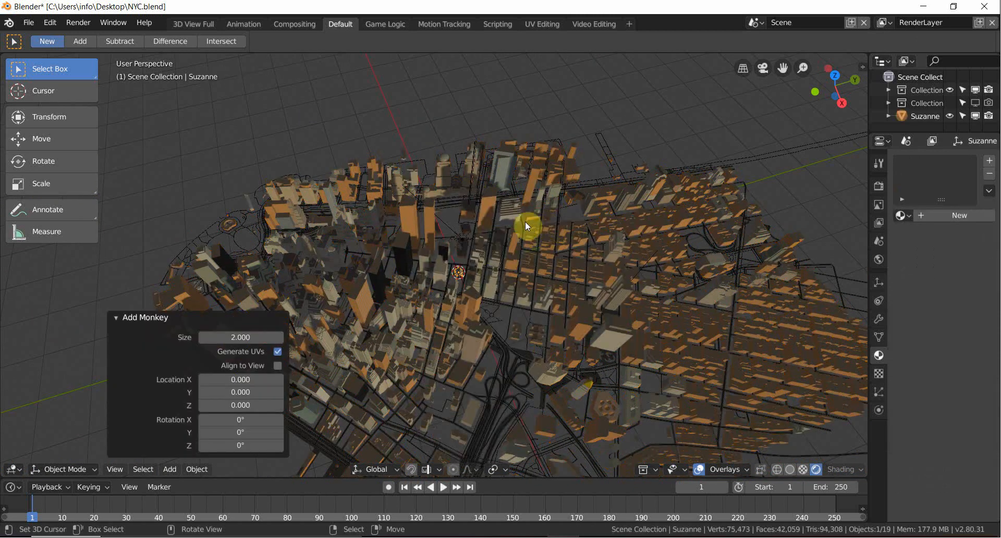
right_click(511, 215)
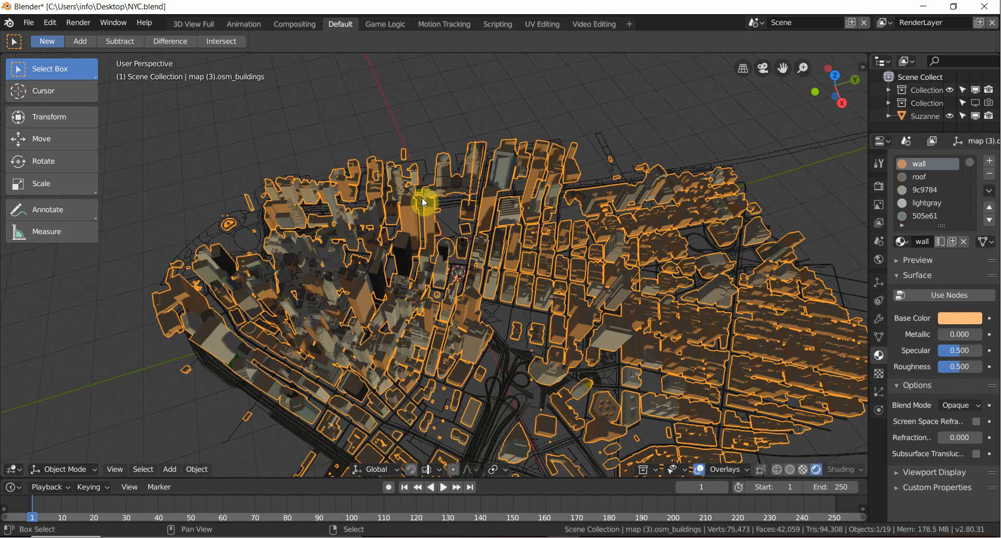
Add a plane at the origin and scale it by 104.393 so it extends under the whole city.
key("shift+a")
mouse_move(421, 198)
left_click(480, 197)
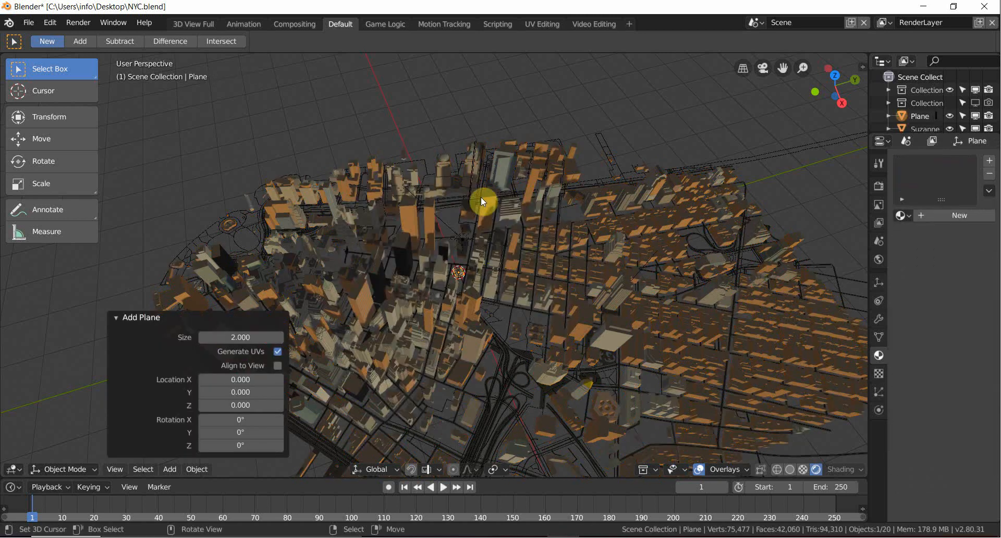
key("s")
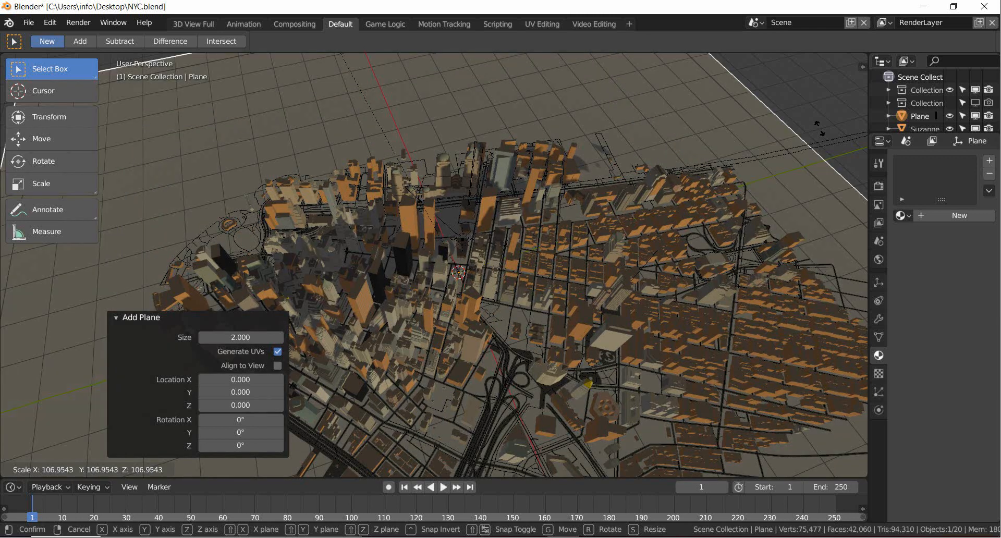
left_click(85, 273)
middle_click_drag(85, 273, 296, 221)
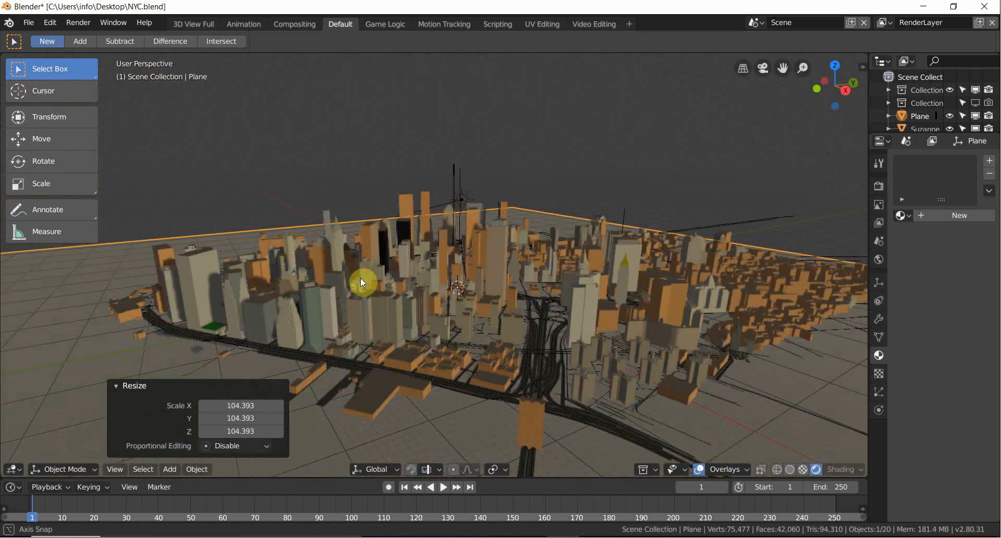
Raise the ground plane 9.284 units along the Z axis and look over the viewport overlay options.
scroll(362, 283, "up", 2)
key("g")
key("z")
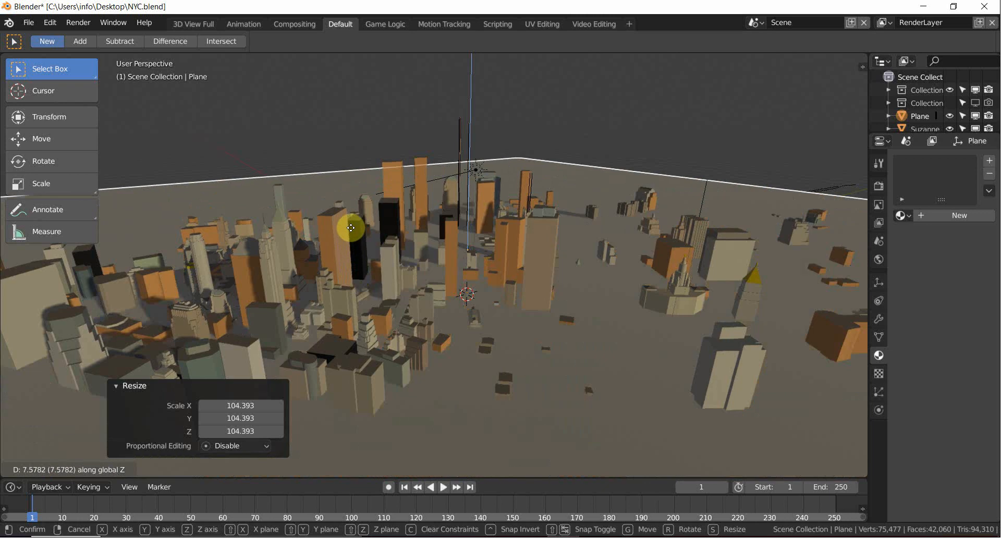
left_click(353, 232)
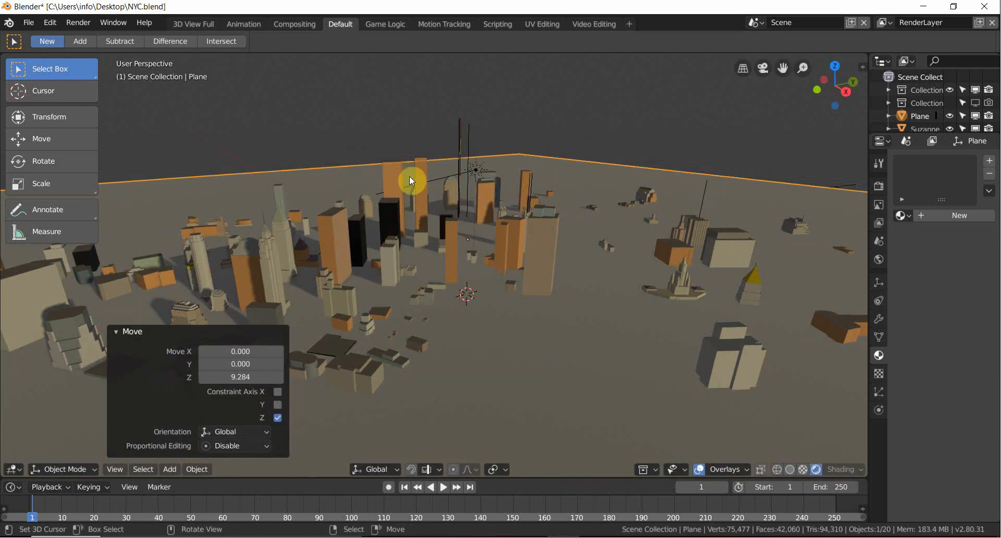
middle_click_drag(411, 181, 335, 167)
scroll(335, 168, "down", 4)
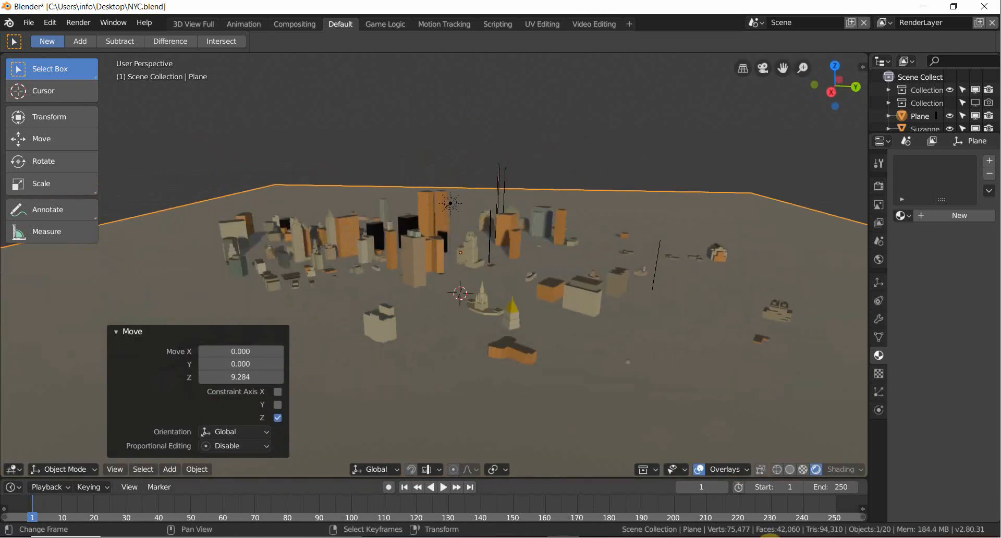
left_click(744, 469)
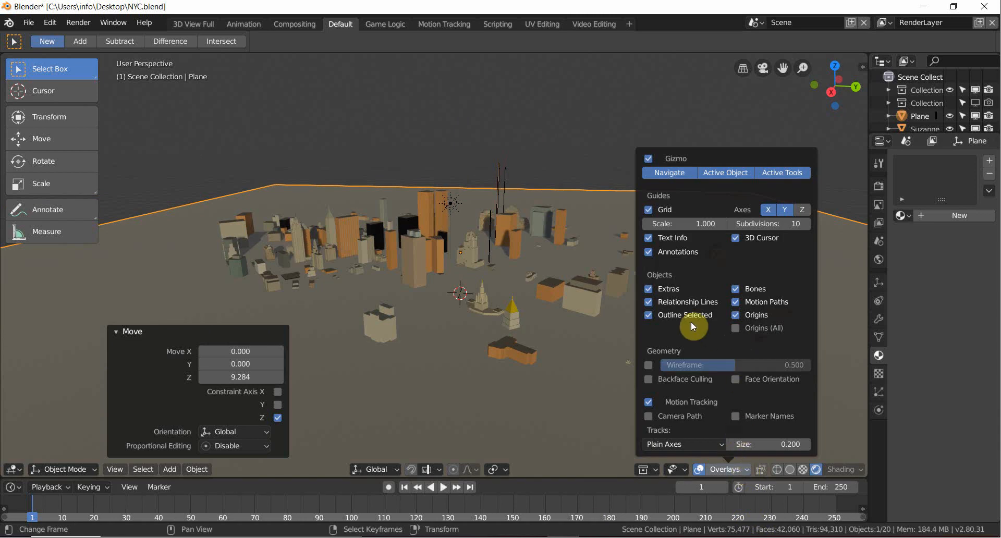
middle_click_drag(418, 226, 465, 273)
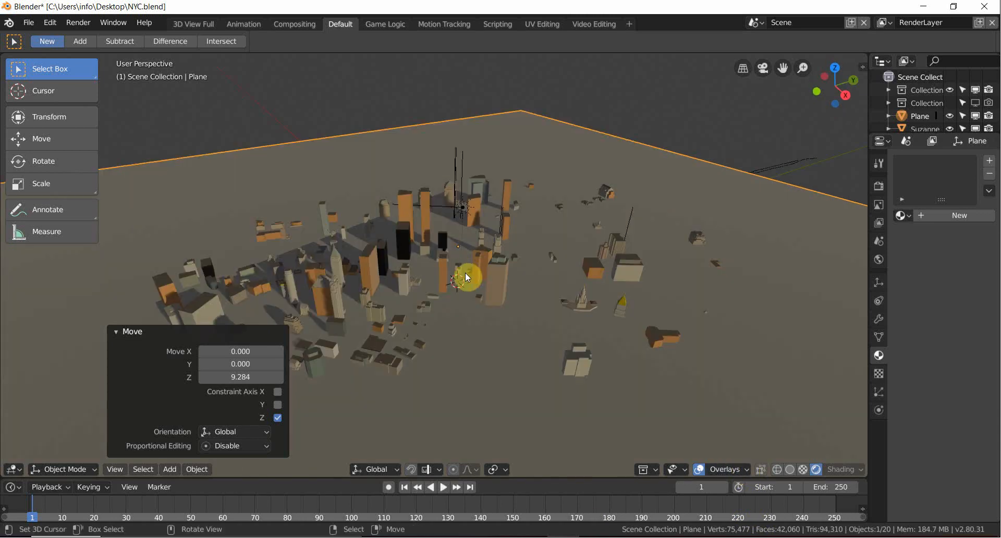
Raise the ground plane another 0.697 units along Z and inspect the shadows the buildings cast on it.
scroll(465, 272, "up", 4)
middle_click_drag(519, 254, 554, 249)
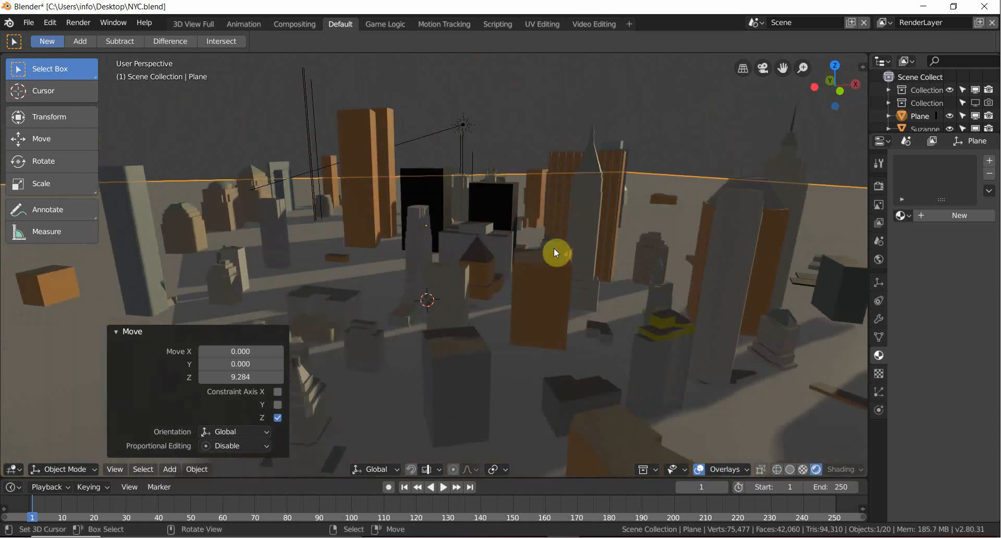
key("g")
key("z")
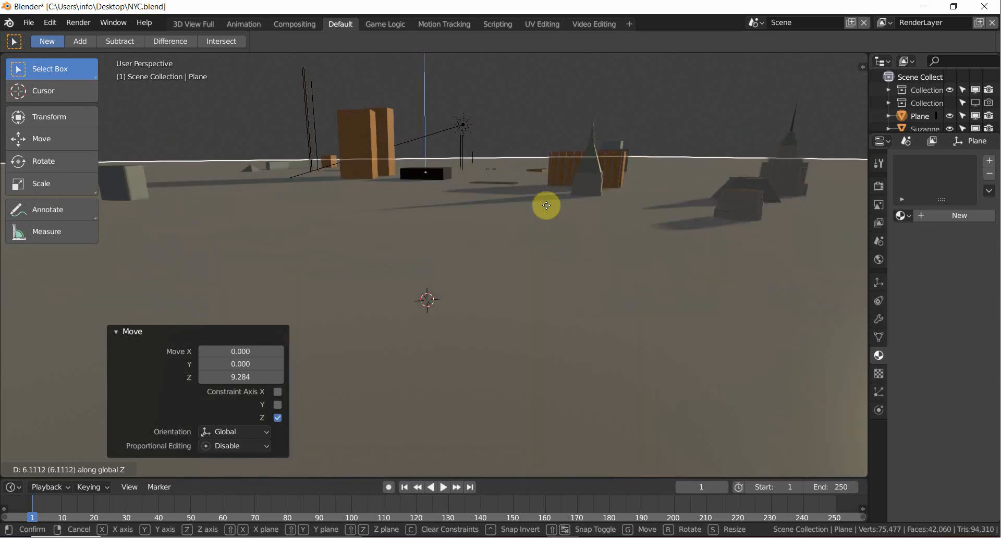
left_click(569, 239)
middle_click_drag(406, 272, 518, 272)
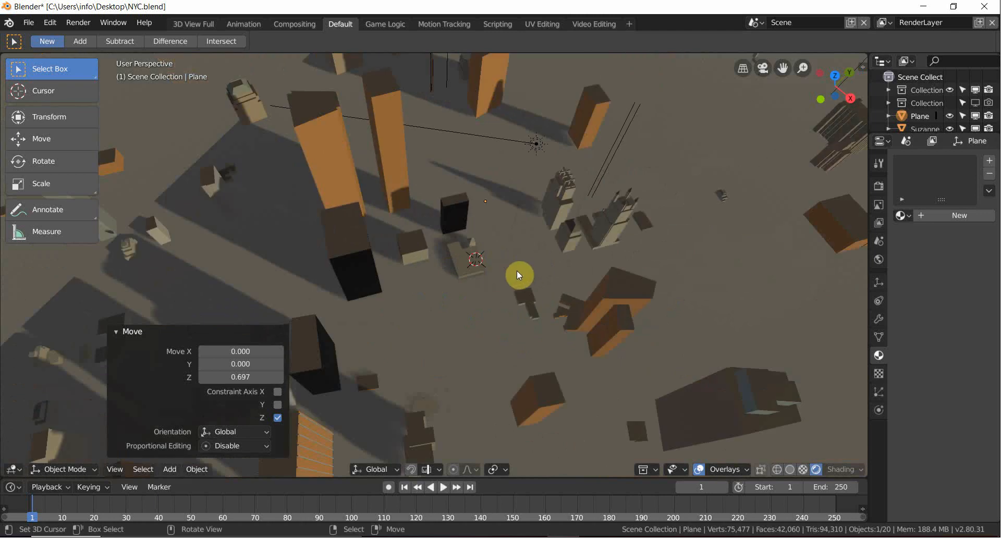
middle_click_drag(449, 263, 484, 244)
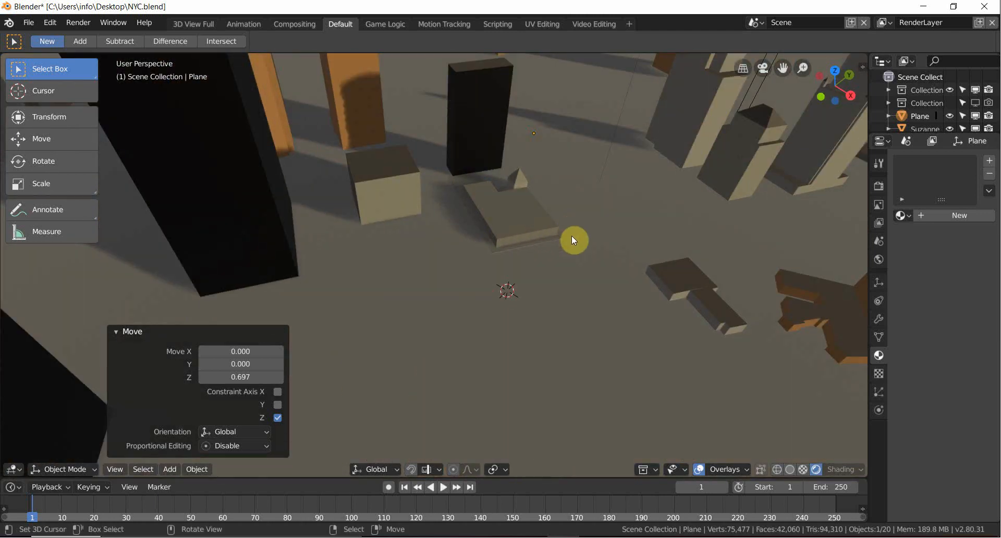
scroll(396, 282, "down", 5)
middle_click_drag(346, 295, 474, 264)
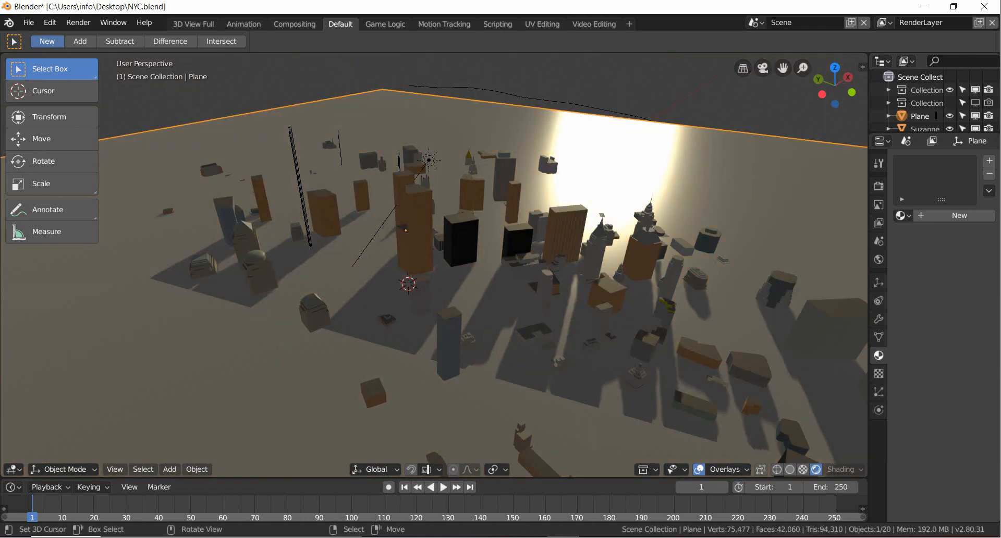
Lower the ground plane 5.877 units along the Z axis to expose more of the buildings.
key("s")
key("g")
key("z")
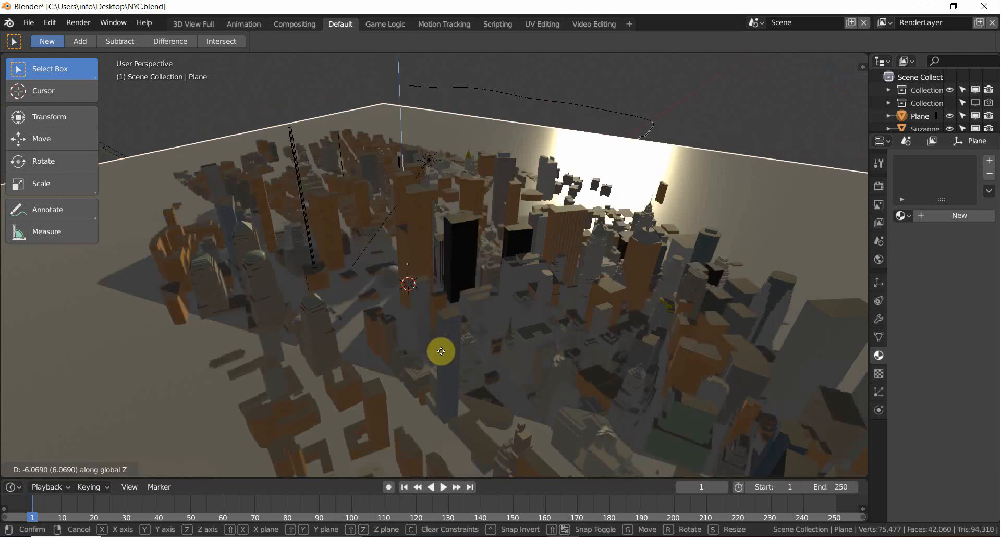
left_click(420, 242)
middle_click_drag(420, 241, 369, 251)
middle_click_drag(573, 222, 629, 209)
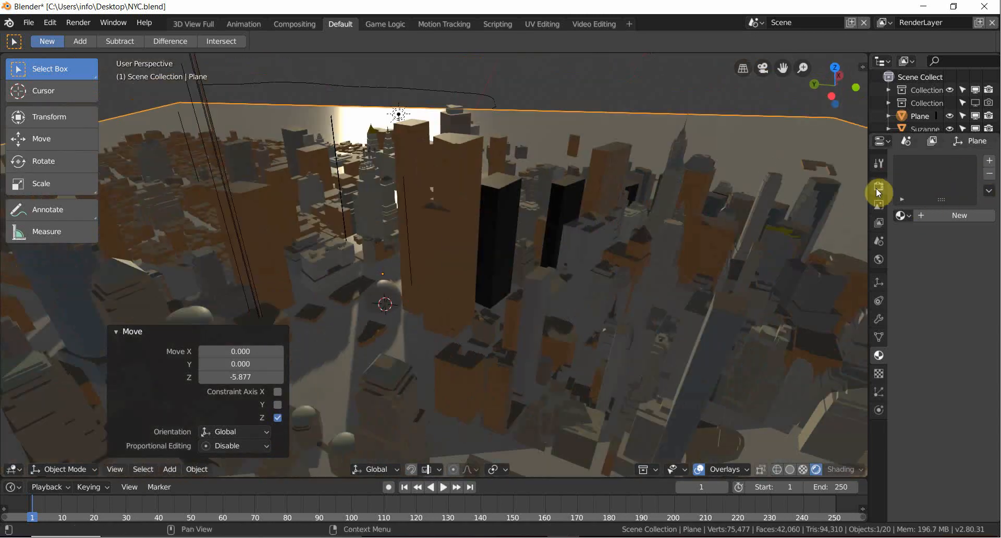
Enable Bloom for the Eevee renderer and inspect the glow between the buildings.
left_click(879, 186)
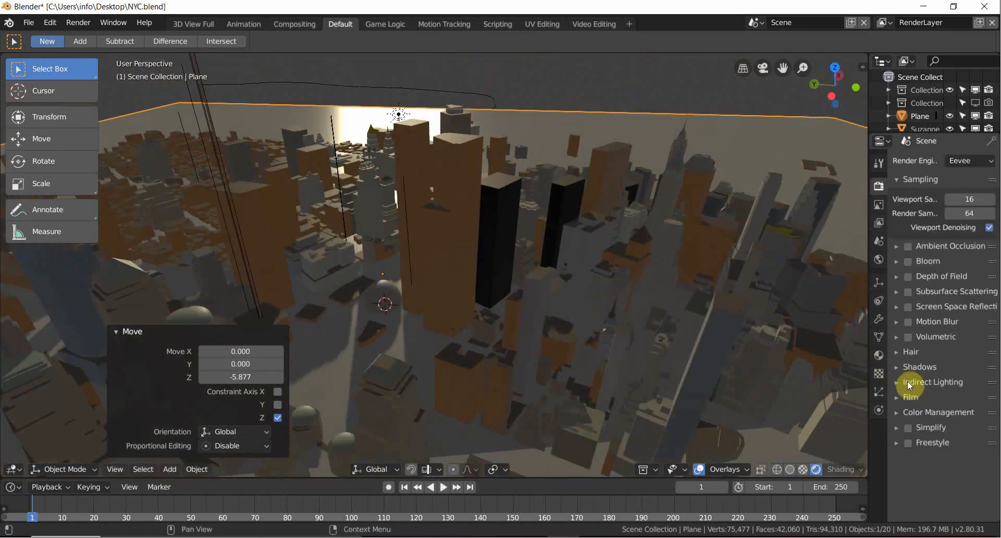
left_click(908, 261)
middle_click_drag(451, 264, 545, 367)
middle_click_drag(665, 355, 542, 278)
middle_click_drag(606, 273, 513, 261)
middle_click_drag(563, 306, 695, 233)
middle_click_drag(478, 244, 540, 278)
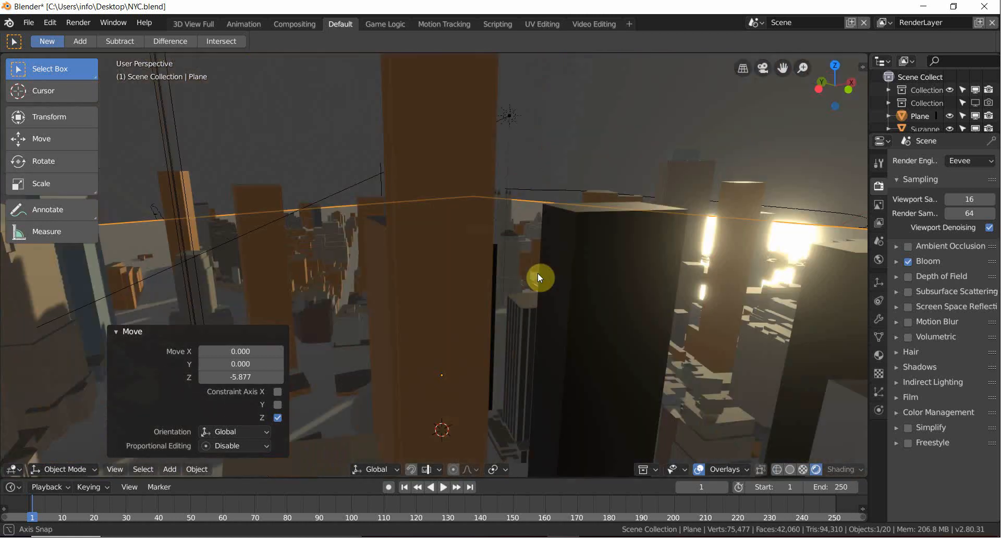
Enable Screen Space Reflections for Eevee and view the city from above.
middle_click_drag(906, 280, 908, 295)
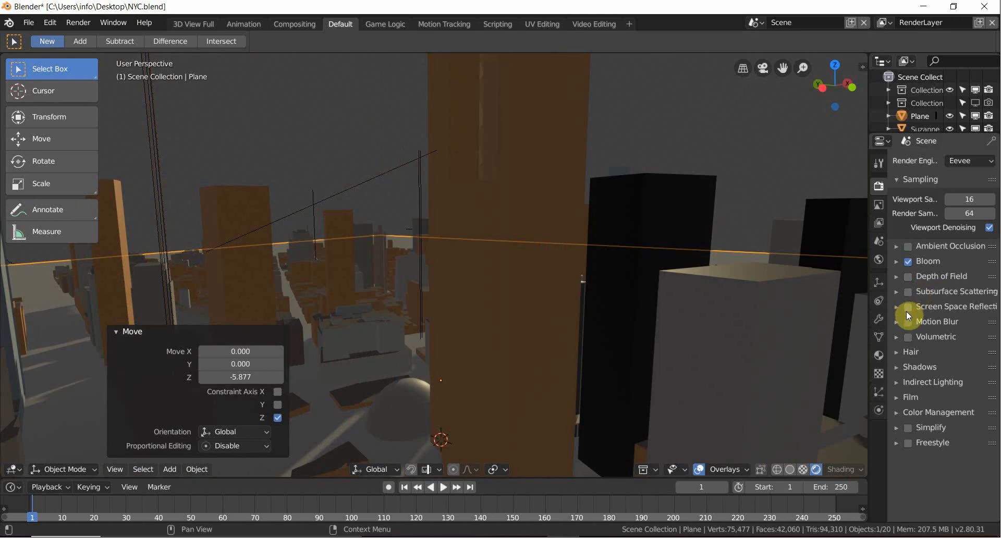
left_click(908, 306)
middle_click_drag(521, 298, 566, 286)
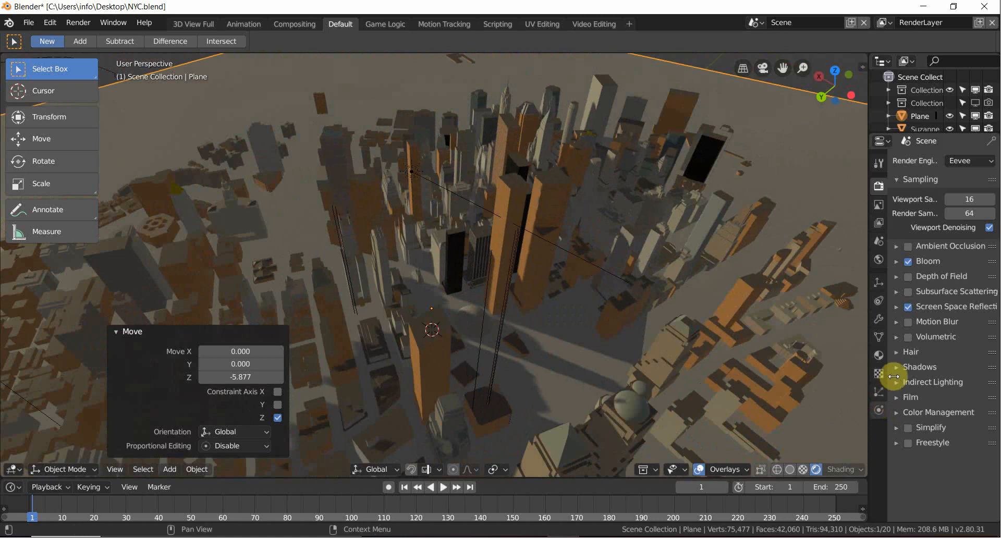
Expand the Film settings, enable Ambient Occlusion for Eevee and set its distance to 70.140.
left_click(893, 397)
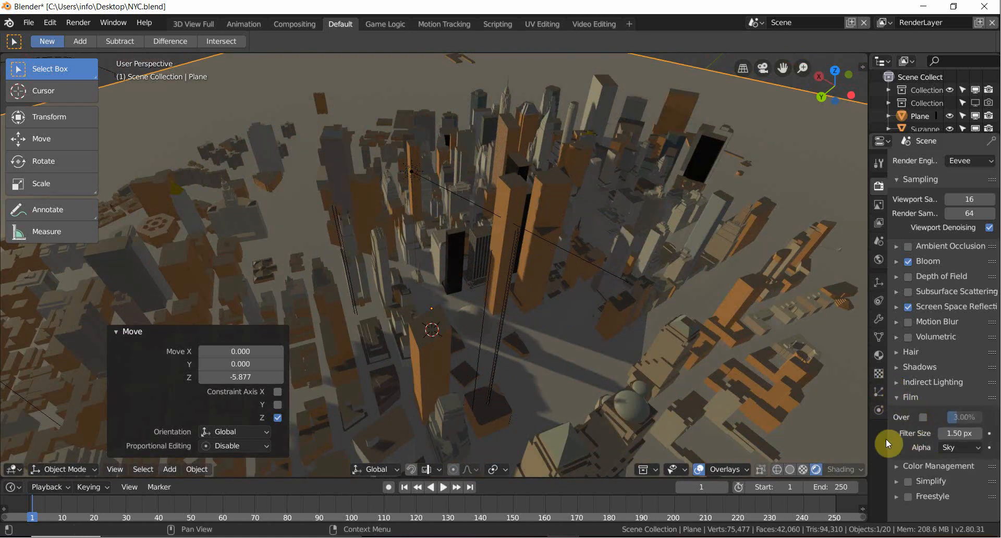
middle_click_drag(708, 286, 896, 325)
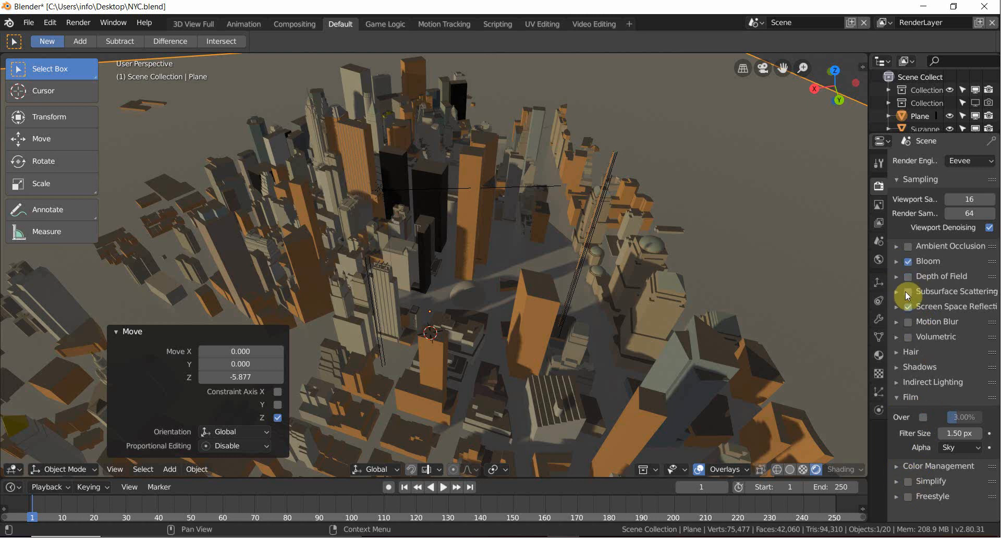
left_click(907, 245)
left_click(897, 246)
mouse_move(946, 269)
left_mouse_down()
mouse_move(917, 268)
mouse_move(968, 284)
mouse_move(956, 266)
mouse_move(990, 266)
left_mouse_up()
middle_click_drag(248, 199, 701, 493)
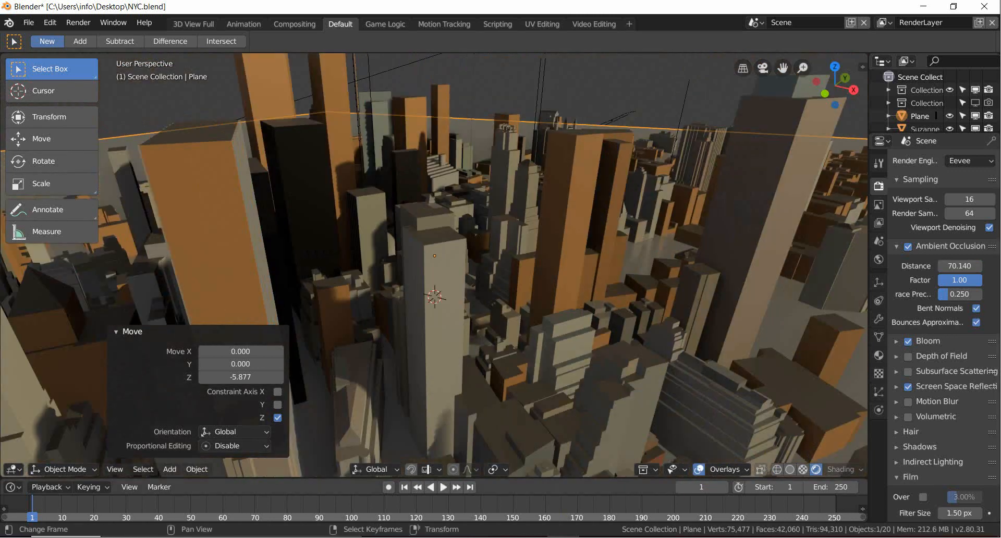
Set the Bloom knee to 0.000 and its threshold to 4.424 while viewing the glow behind the skyline.
middle_click_drag(317, 237, 457, 252)
scroll(401, 253, "down", 5)
middle_click_drag(396, 259, 409, 306)
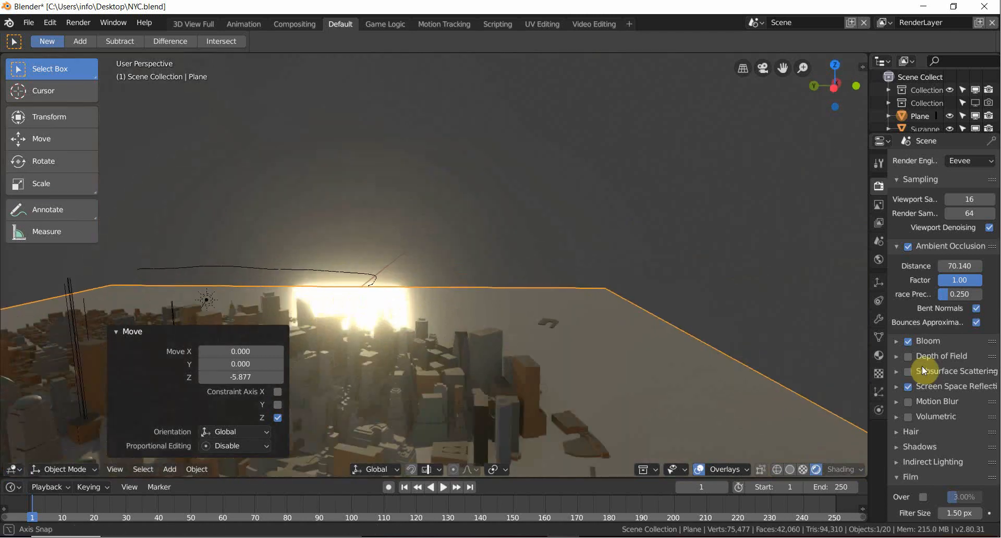
left_click(898, 343)
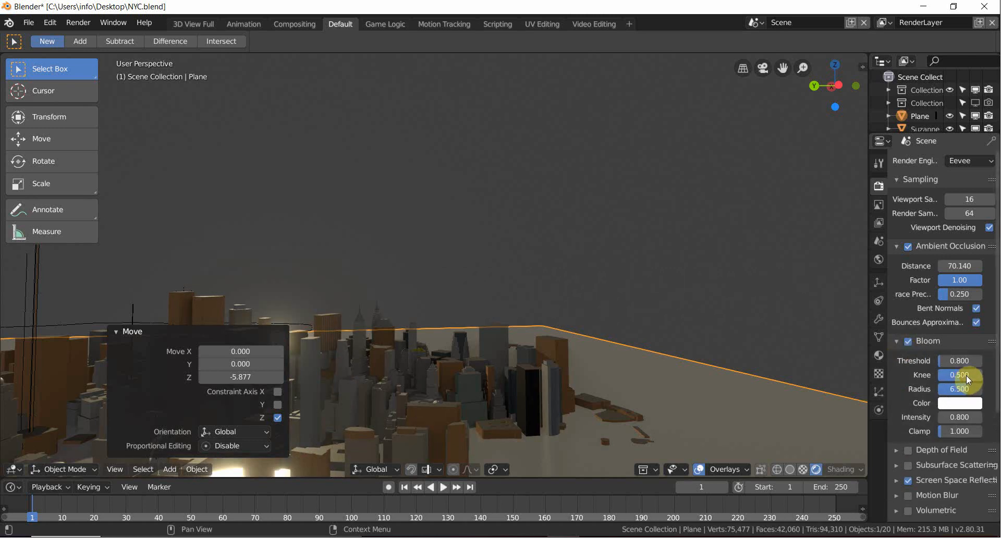
left_click_drag(966, 375, 981, 360)
middle_click_drag(561, 260, 487, 270)
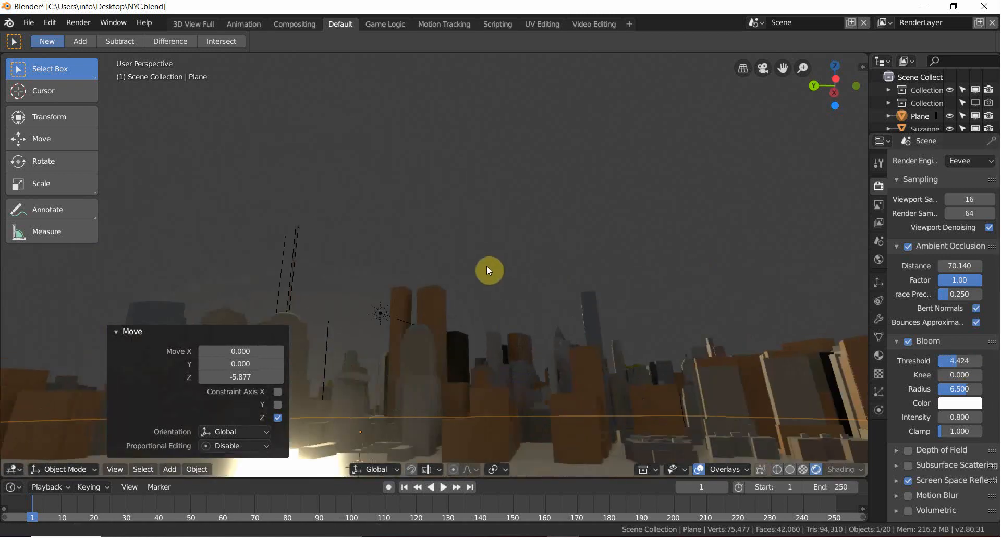
Collapse the Move settings and examine the lit city from between the buildings and from a distance.
left_click(112, 333)
middle_click_drag(476, 342, 442, 357)
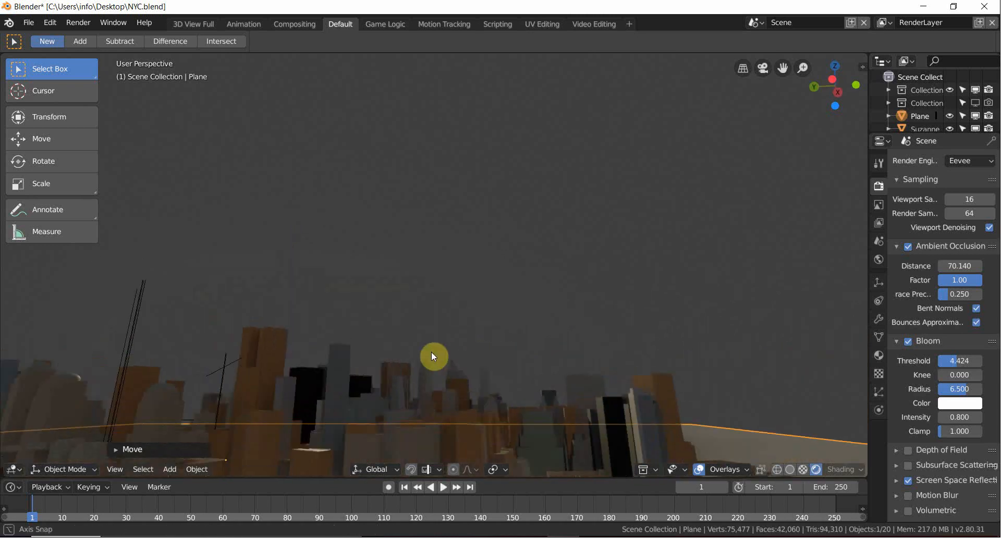
middle_click_drag(380, 361, 428, 398)
middle_click_drag(422, 459, 705, 226)
middle_click_drag(517, 185, 542, 339, "ctrl")
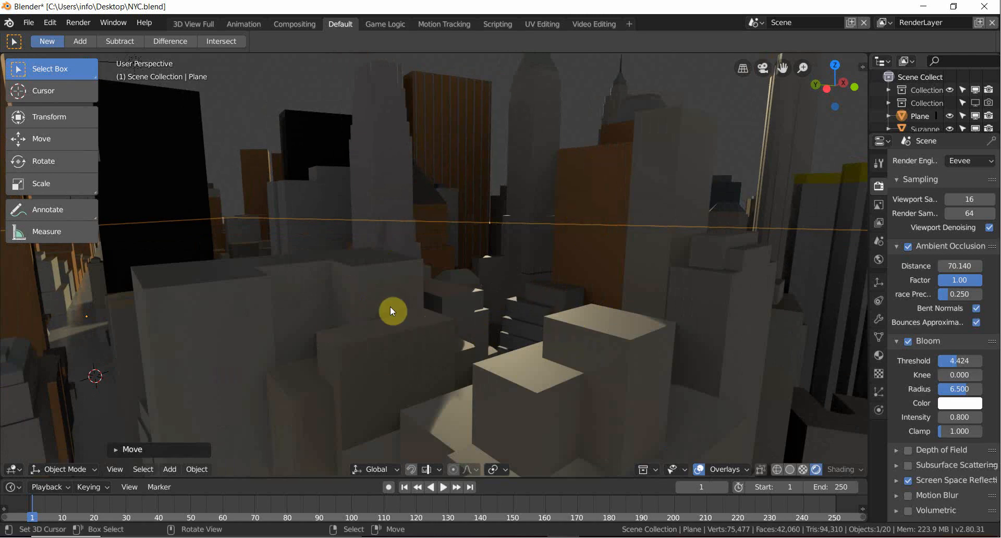
middle_click_drag(542, 340, 322, 154)
middle_click_drag(553, 281, 489, 306)
scroll(501, 264, "down", 8)
scroll(474, 305, "up", 3)
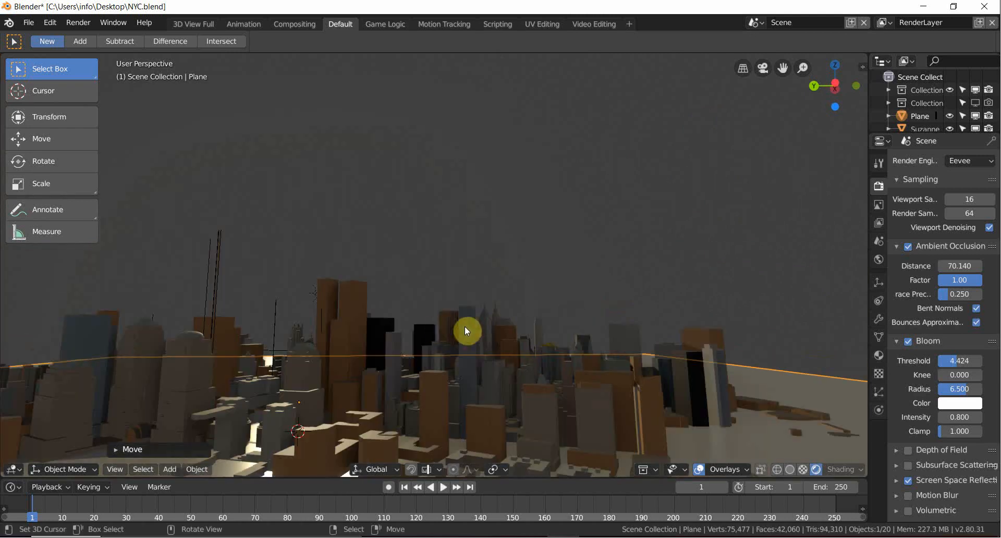
scroll(454, 320, "up", 6)
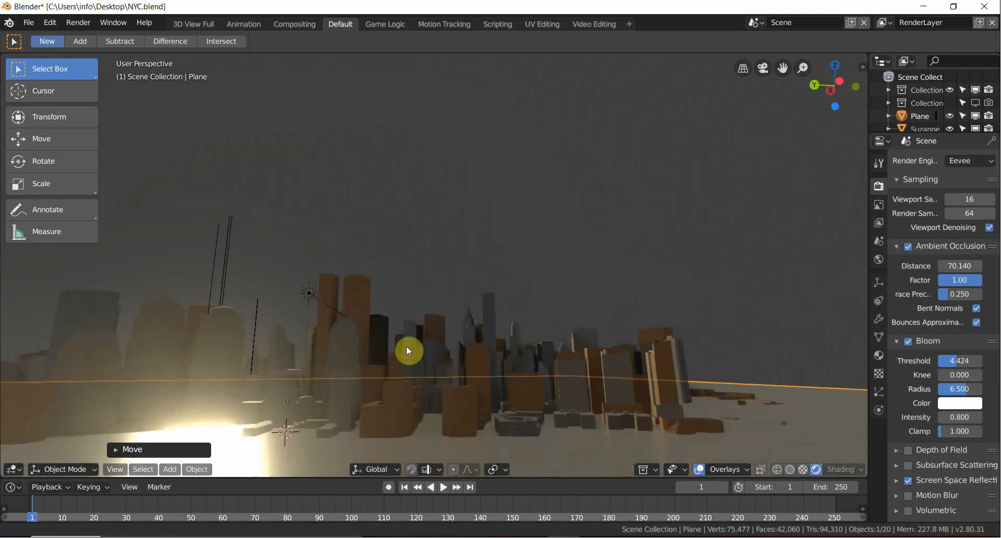
scroll(389, 375, "down", 3)
scroll(360, 392, "up", 3)
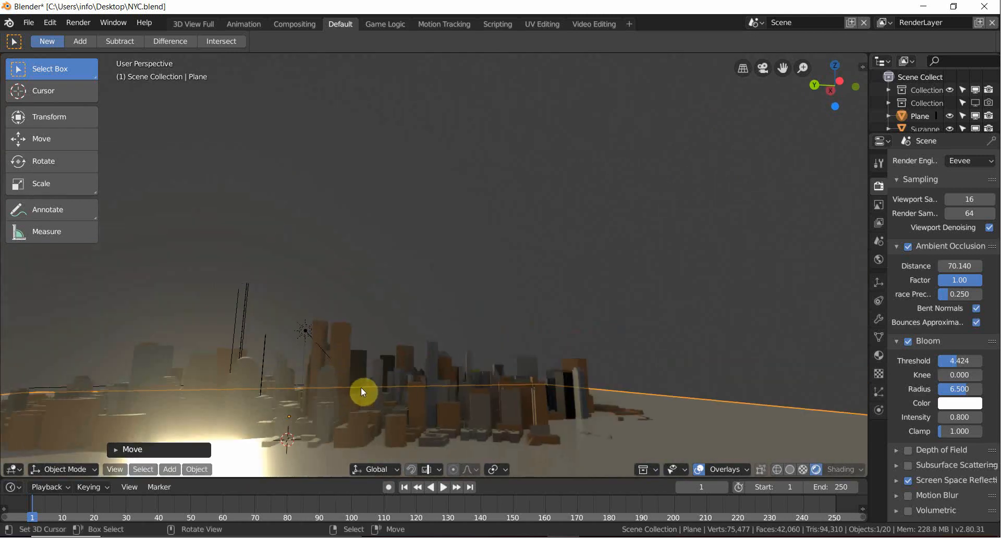
Select all objects in the scene and stretch them along the global Z axis by a factor of about 7.8.
key("a")
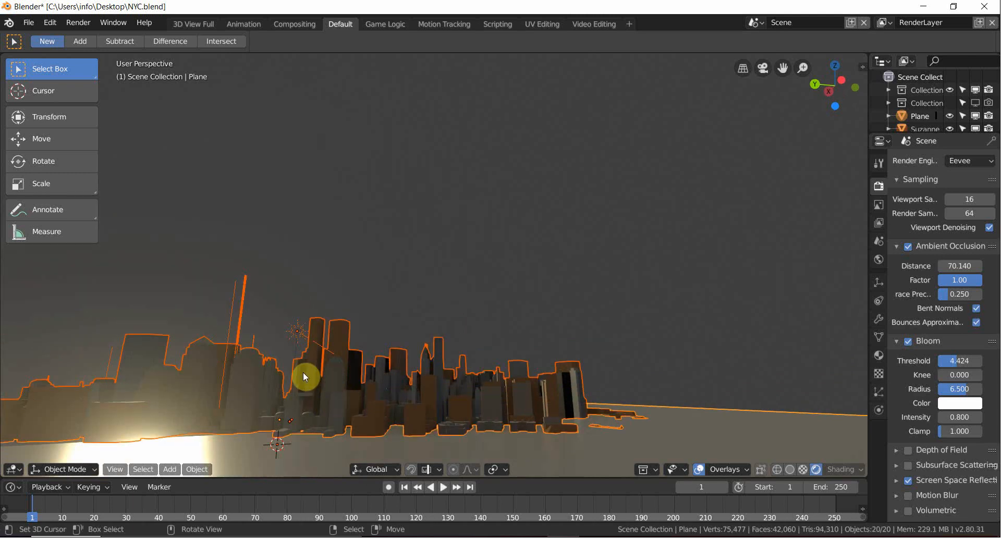
key("s")
key("z")
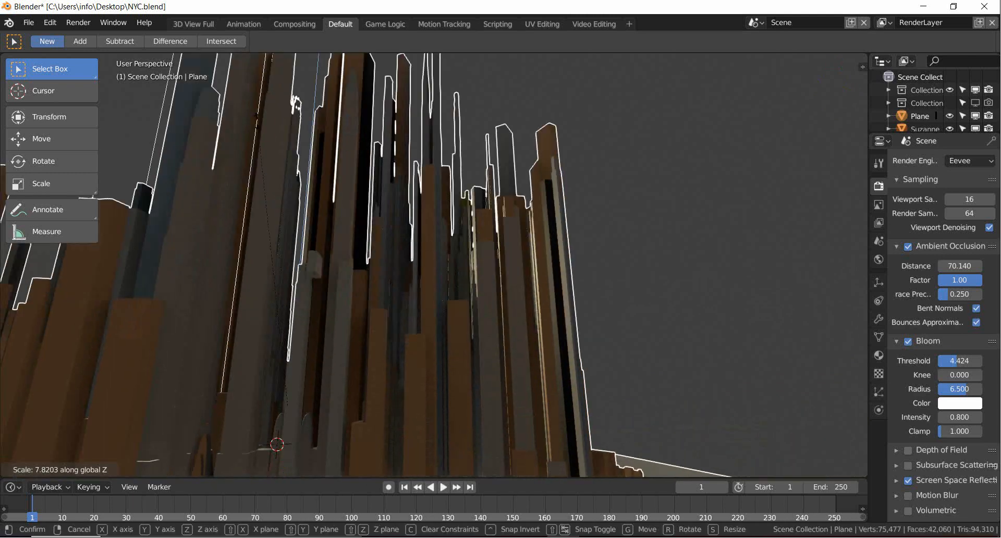
left_click(225, 268)
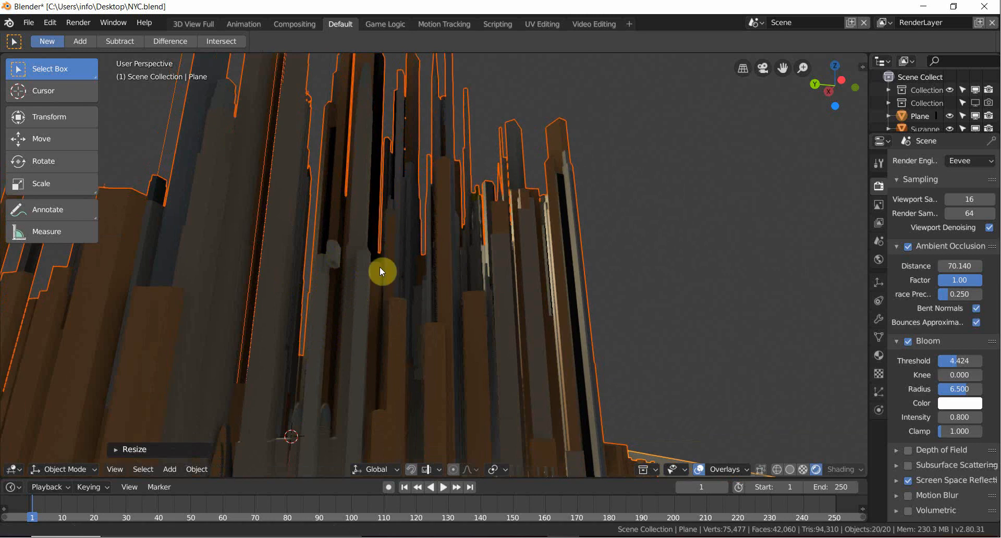
Select the city buildings object and examine the stretched towers from street level, from above and from far away.
scroll(469, 237, "up", 5)
middle_click_drag(469, 236, 528, 245)
left_click(421, 246)
scroll(431, 261, "up", 8)
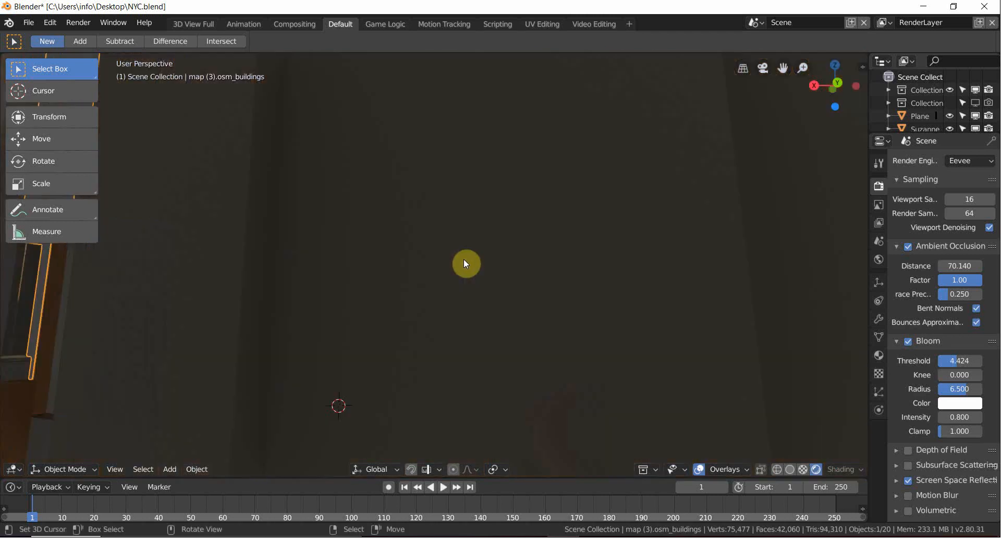
scroll(468, 257, "down", 6)
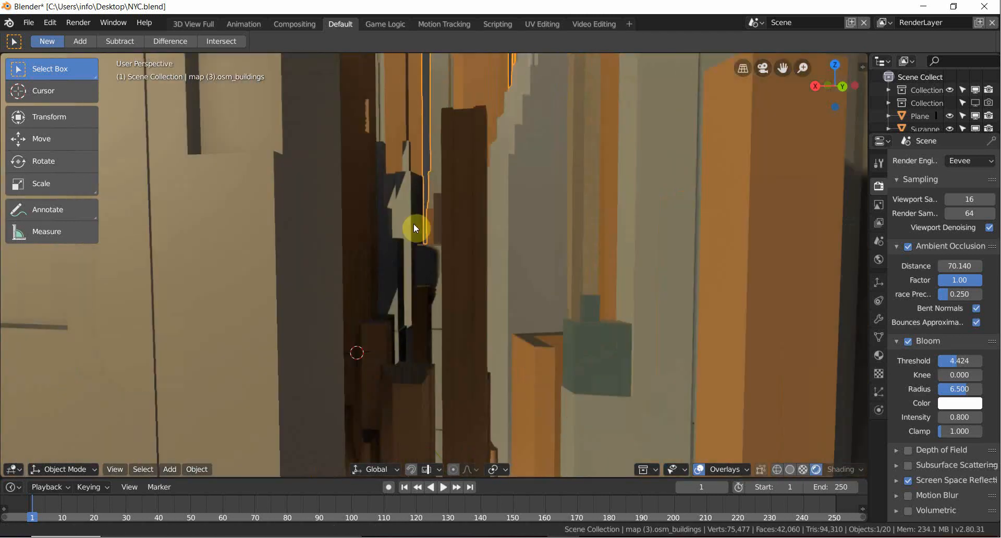
middle_click_drag(414, 224, 439, 323)
middle_click_drag(517, 300, 550, 295)
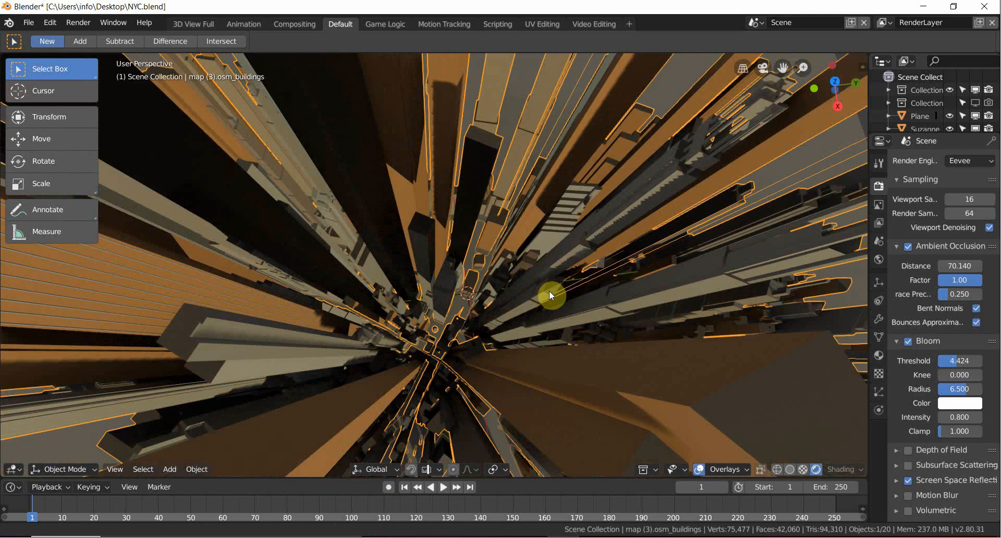
scroll(549, 291, "up", 3)
middle_click_drag(534, 263, 618, 304)
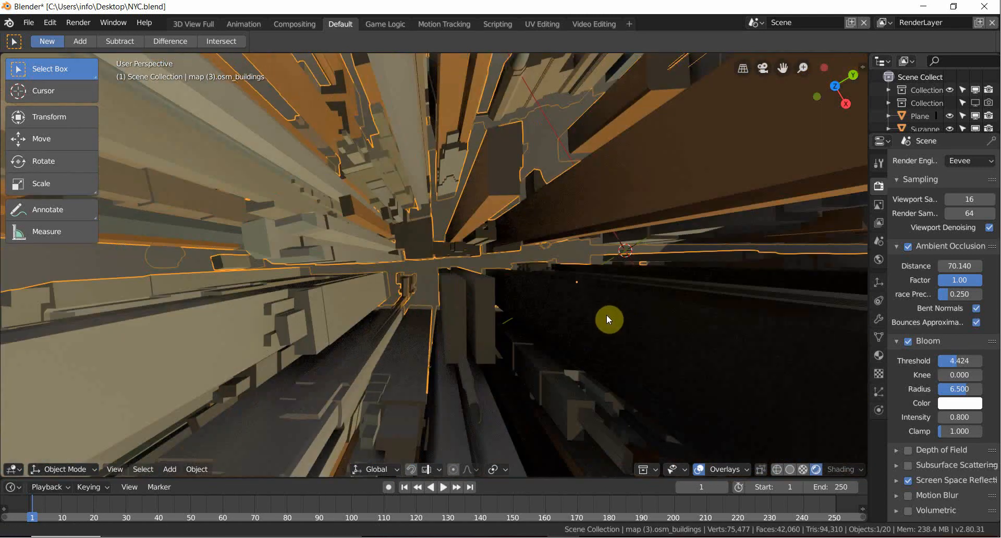
middle_click_drag(588, 354, 504, 418, "shift")
mouse_move(490, 474)
middle_mouse_down("shift")
mouse_move(554, 104)
mouse_move(478, 112)
mouse_move(421, 259)
mouse_move(483, 140)
middle_mouse_up("shift")
Scale the city buildings down along the global Z axis by a factor of about 0.12.
key("z")
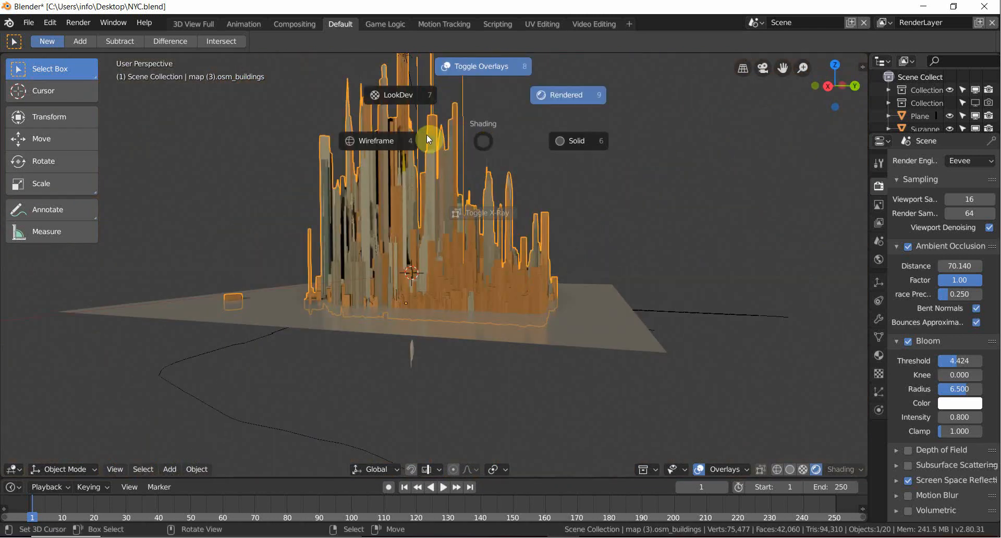
key("s")
key("z")
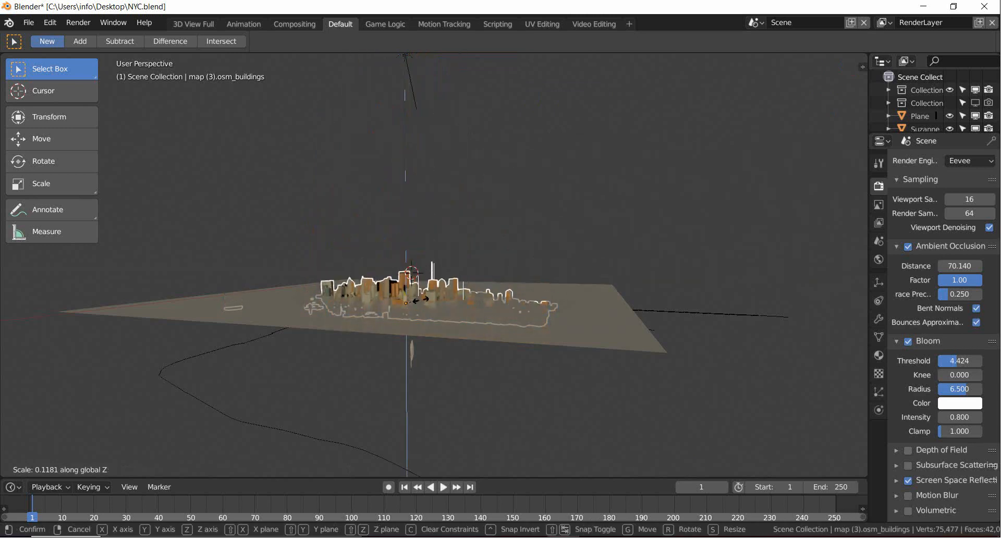
left_click(408, 352)
middle_click_drag(412, 339, 404, 230)
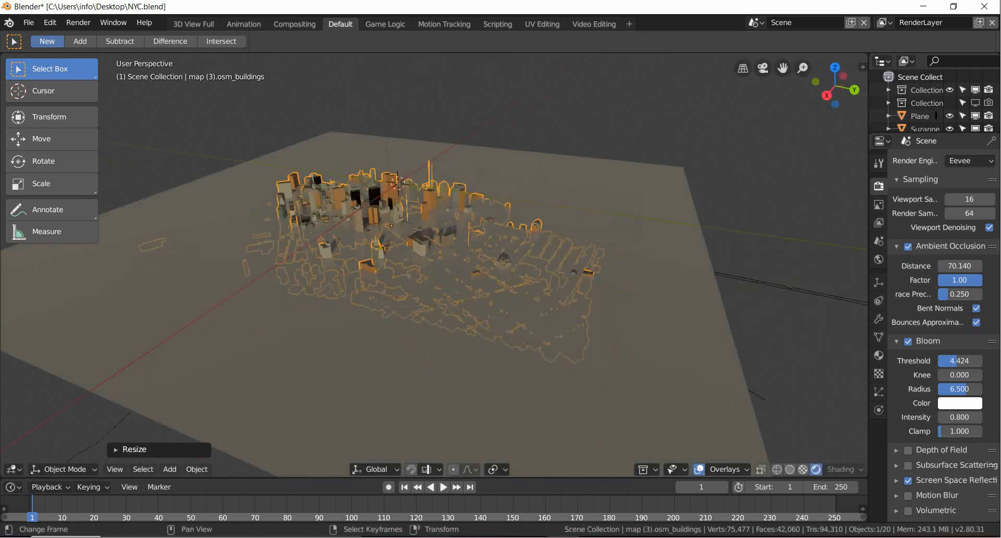
Switch to the OpenStreetMap export page in Edge and view the map of Lower Manhattan around the Brooklyn Bridge.
key("alt+Tab")
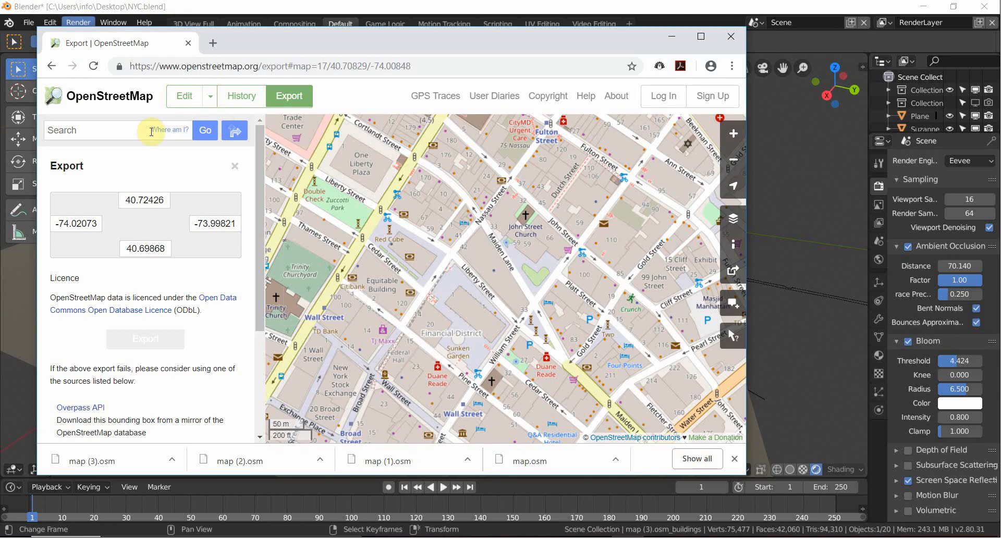
mouse_move(573, 536)
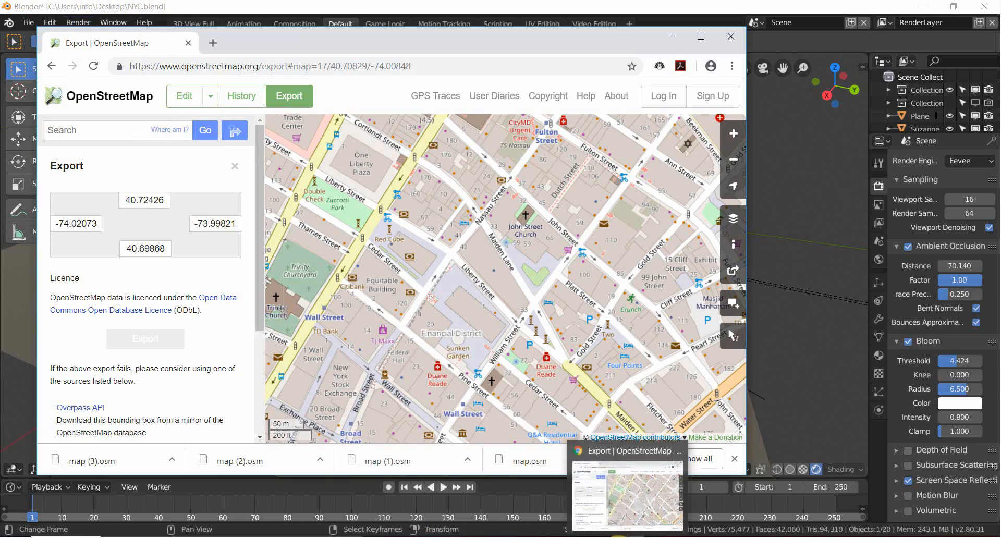
left_click(542, 536)
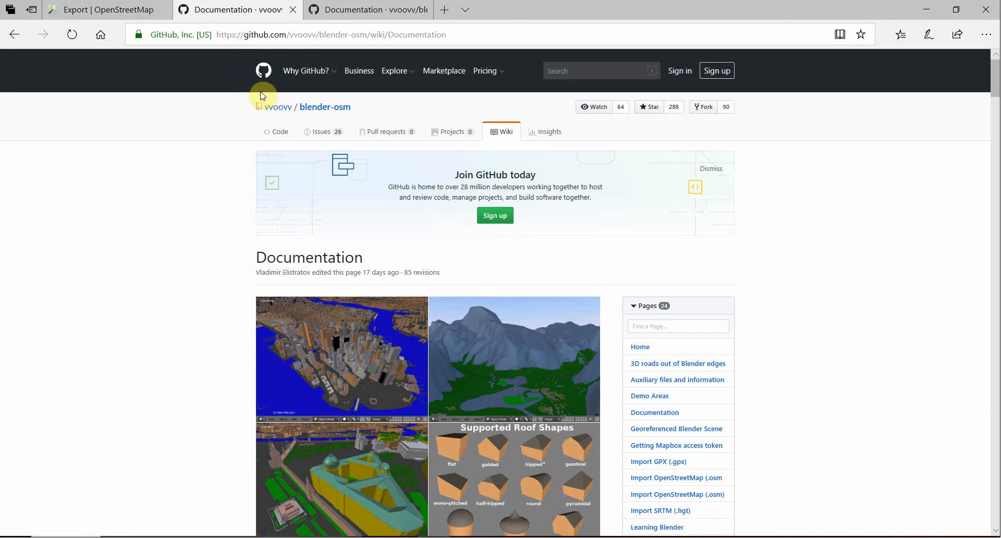
left_click(86, 10)
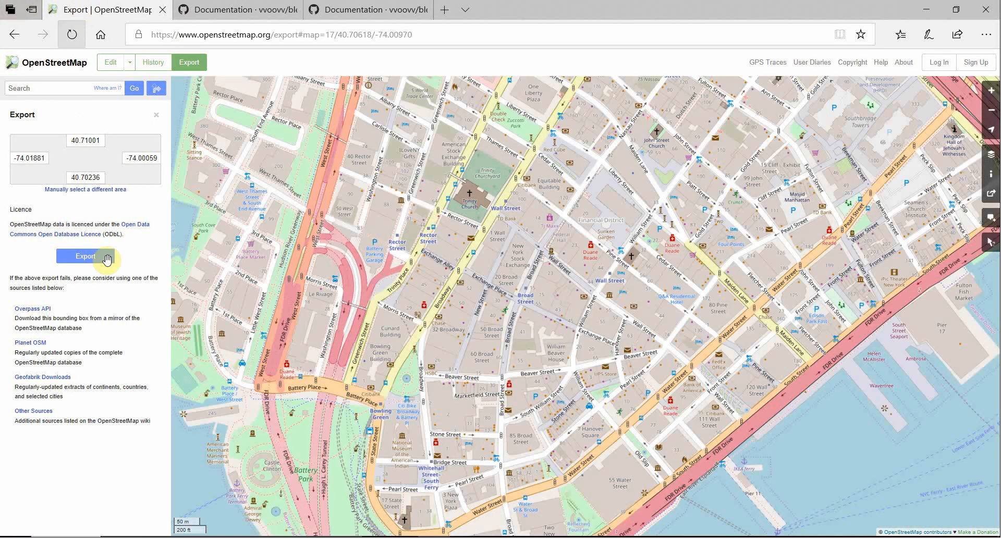
scroll(360, 292, "down", 2)
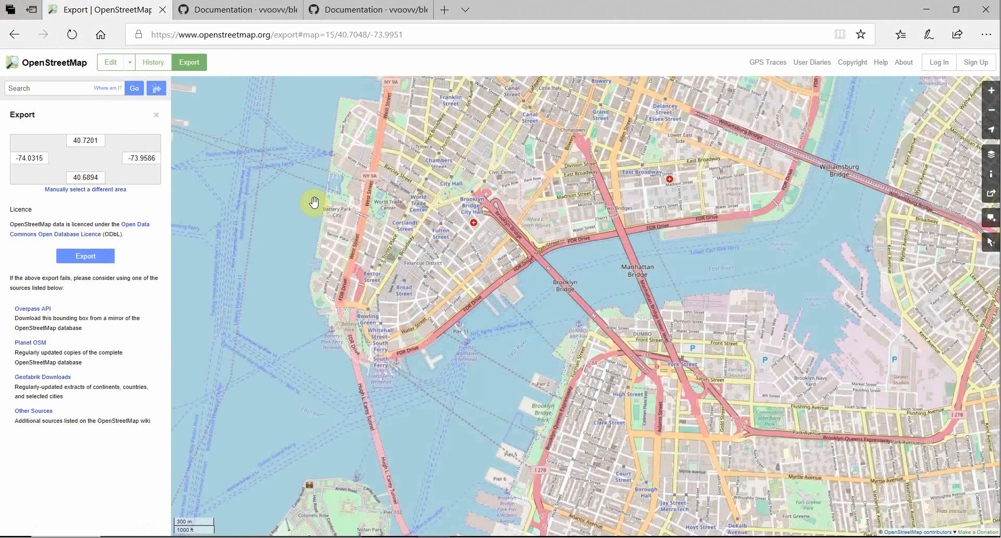
scroll(434, 189, "up", 1)
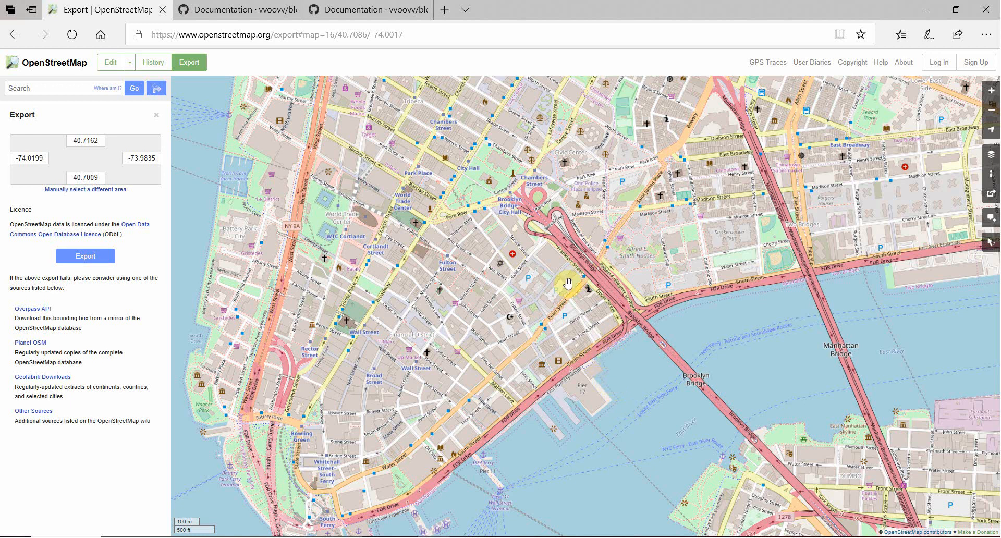
mouse_move(660, 537)
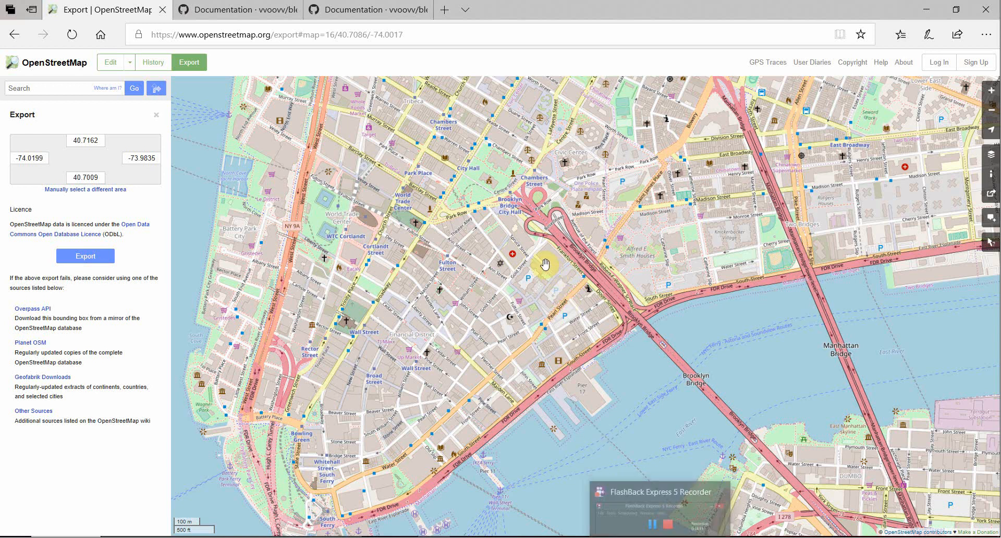
left_click_drag(536, 268, 520, 303)
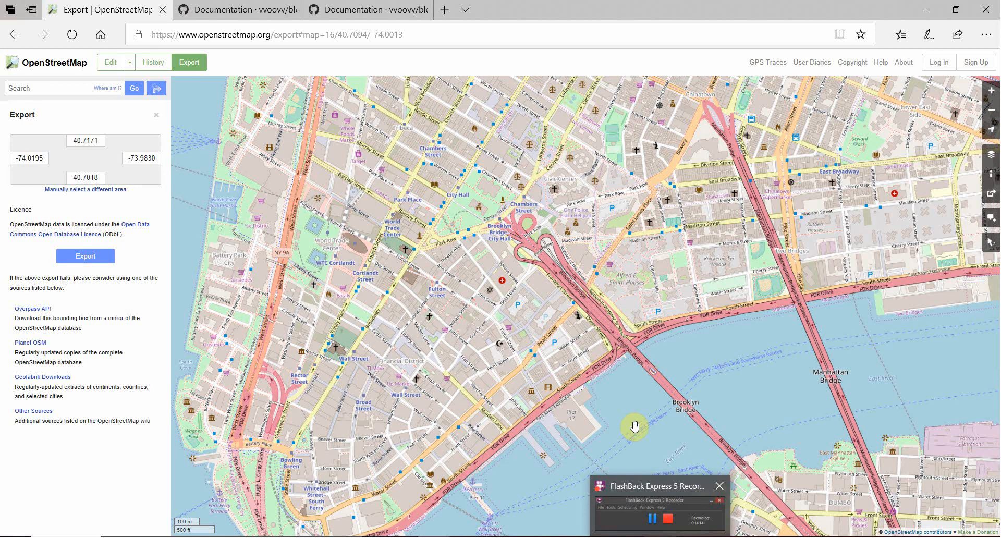
left_click(211, 532)
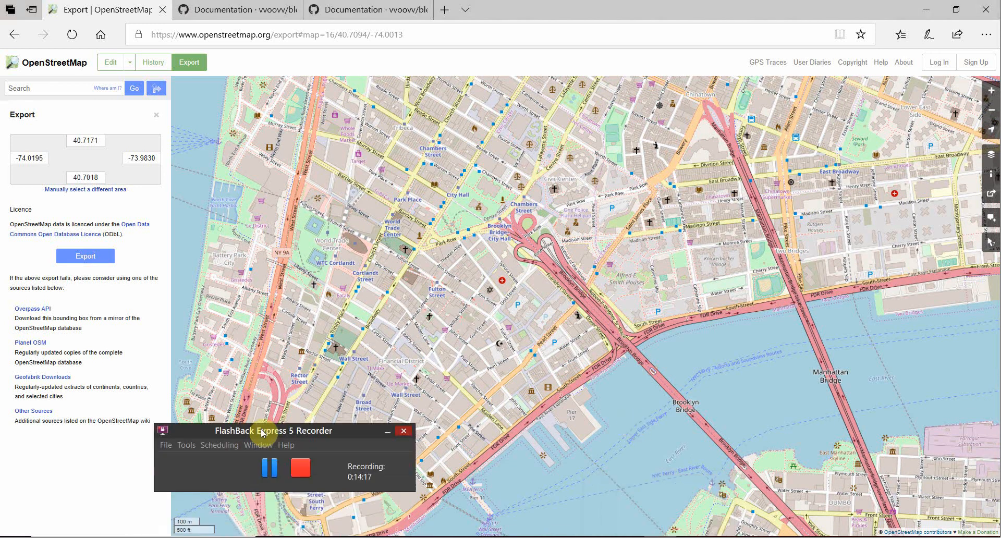